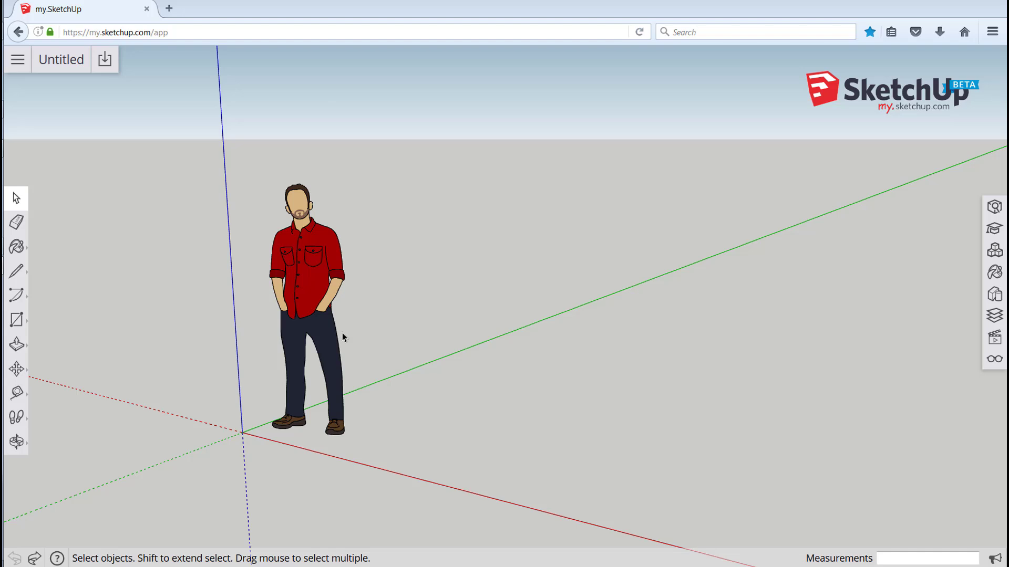
Delete the default person and draw a 3.5 by 3.5 rectangle at the origin
{"action": "left_click", "coordinate": [330, 339]}
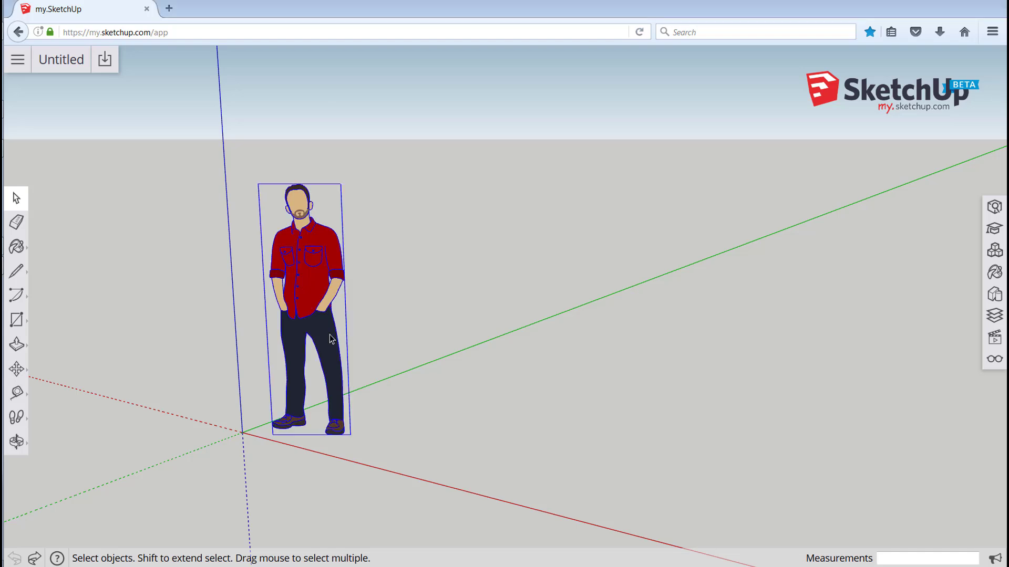
{"action": "key", "text": "Delete"}
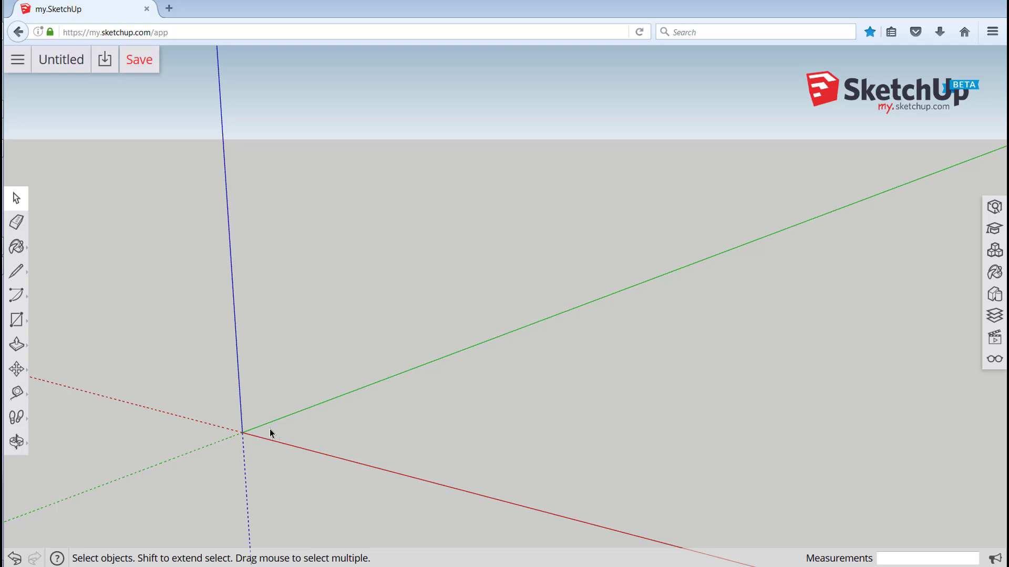
{"action": "left_click", "coordinate": [16, 322]}
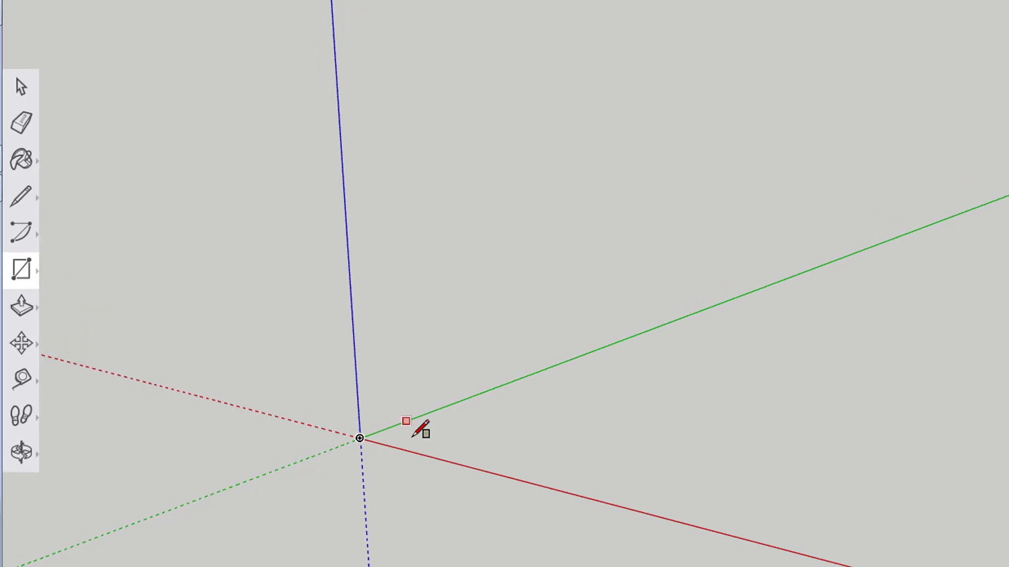
{"action": "left_click", "coordinate": [360, 438]}
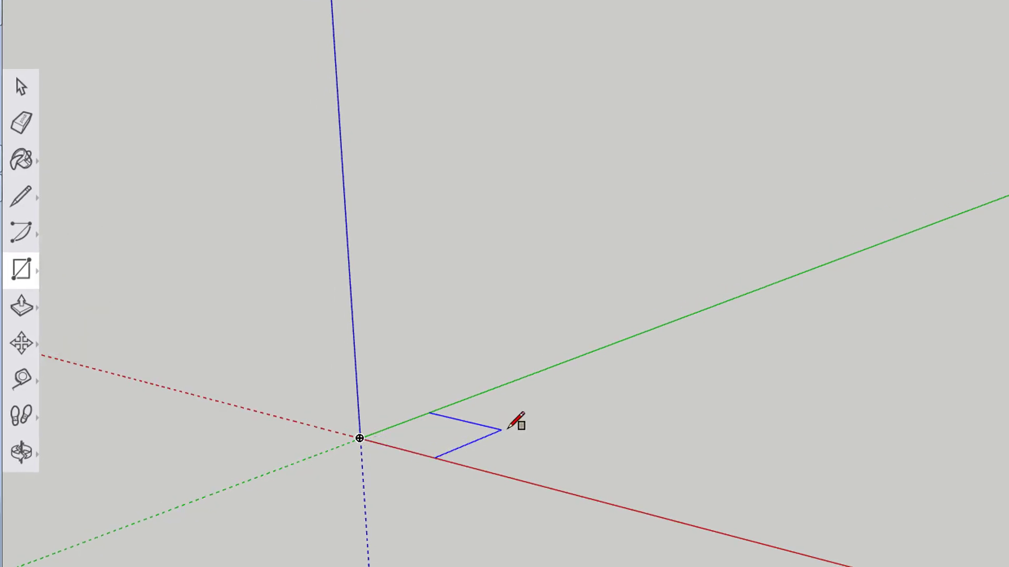
{"action": "left_click", "coordinate": [509, 425]}
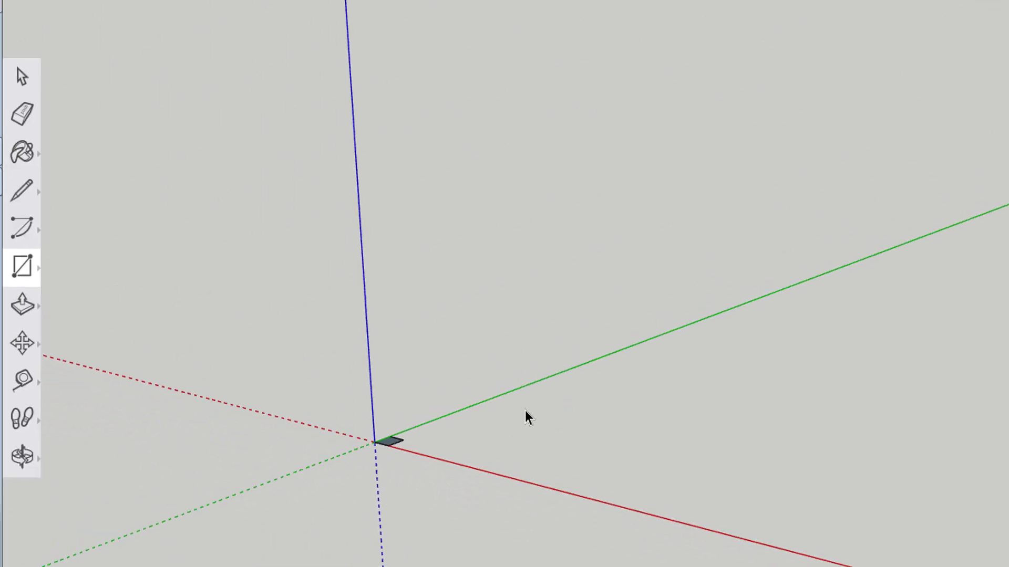
{"action": "key", "text": "space"}
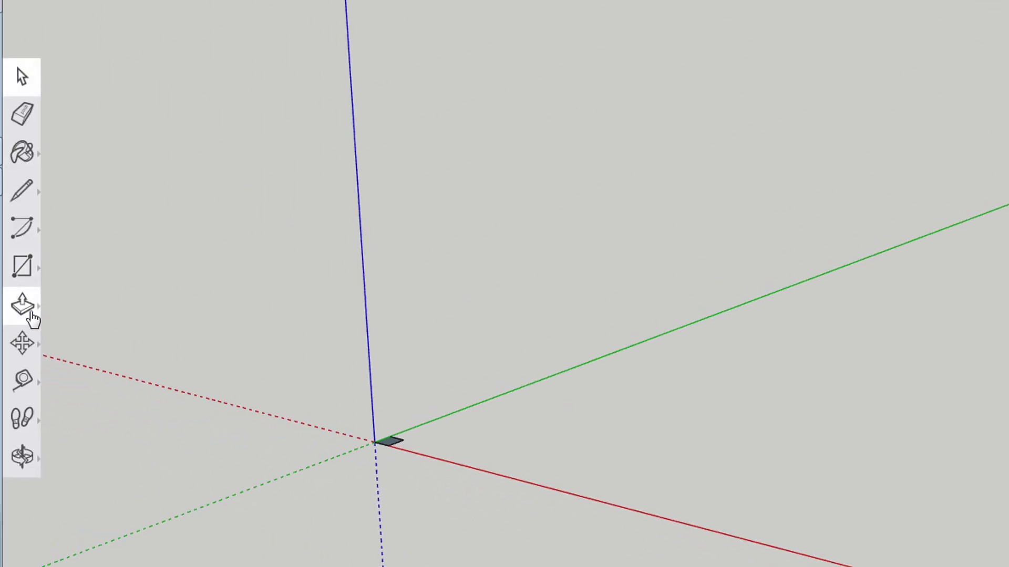
Push/Pull the square up 96 inches (8') into a tall post
{"action": "left_click", "coordinate": [23, 309]}
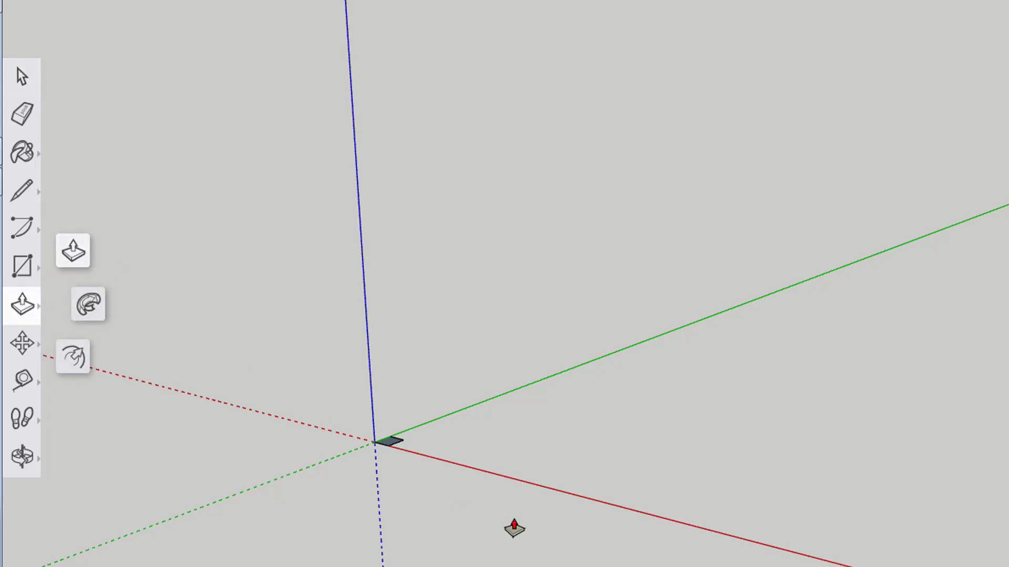
{"action": "mouse_move", "coordinate": [393, 449]}
{"action": "left_mouse_down"}
{"action": "mouse_move", "coordinate": [394, 70]}
{"action": "mouse_move", "coordinate": [367, 0]}
{"action": "left_mouse_up"}
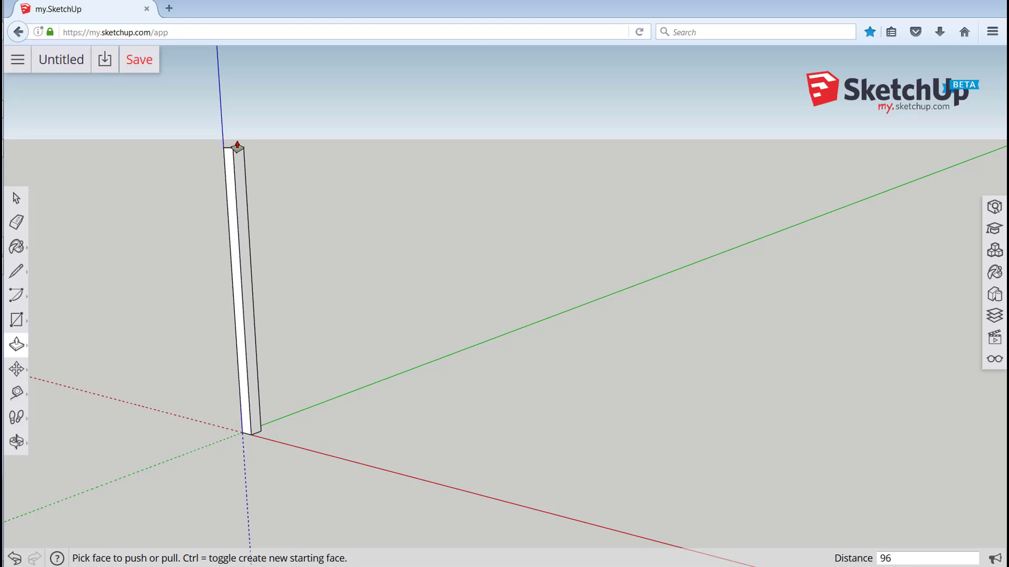
{"action": "key", "text": "Return"}
{"action": "key", "text": "space"}
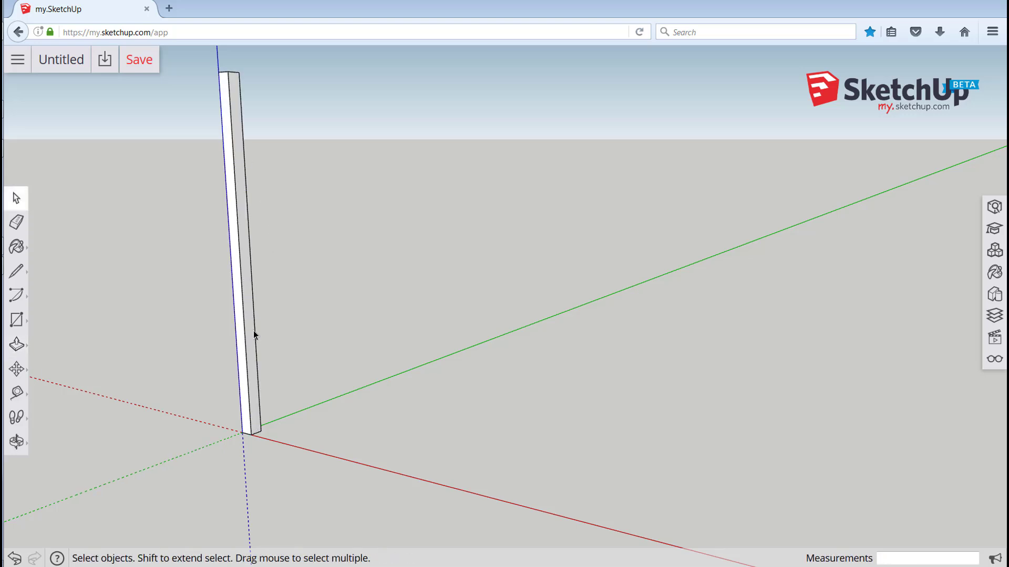
{"action": "mouse_move", "coordinate": [219, 407]}
{"action": "middle_mouse_down"}
{"action": "mouse_move", "coordinate": [310, 412]}
{"action": "mouse_move", "coordinate": [322, 484]}
{"action": "mouse_move", "coordinate": [266, 441]}
{"action": "mouse_move", "coordinate": [255, 381]}
{"action": "mouse_move", "coordinate": [244, 373]}
{"action": "mouse_move", "coordinate": [225, 391]}
{"action": "middle_mouse_up"}
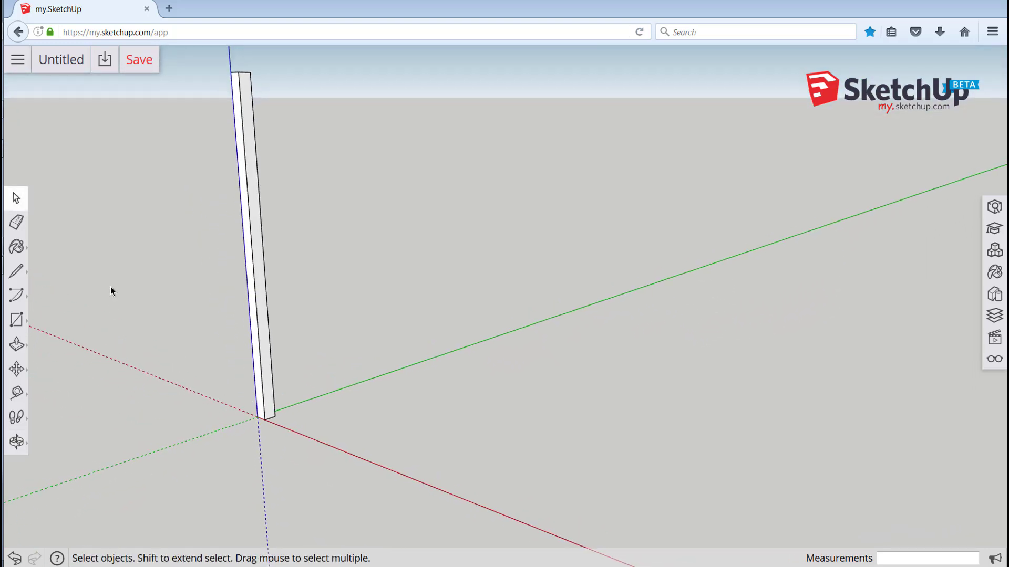
Select the entire post and make it a component named 'Teepee Post'
{"action": "triple_click", "coordinate": [266, 339]}
{"action": "right_click", "coordinate": [265, 339]}
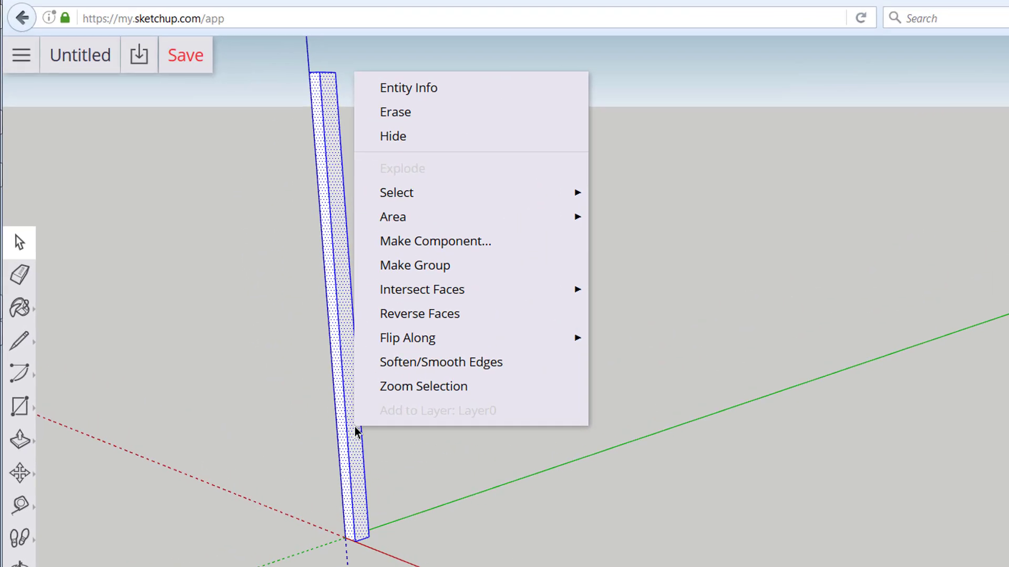
{"action": "left_click", "coordinate": [470, 255]}
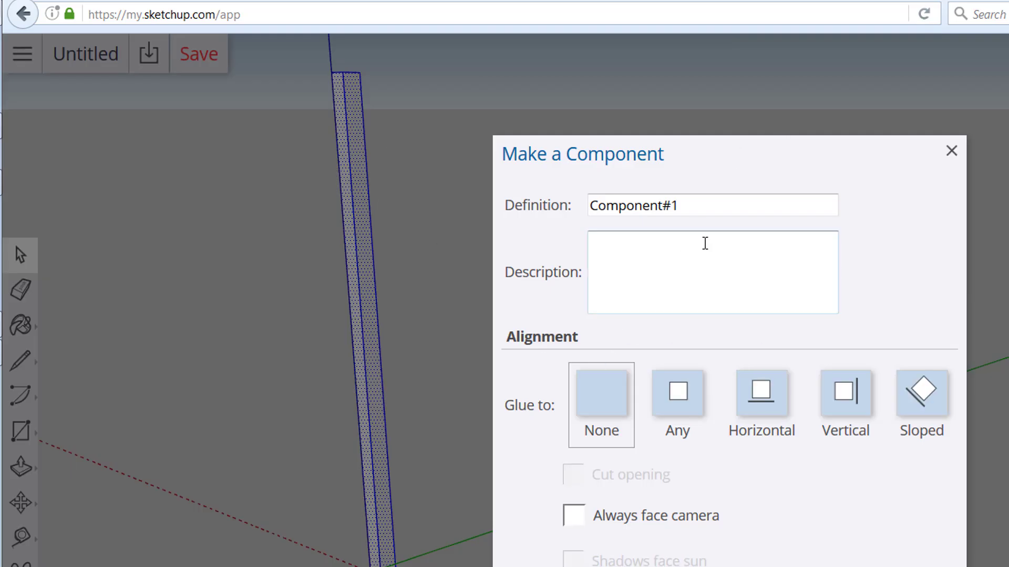
{"action": "double_click", "coordinate": [685, 197]}
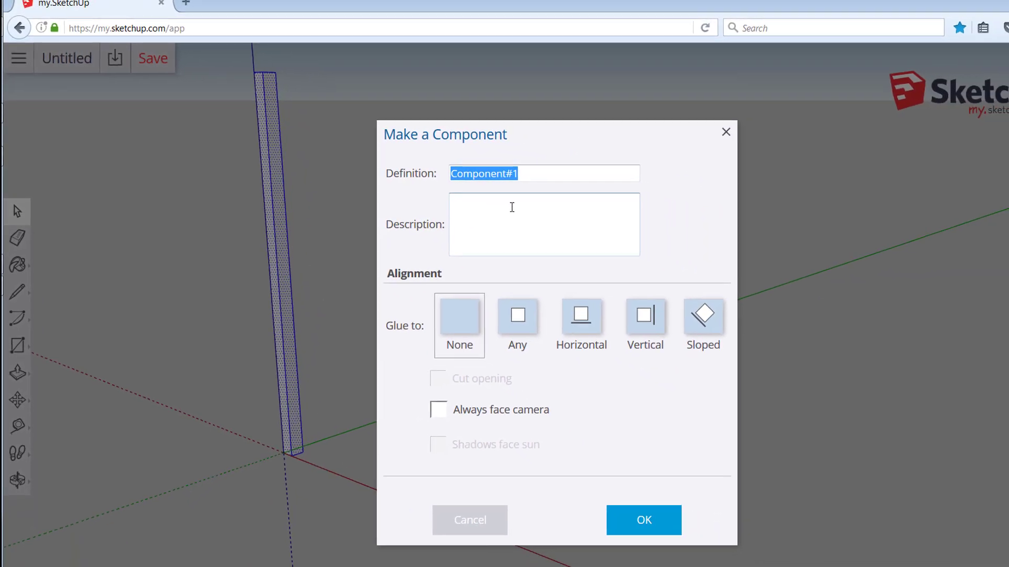
{"action": "type", "text": "Te"}
{"action": "type", "text": "pee Post"}
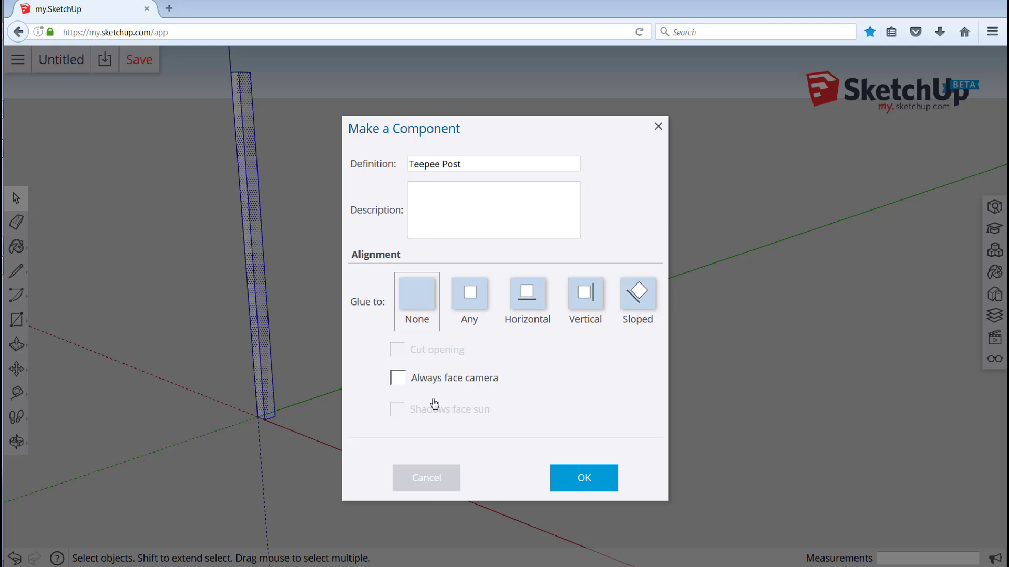
{"action": "left_click", "coordinate": [575, 479]}
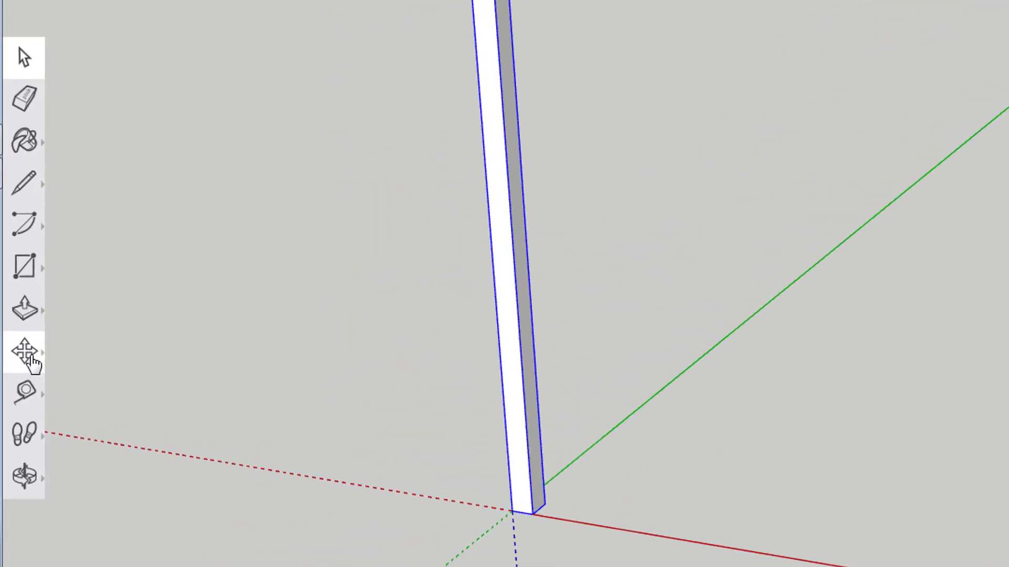
Rotate the post 30 degrees about its bottom corner, measured from the red axis
{"action": "left_click", "coordinate": [31, 355]}
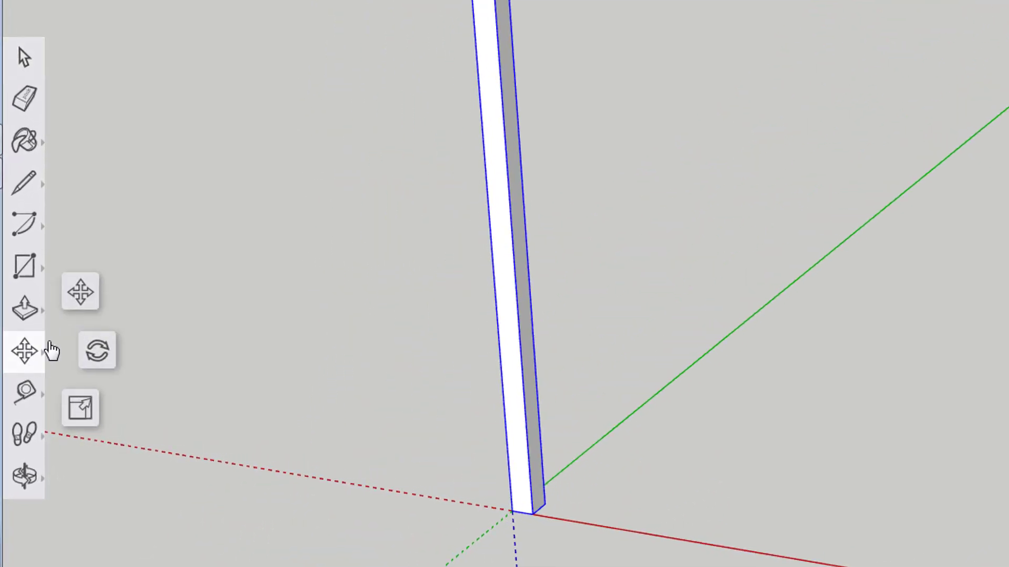
{"action": "left_click", "coordinate": [95, 357]}
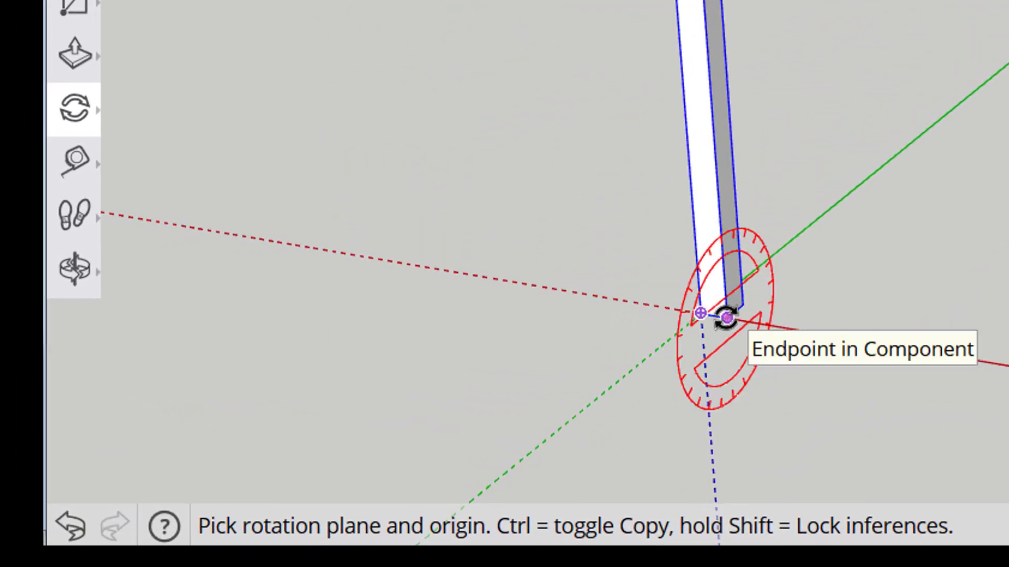
{"action": "left_click", "coordinate": [724, 317]}
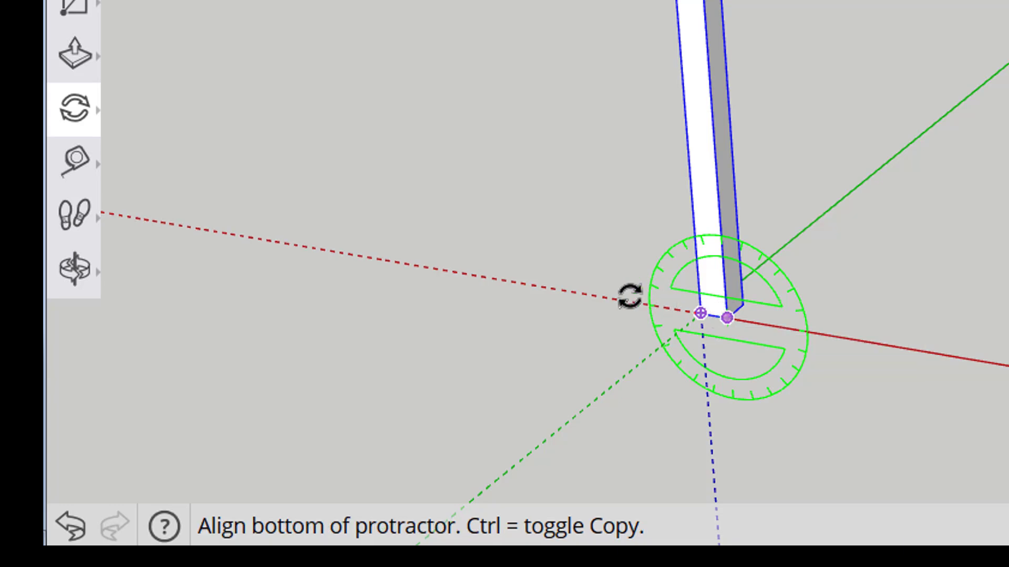
{"action": "left_click", "coordinate": [507, 281]}
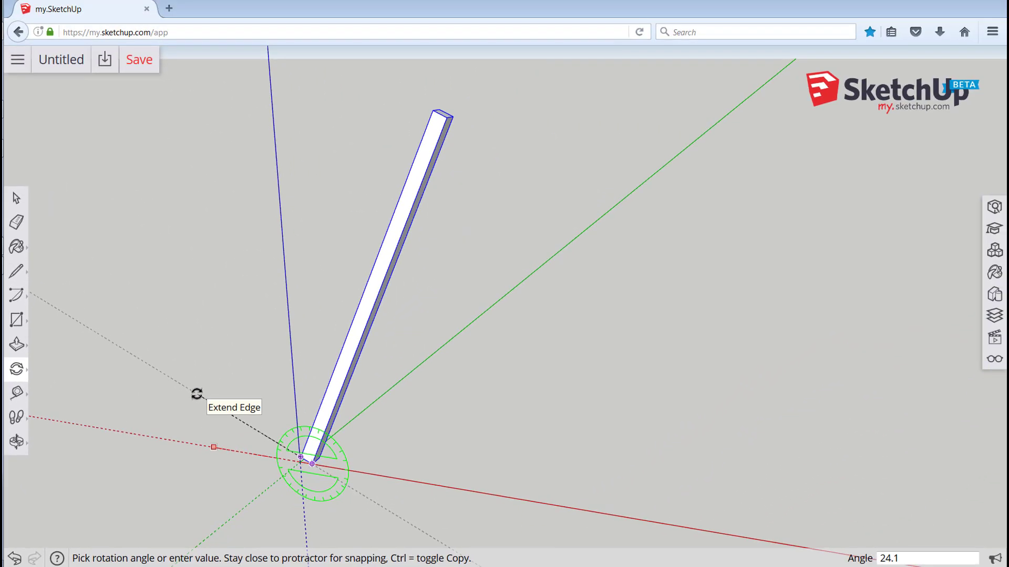
{"action": "left_click", "coordinate": [196, 393]}
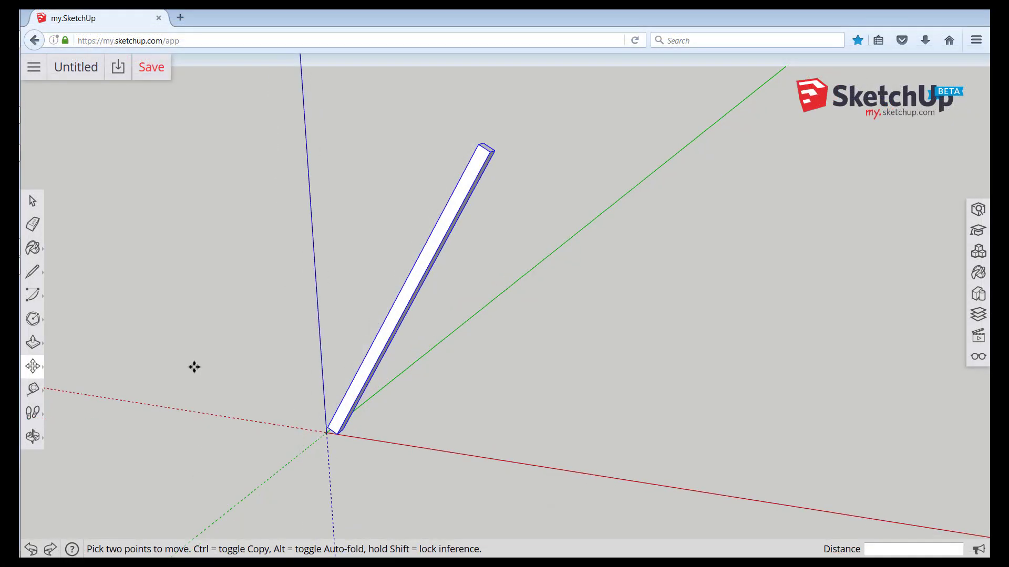
Move the tilted post so its bottom corner lands exactly on the axis origin
{"action": "key", "text": "space"}
{"action": "left_click", "coordinate": [32, 367]}
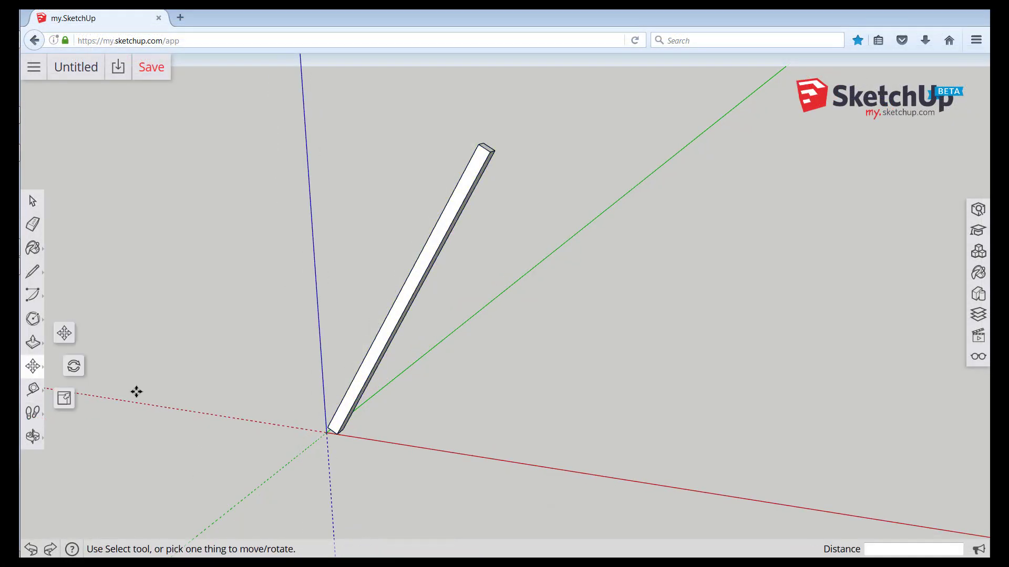
{"action": "left_click", "coordinate": [64, 336]}
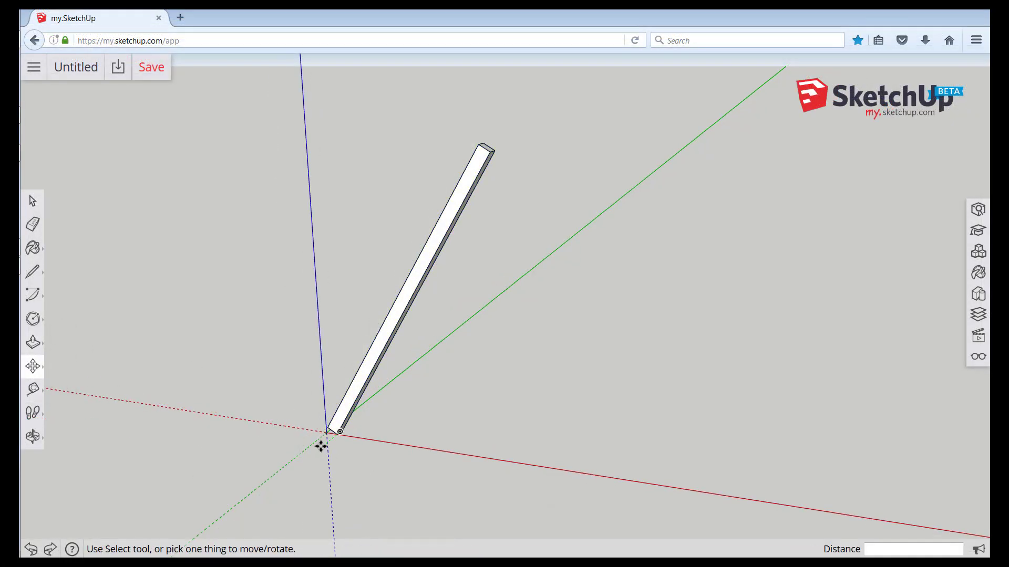
{"action": "middle_click_drag", "start_coordinate": [358, 445], "coordinate": [505, 452]}
{"action": "scroll", "coordinate": [373, 495], "scroll_direction": "up", "scroll_amount": 5}
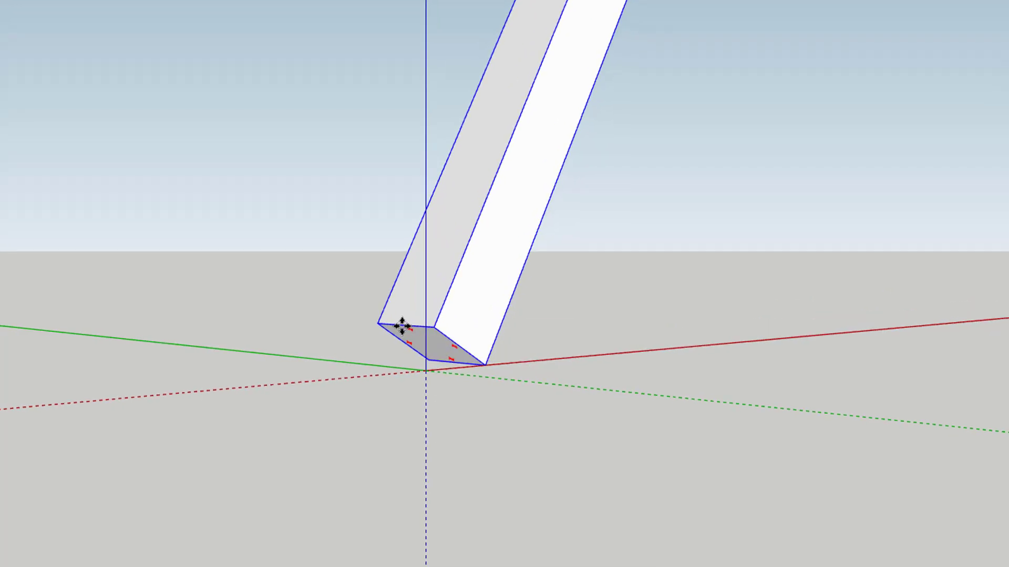
{"action": "left_click", "coordinate": [506, 360]}
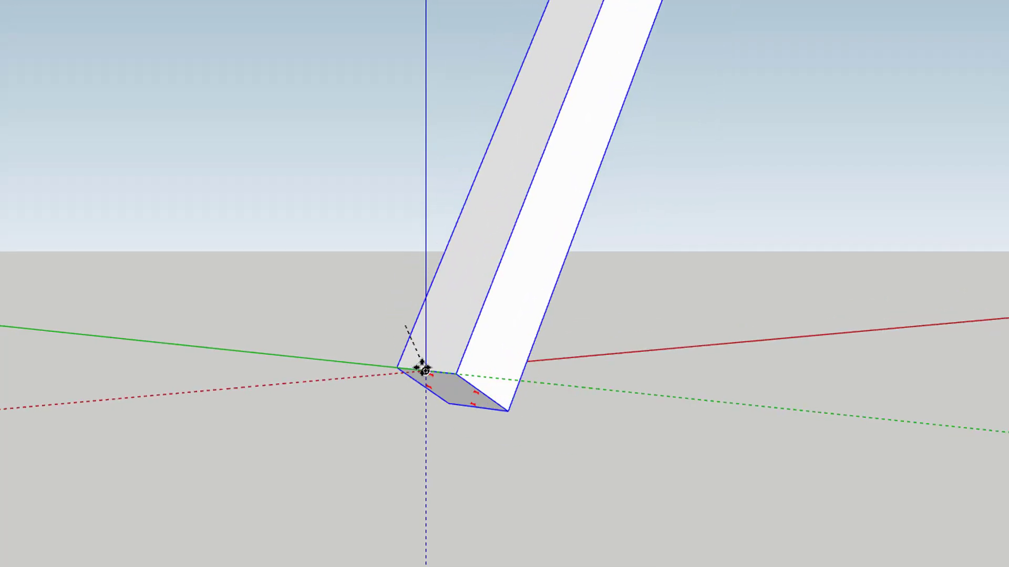
{"action": "left_click", "coordinate": [425, 371]}
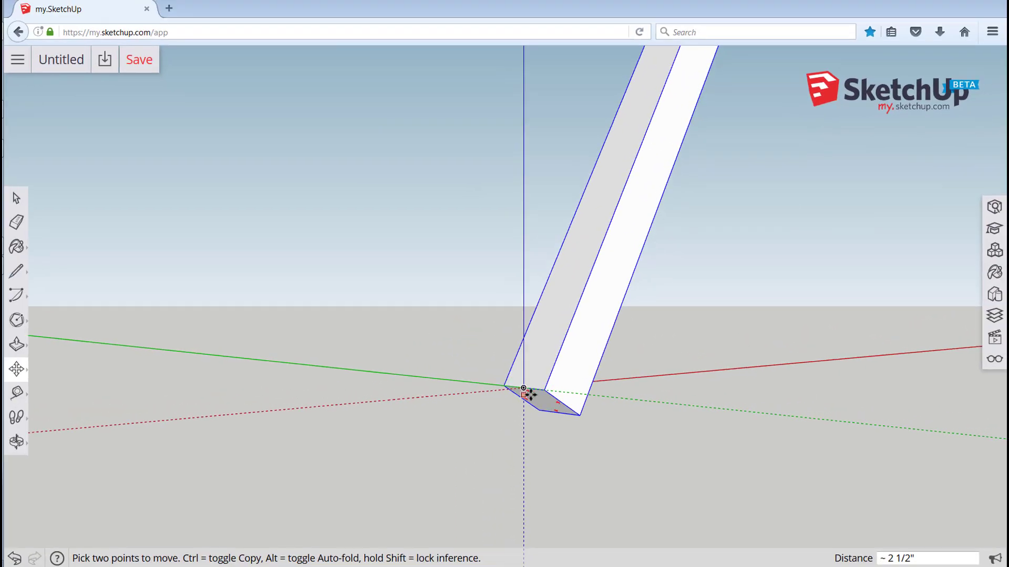
{"action": "left_click", "coordinate": [523, 388]}
{"action": "scroll", "coordinate": [411, 363], "scroll_direction": "down", "scroll_amount": 10}
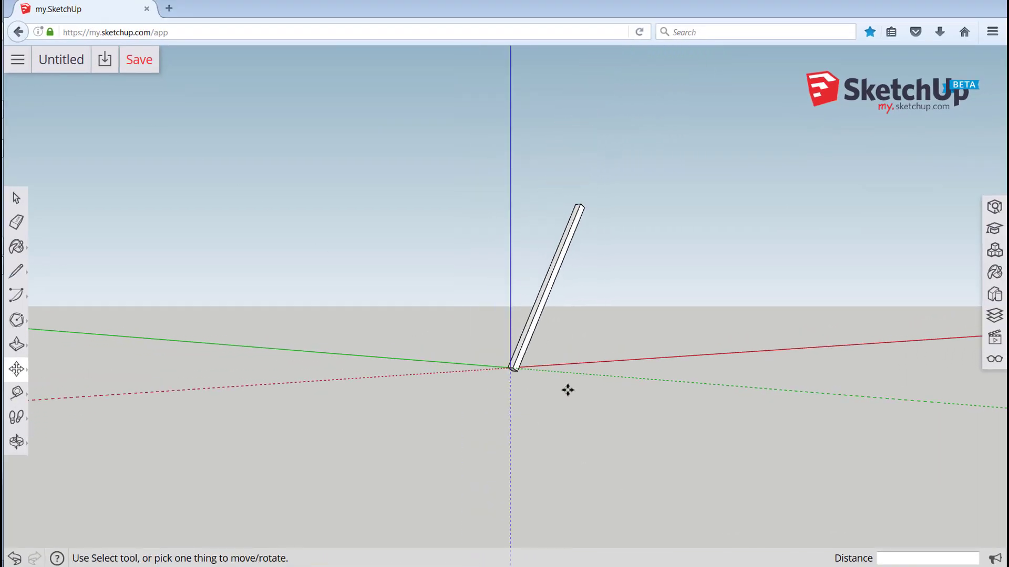
{"action": "middle_click_drag", "start_coordinate": [571, 385], "coordinate": [256, 323]}
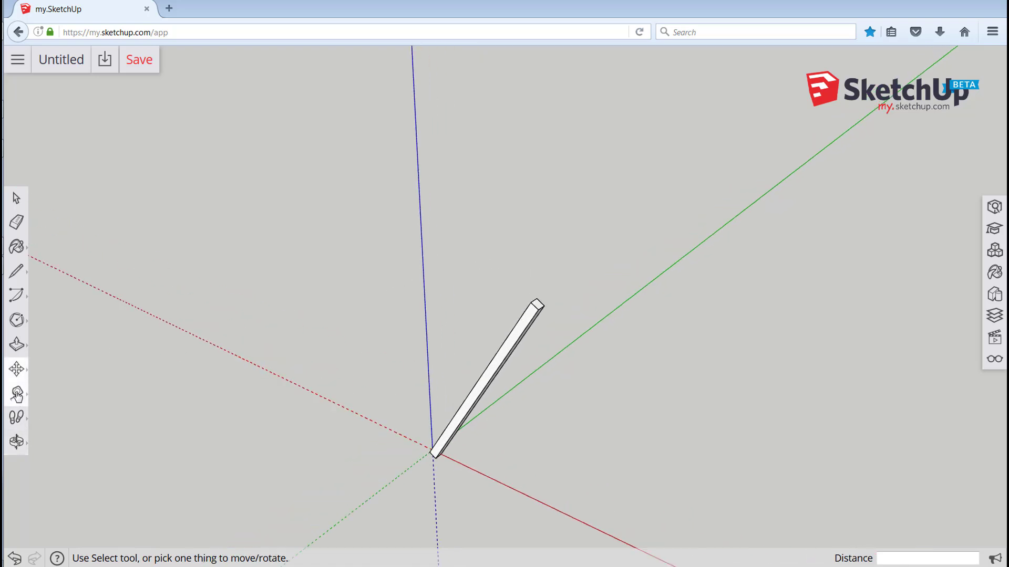
Place a vertical guide line from the blue axis through the top of the leaning post
{"action": "left_click", "coordinate": [17, 395]}
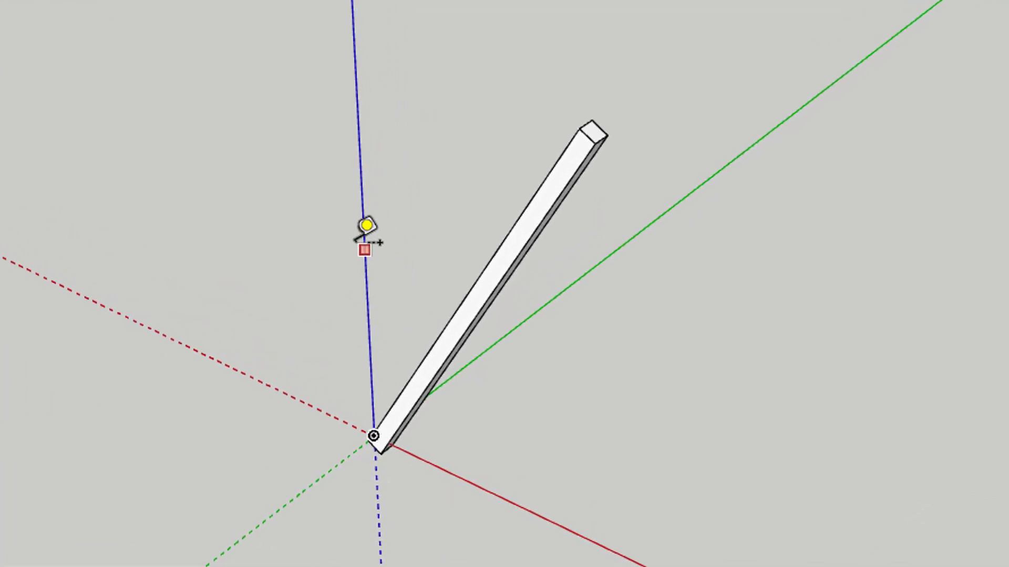
{"action": "left_click", "coordinate": [391, 287]}
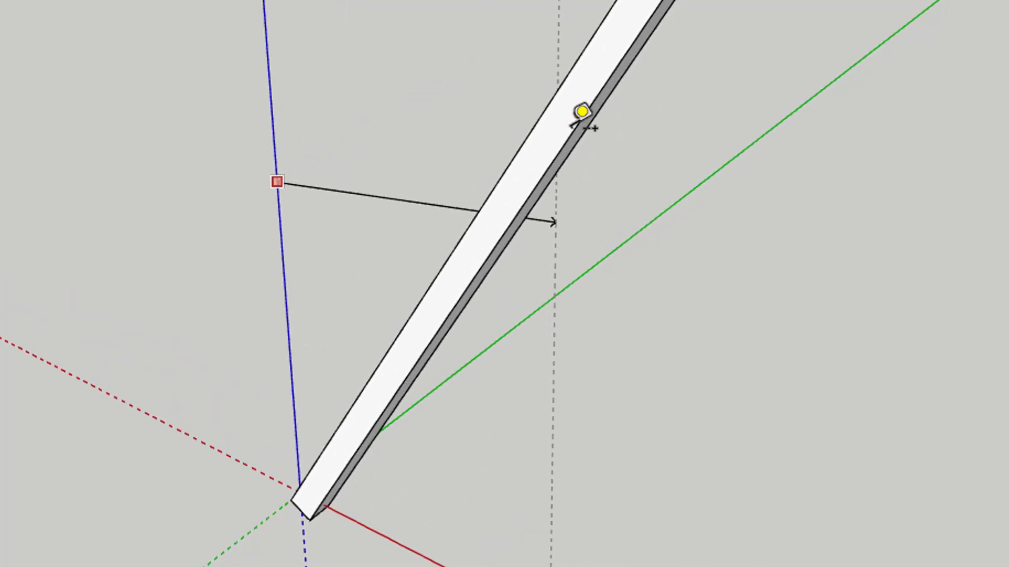
{"action": "scroll", "coordinate": [568, 79], "scroll_direction": "down", "scroll_amount": 3}
{"action": "scroll", "coordinate": [525, 113], "scroll_direction": "up", "scroll_amount": 2}
{"action": "scroll", "coordinate": [527, 105], "scroll_direction": "up", "scroll_amount": 3}
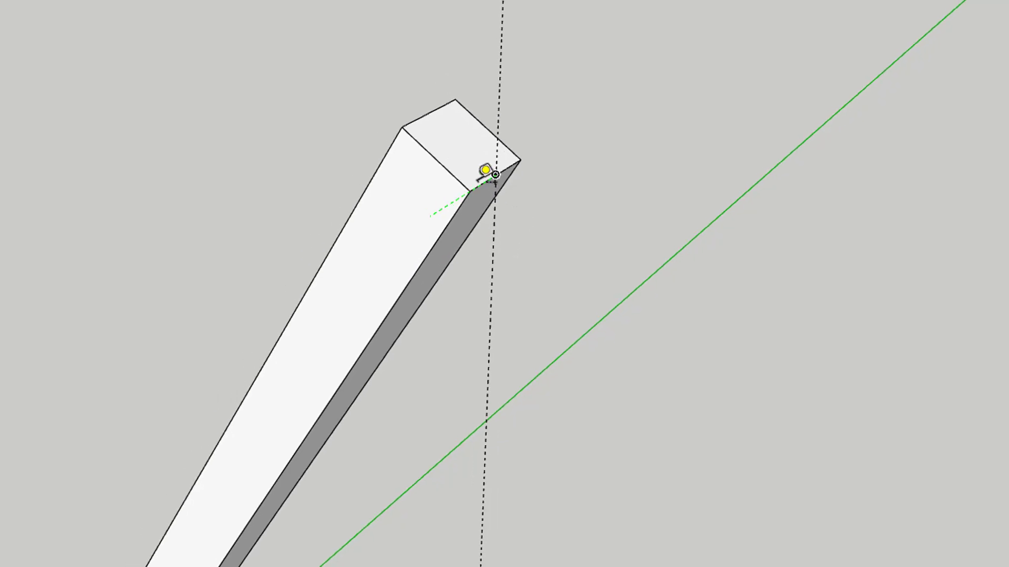
{"action": "scroll", "coordinate": [483, 253], "scroll_direction": "down", "scroll_amount": 3}
{"action": "scroll", "coordinate": [462, 481], "scroll_direction": "up", "scroll_amount": 2}
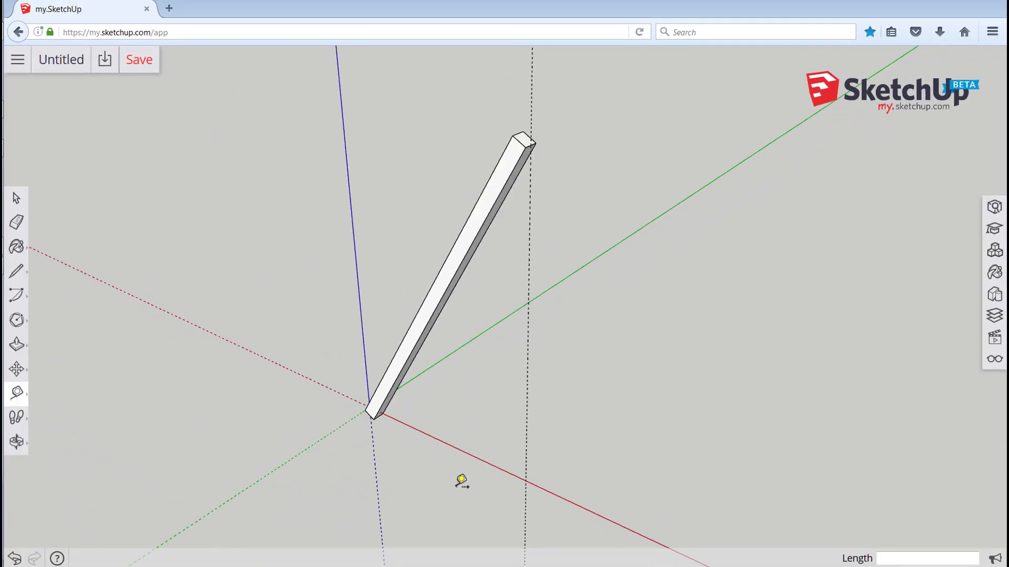
{"action": "key", "text": "space"}
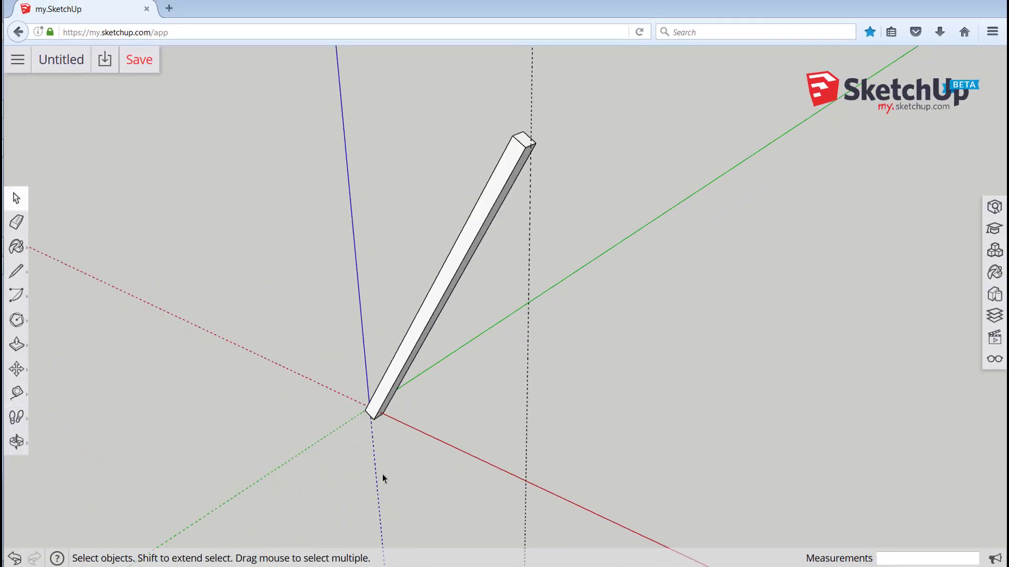
{"action": "scroll", "coordinate": [425, 407], "scroll_direction": "down", "scroll_amount": 2}
{"action": "middle_click_drag", "start_coordinate": [342, 410], "coordinate": [527, 217]}
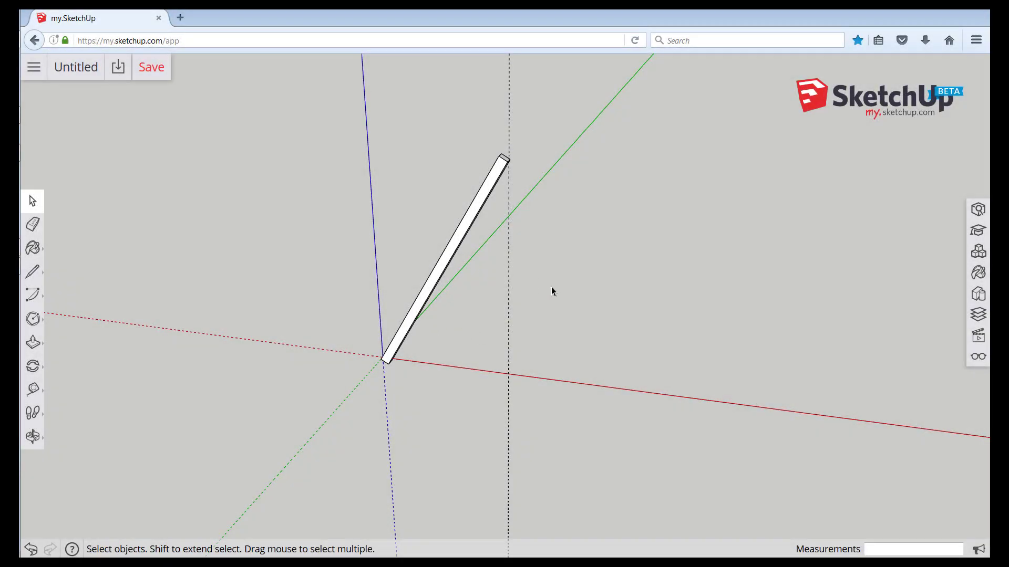
Rotate-copy the post 120° around the vertical guide, then repeat for a third post
{"action": "middle_click_drag", "start_coordinate": [302, 350], "coordinate": [489, 344]}
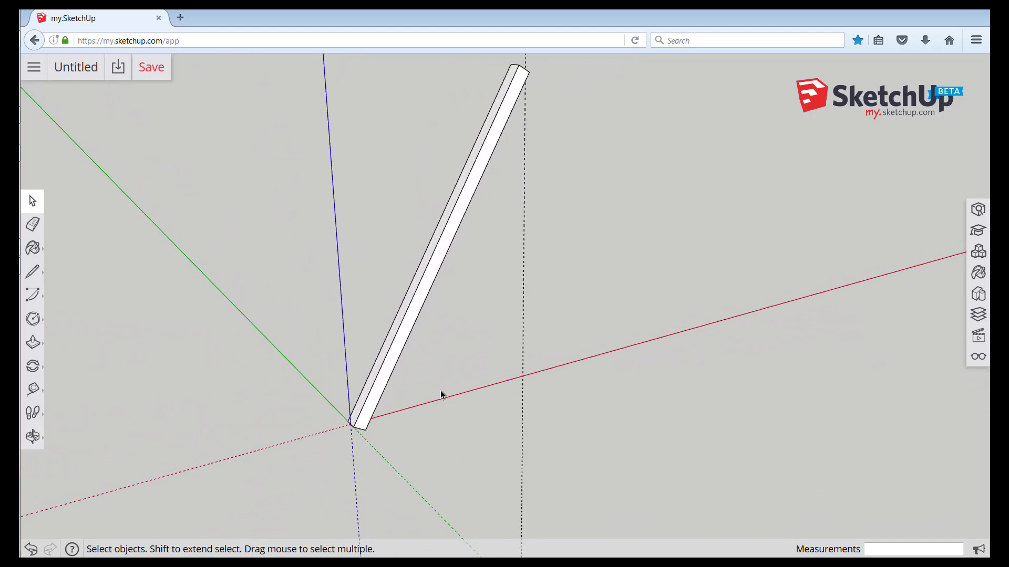
{"action": "scroll", "coordinate": [440, 391], "scroll_direction": "down", "scroll_amount": 1}
{"action": "left_click", "coordinate": [416, 332]}
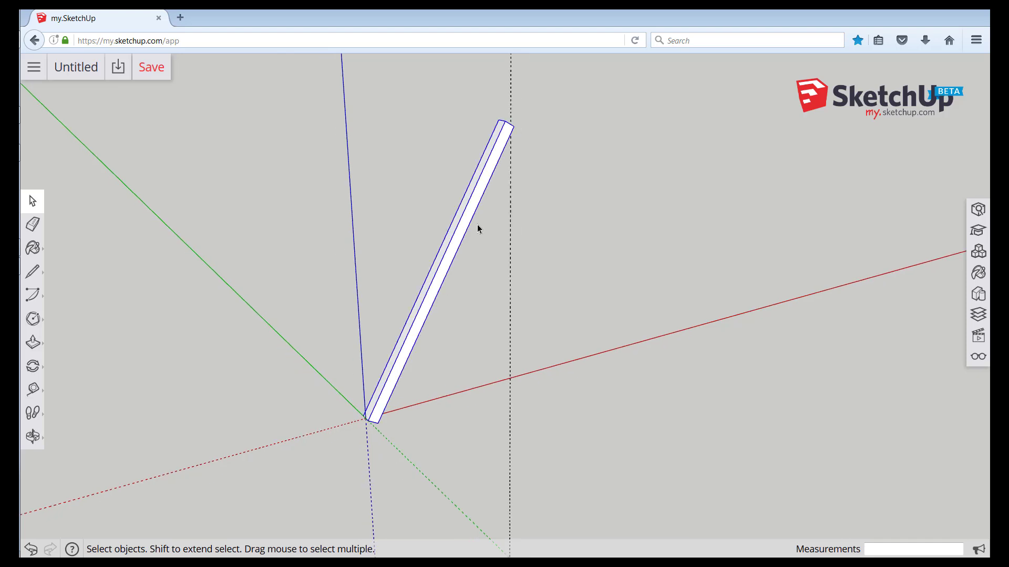
{"action": "left_click", "coordinate": [33, 368]}
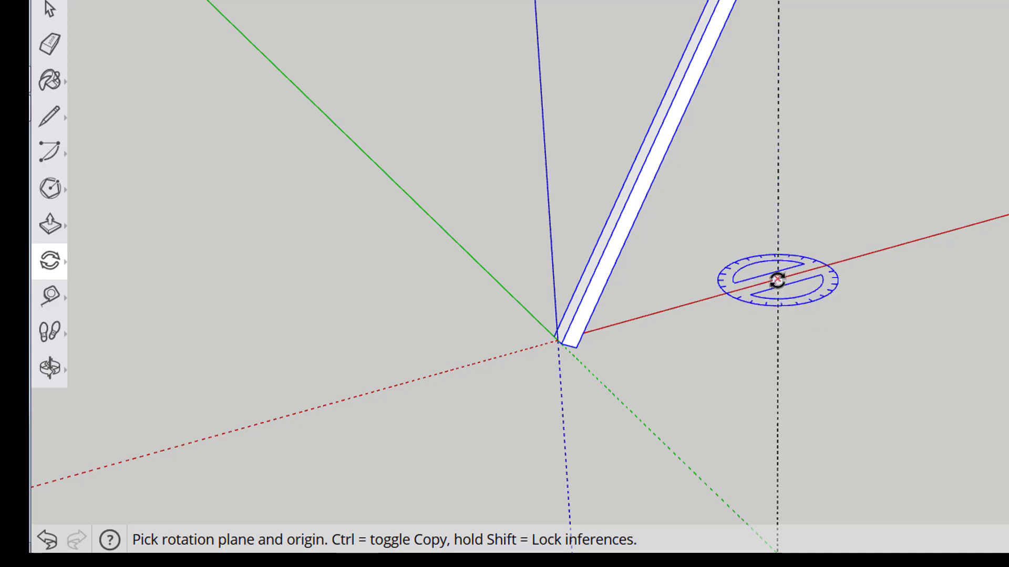
{"action": "left_click", "coordinate": [777, 279]}
{"action": "scroll", "coordinate": [540, 342], "scroll_direction": "up", "scroll_amount": 5}
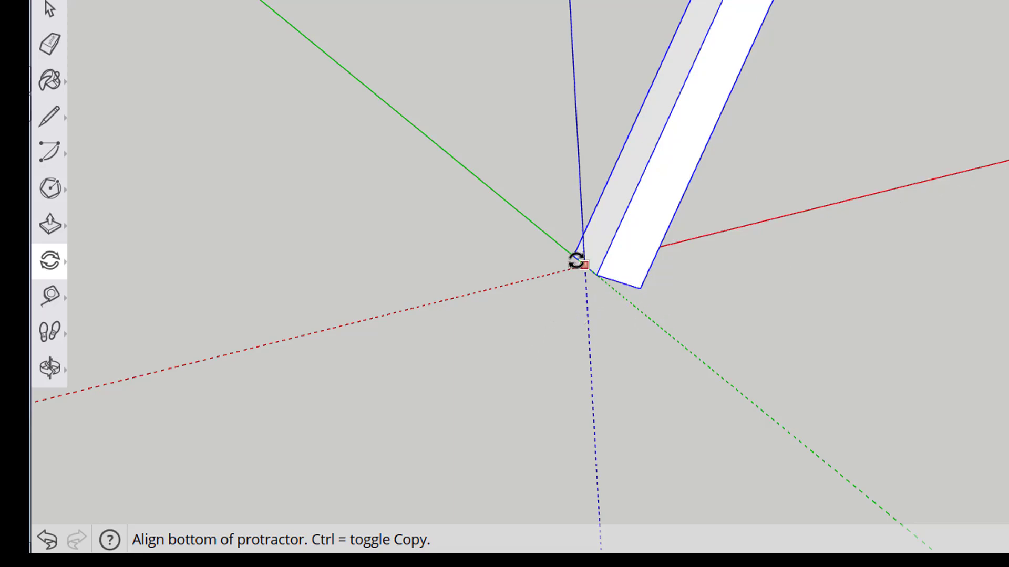
{"action": "left_click", "coordinate": [577, 261]}
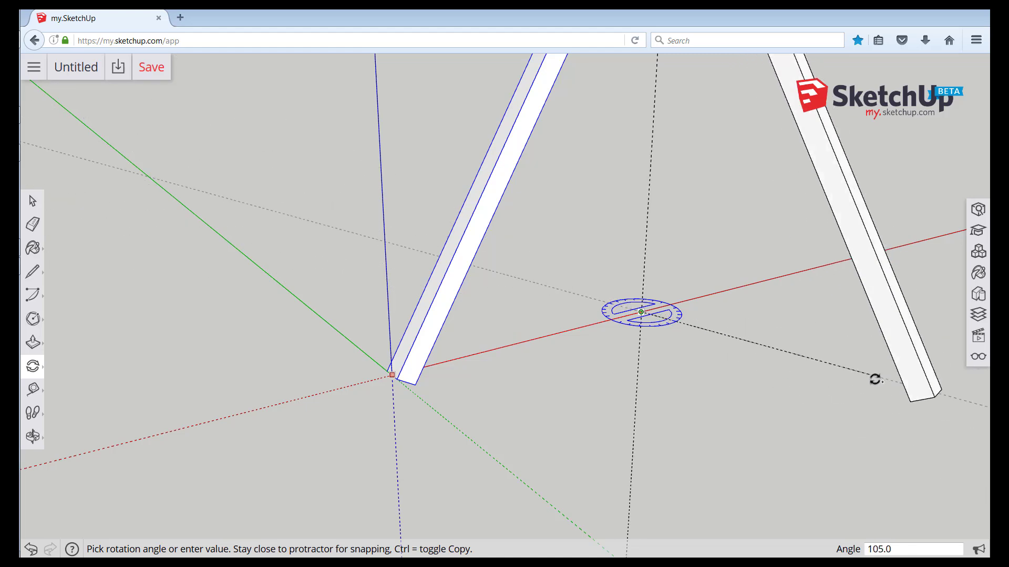
{"action": "left_click", "coordinate": [874, 380]}
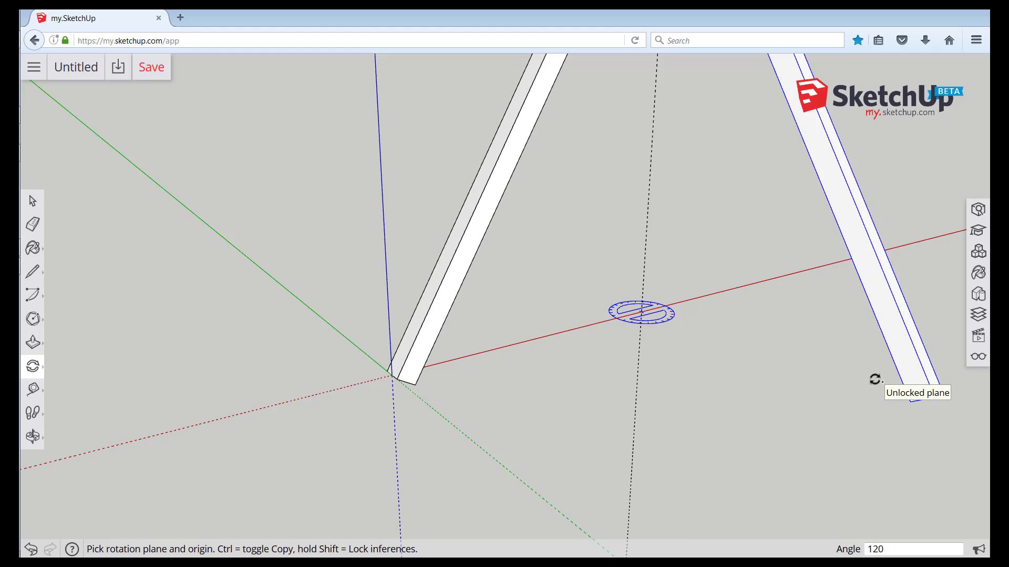
{"action": "key", "text": "Return"}
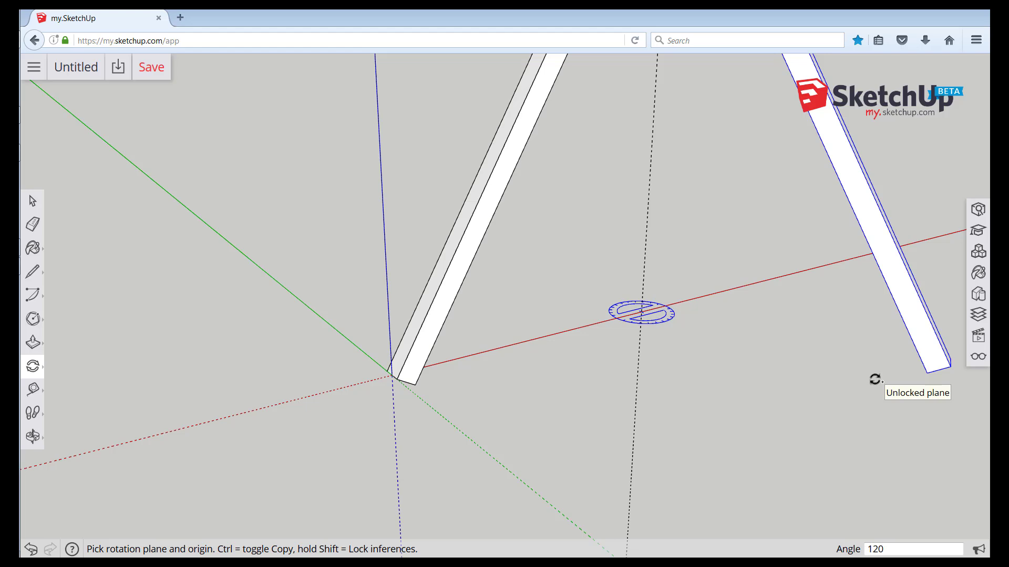
{"action": "key", "text": "Return"}
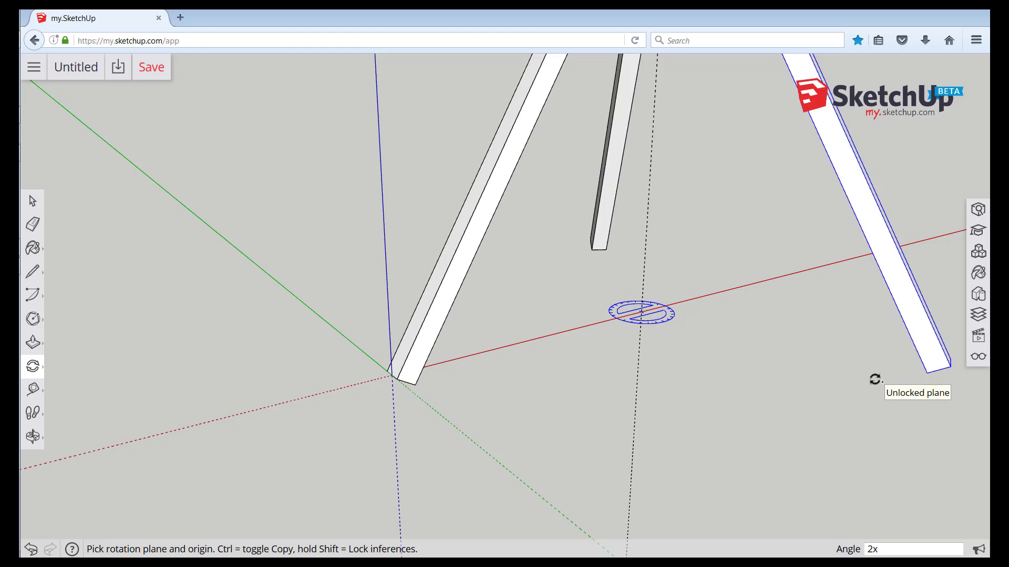
{"action": "key", "text": "space"}
{"action": "scroll", "coordinate": [641, 401], "scroll_direction": "down", "scroll_amount": 6}
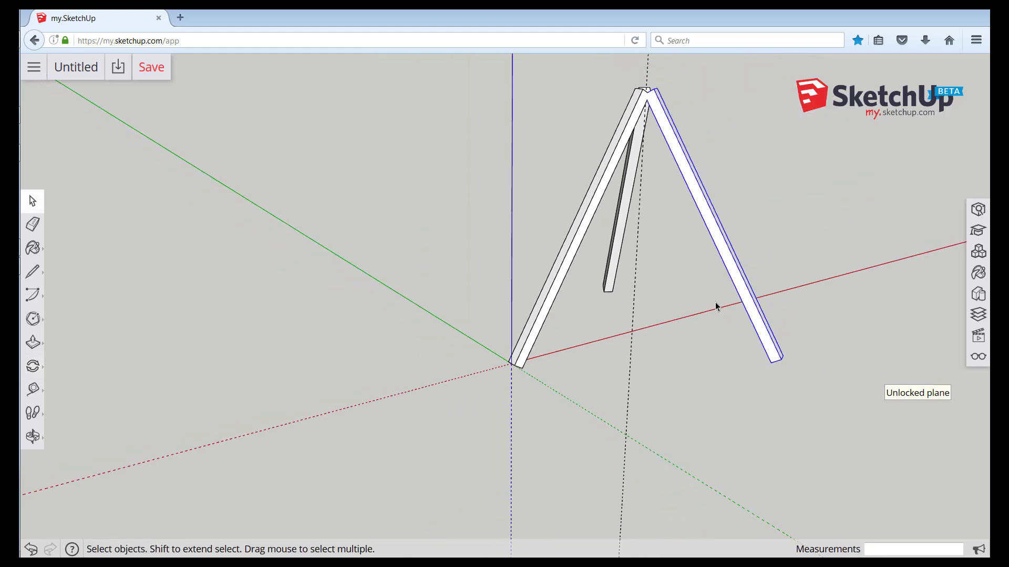
Draw a large ground rectangle around the bases of the three posts
{"action": "left_click", "coordinate": [789, 409]}
{"action": "middle_click_drag", "start_coordinate": [791, 411], "coordinate": [515, 467]}
{"action": "scroll", "coordinate": [504, 398], "scroll_direction": "down", "scroll_amount": 1}
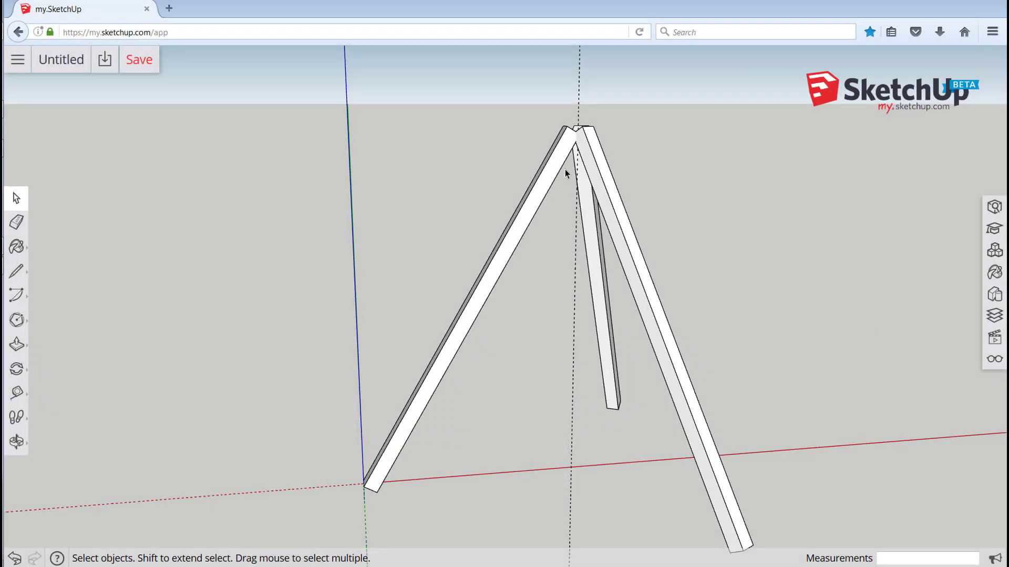
{"action": "scroll", "coordinate": [417, 338], "scroll_direction": "down", "scroll_amount": 2}
{"action": "scroll", "coordinate": [333, 434], "scroll_direction": "up", "scroll_amount": 5}
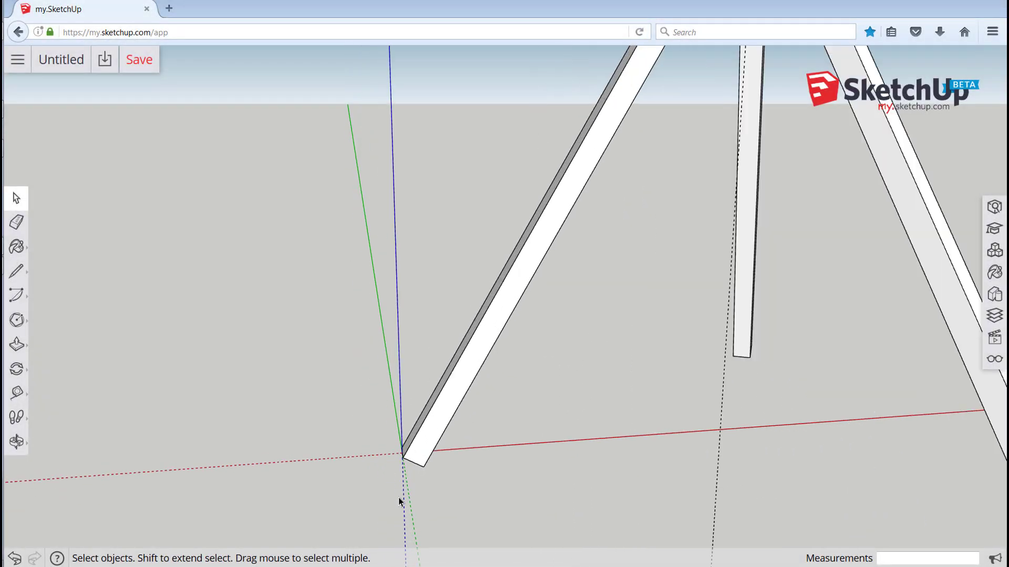
{"action": "scroll", "coordinate": [423, 464], "scroll_direction": "up", "scroll_amount": 2}
{"action": "scroll", "coordinate": [374, 270], "scroll_direction": "down", "scroll_amount": 2}
{"action": "middle_click_drag", "start_coordinate": [374, 270], "coordinate": [117, 363]}
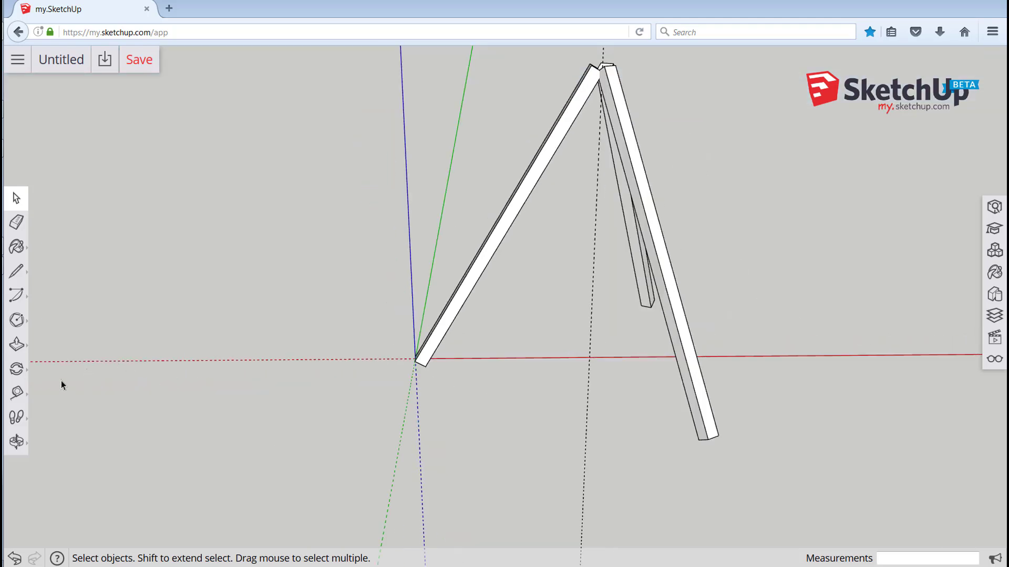
{"action": "mouse_move", "coordinate": [17, 320]}
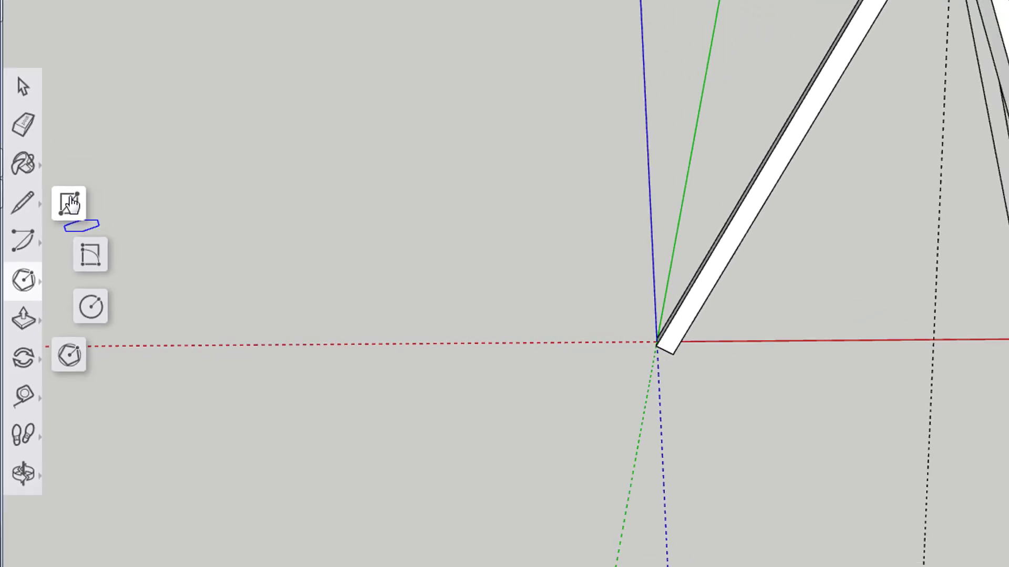
{"action": "left_click", "coordinate": [68, 203]}
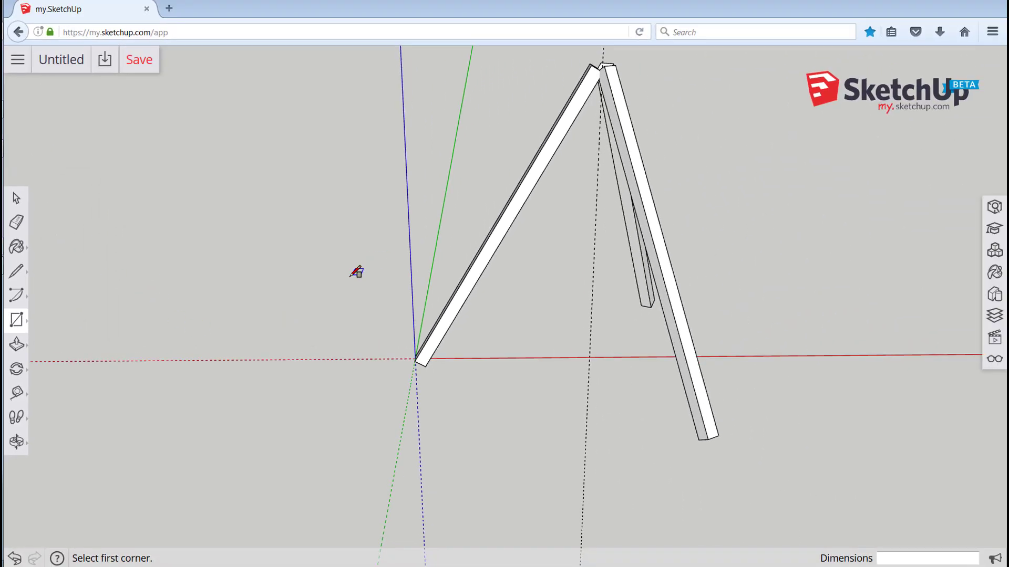
{"action": "left_click", "coordinate": [346, 256]}
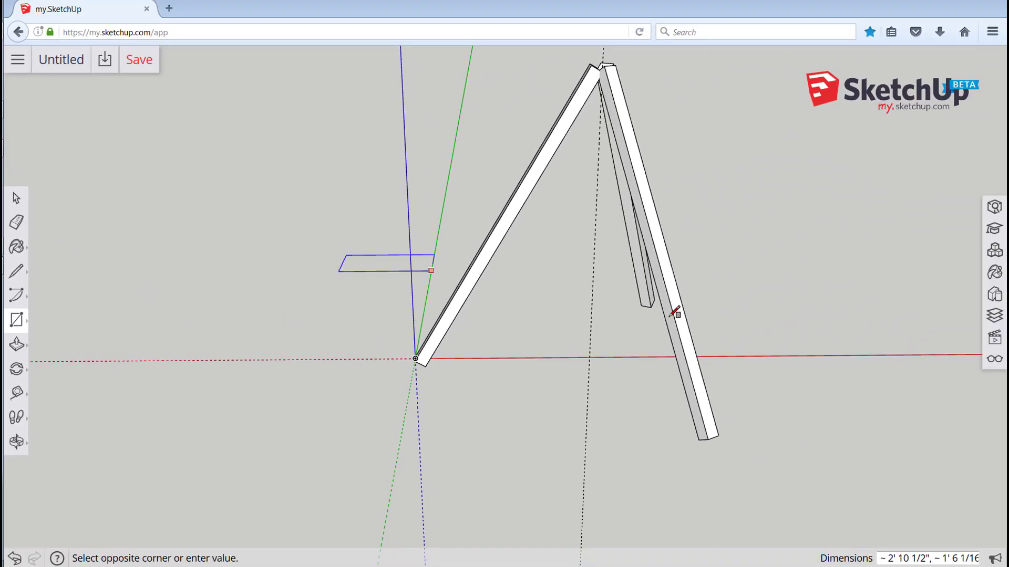
{"action": "left_click", "coordinate": [925, 520]}
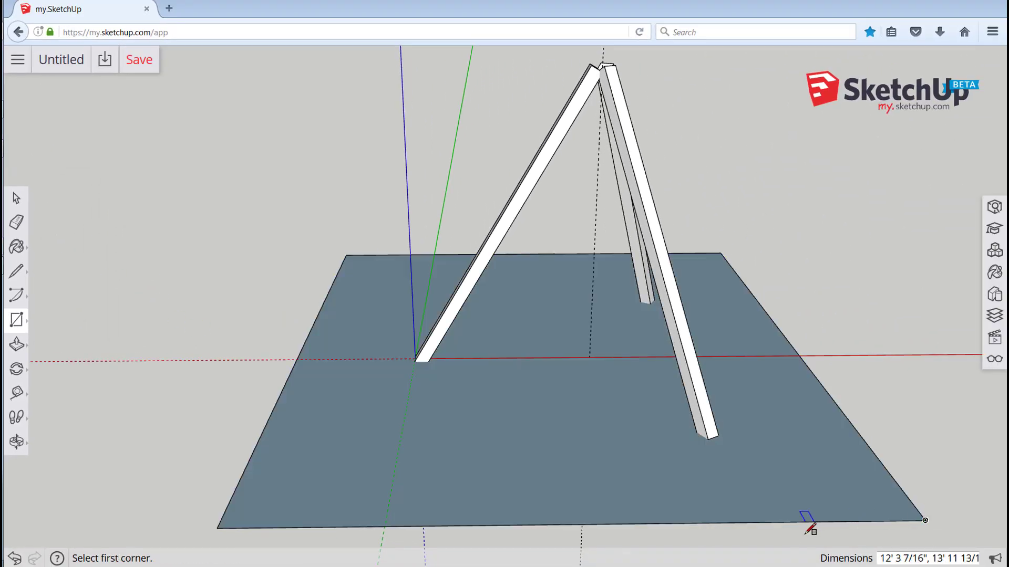
{"action": "key", "text": "space"}
Reverse the ground face so its front points up, then make it a group
{"action": "left_click", "coordinate": [791, 491]}
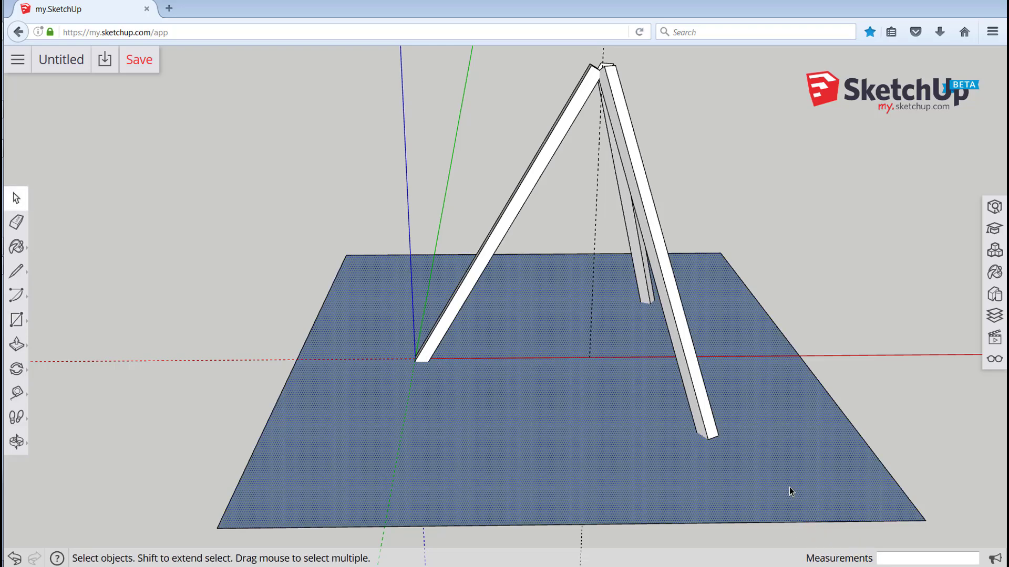
{"action": "right_click", "coordinate": [791, 491]}
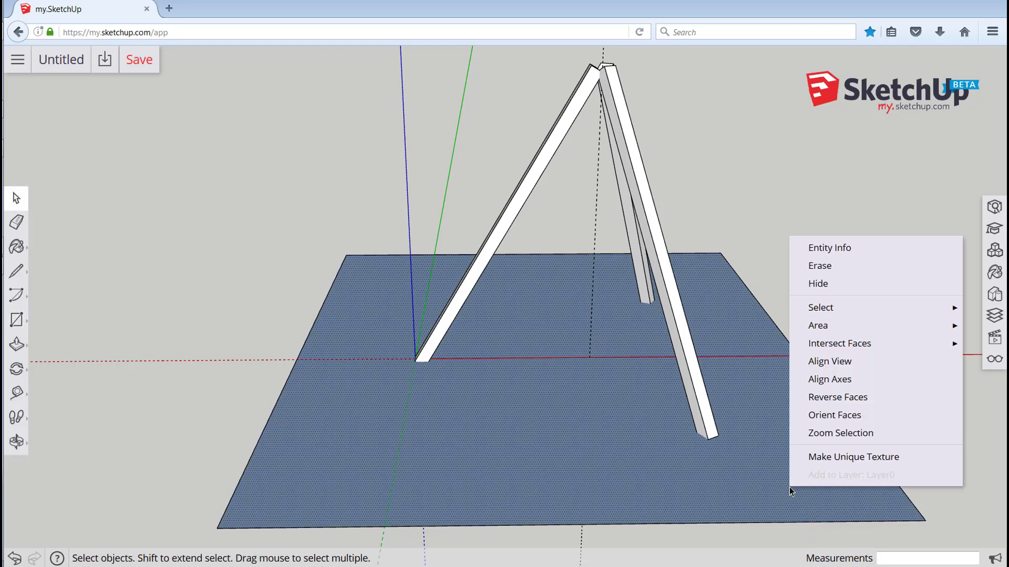
{"action": "left_click", "coordinate": [837, 398]}
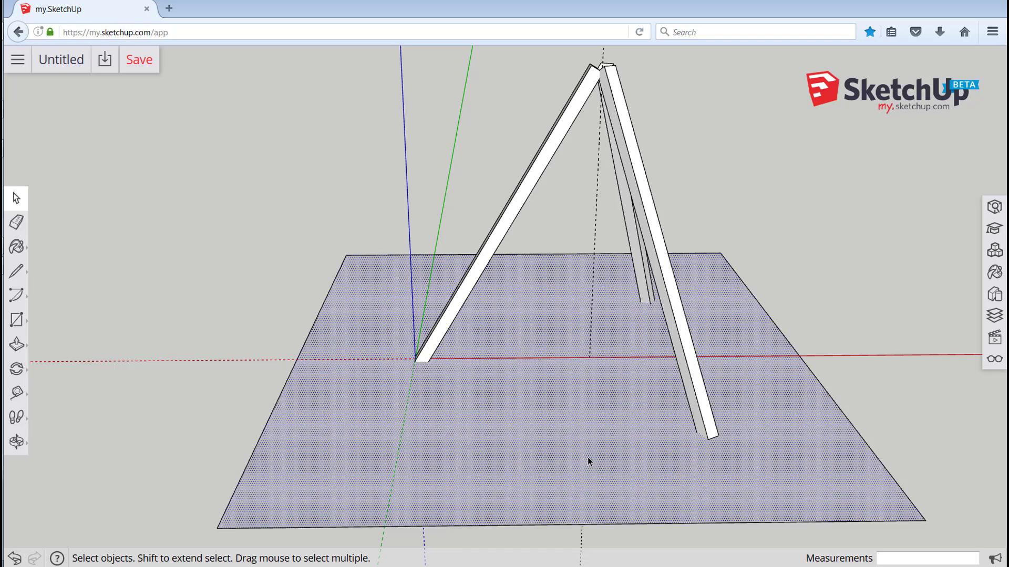
{"action": "left_click", "coordinate": [594, 468]}
{"action": "right_click", "coordinate": [539, 435]}
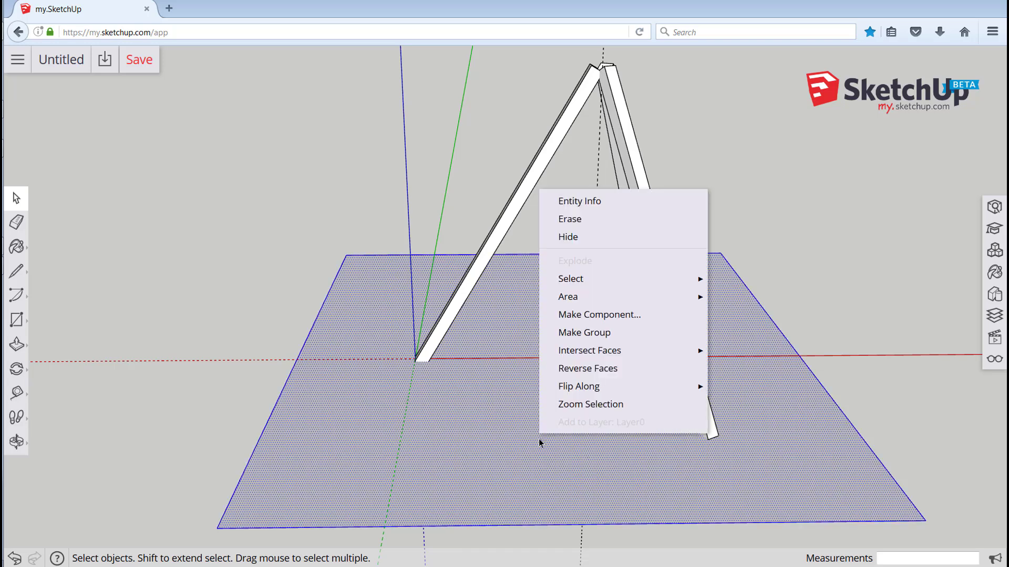
{"action": "left_click", "coordinate": [584, 332]}
{"action": "scroll", "coordinate": [362, 436], "scroll_direction": "up", "scroll_amount": 5}
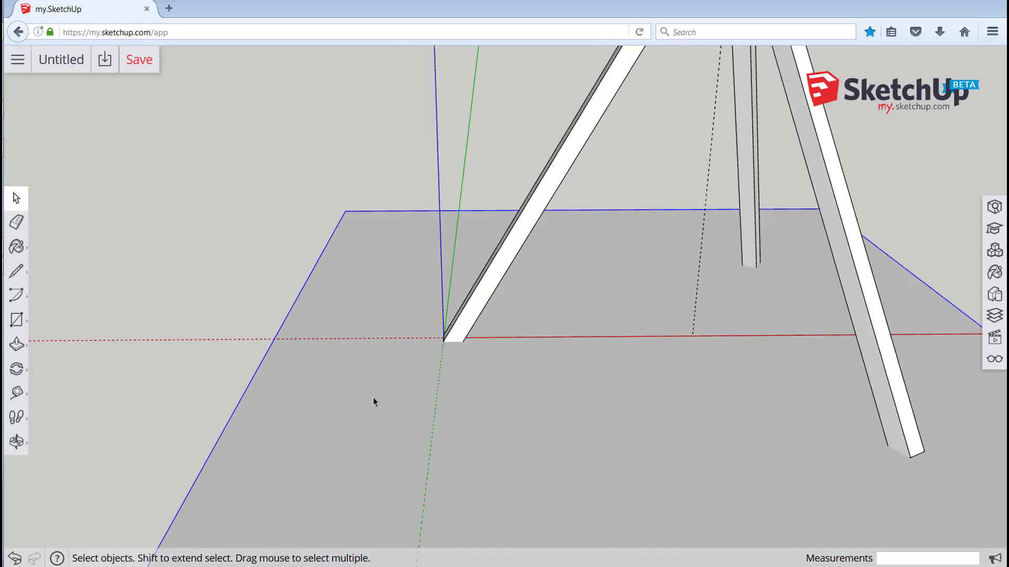
Inside the first post's group, draw a 3 1/2" line across its bottom end
{"action": "middle_click_drag", "start_coordinate": [467, 391], "coordinate": [527, 275]}
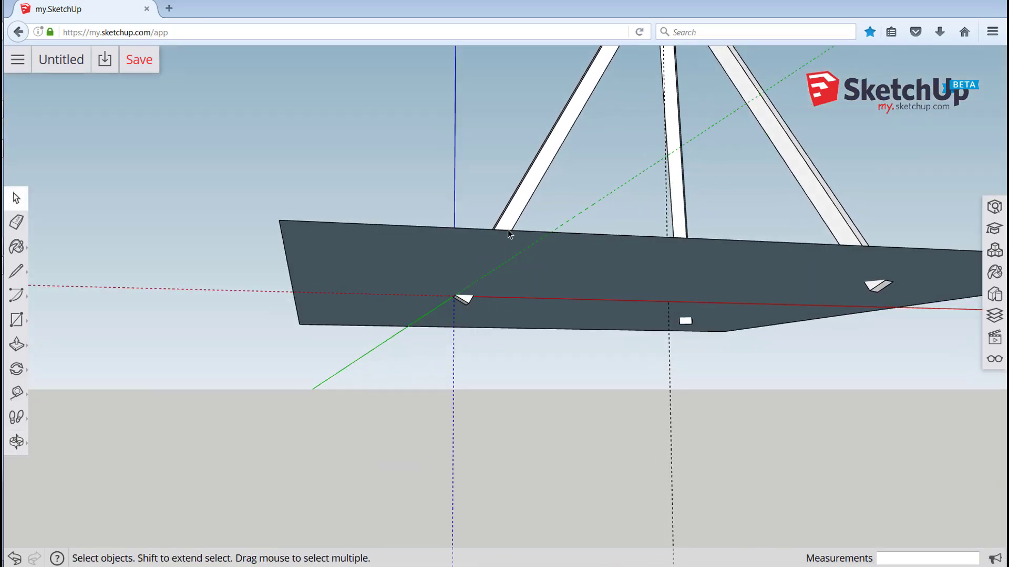
{"action": "middle_click_drag", "start_coordinate": [509, 229], "coordinate": [571, 240]}
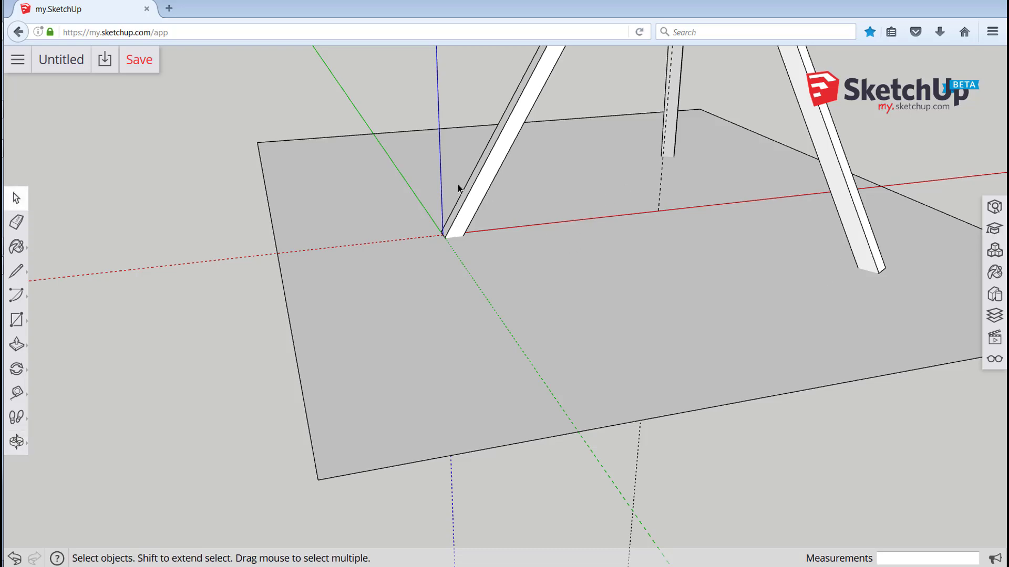
{"action": "scroll", "coordinate": [468, 182], "scroll_direction": "up", "scroll_amount": 5}
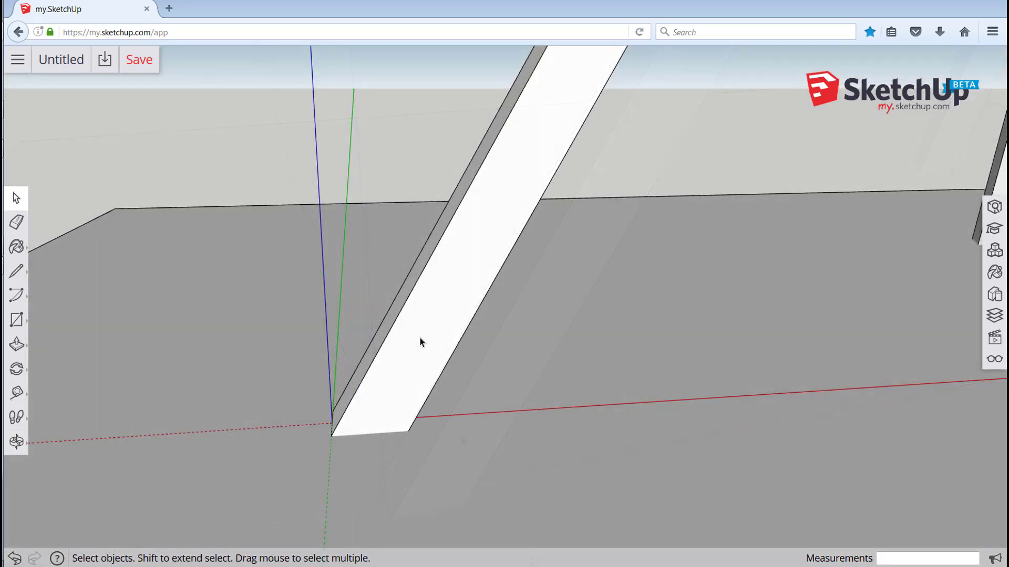
{"action": "double_click", "coordinate": [438, 338]}
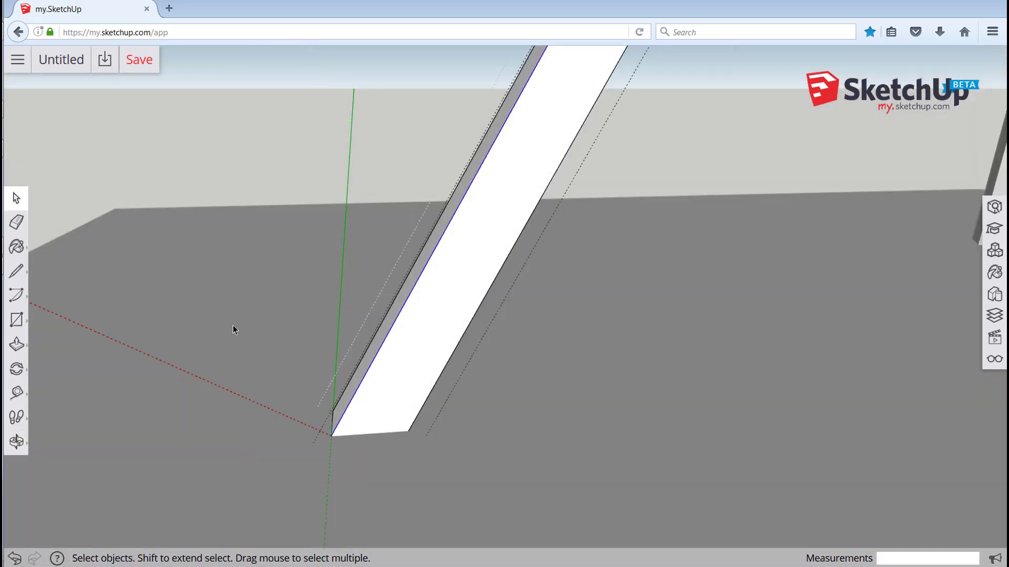
{"action": "left_click", "coordinate": [14, 272]}
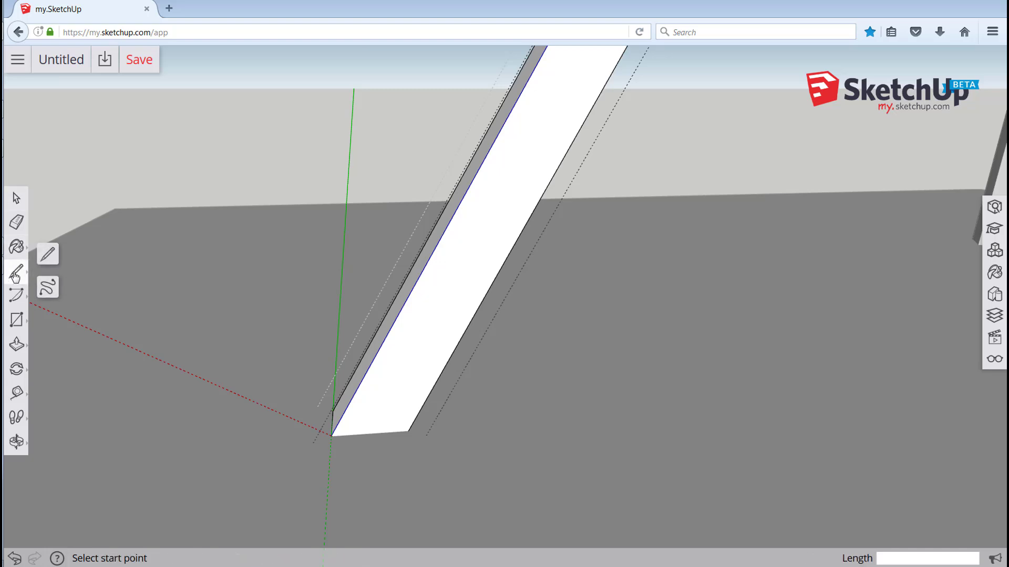
{"action": "left_click", "coordinate": [409, 430]}
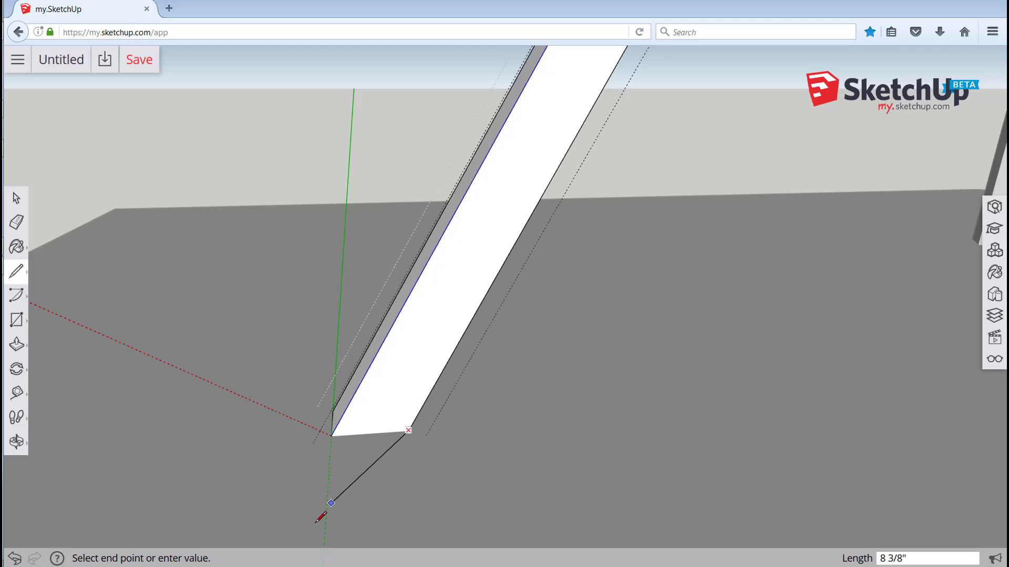
{"action": "left_click", "coordinate": [331, 435]}
{"action": "key", "text": "space"}
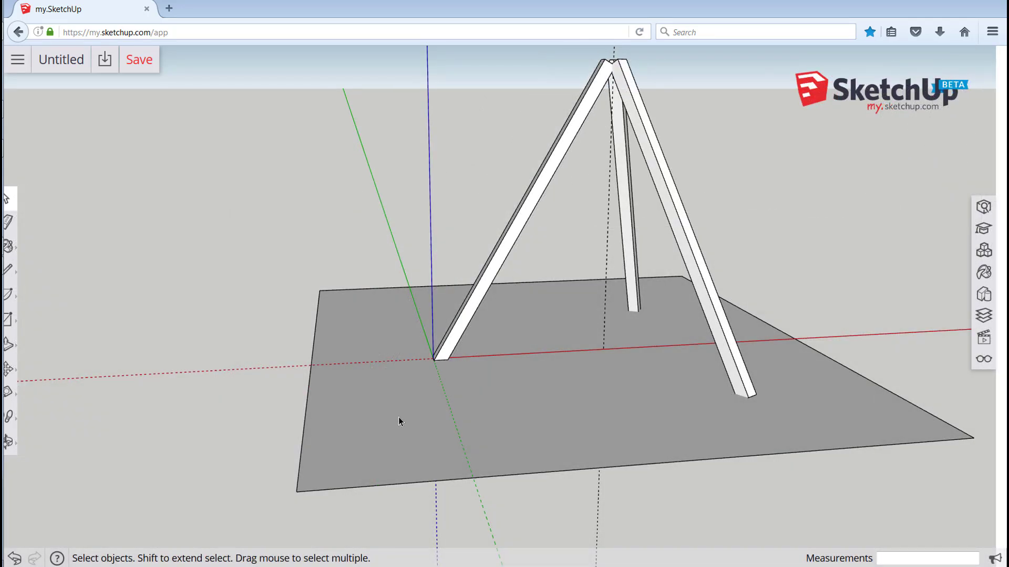
{"action": "left_click", "coordinate": [398, 420]}
Move the ground plane up by 10
{"action": "left_click", "coordinate": [10, 371]}
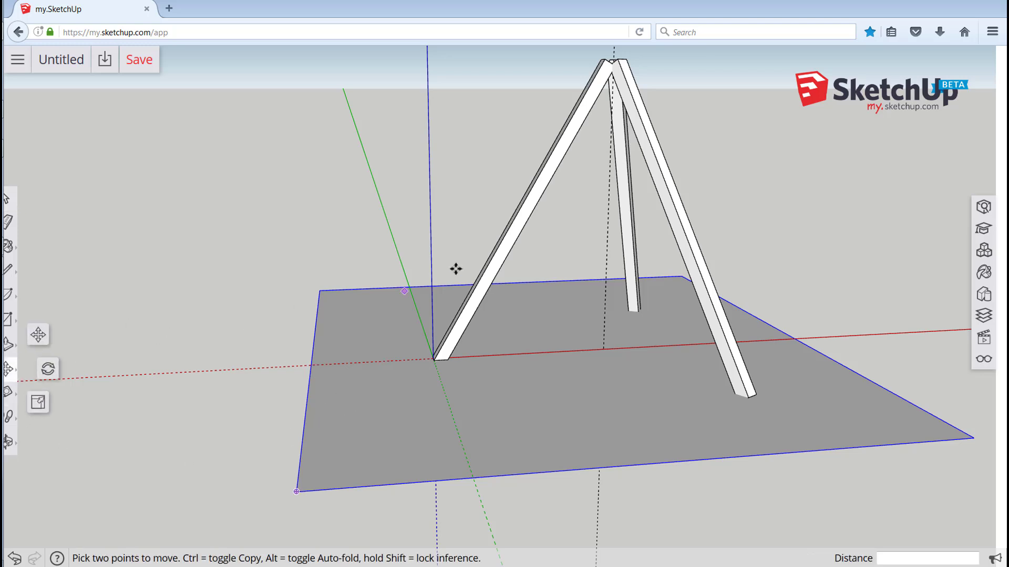
{"action": "left_click", "coordinate": [429, 188]}
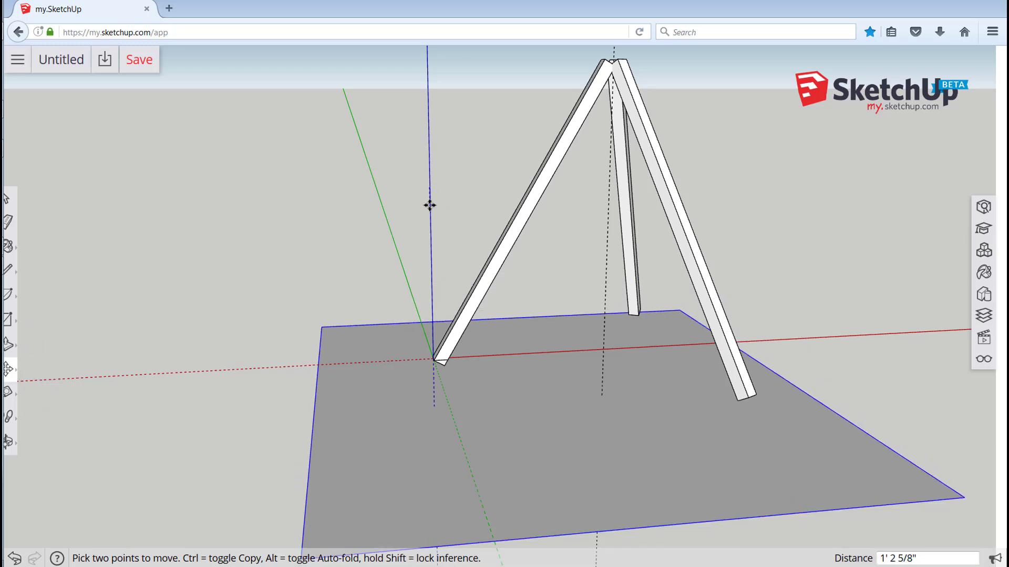
{"action": "type", "text": "10"}
{"action": "key", "text": "Return"}
{"action": "key", "text": "space"}
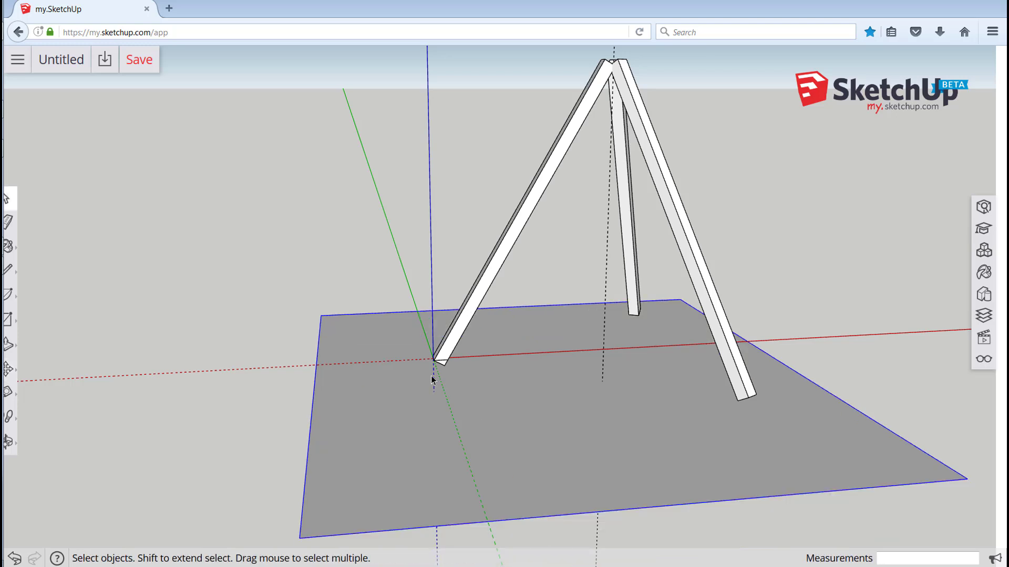
Push/Pull the front post's bottom end face inward, trimming the leg ends flat
{"action": "scroll", "coordinate": [415, 374], "scroll_direction": "up", "scroll_amount": 3}
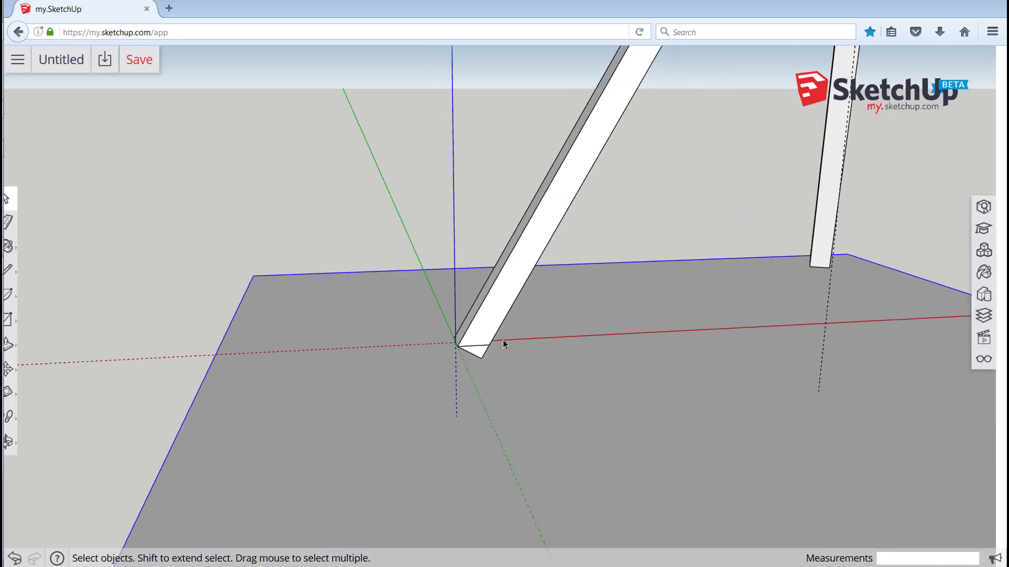
{"action": "scroll", "coordinate": [494, 331], "scroll_direction": "up", "scroll_amount": 2}
{"action": "scroll", "coordinate": [480, 349], "scroll_direction": "down", "scroll_amount": 3}
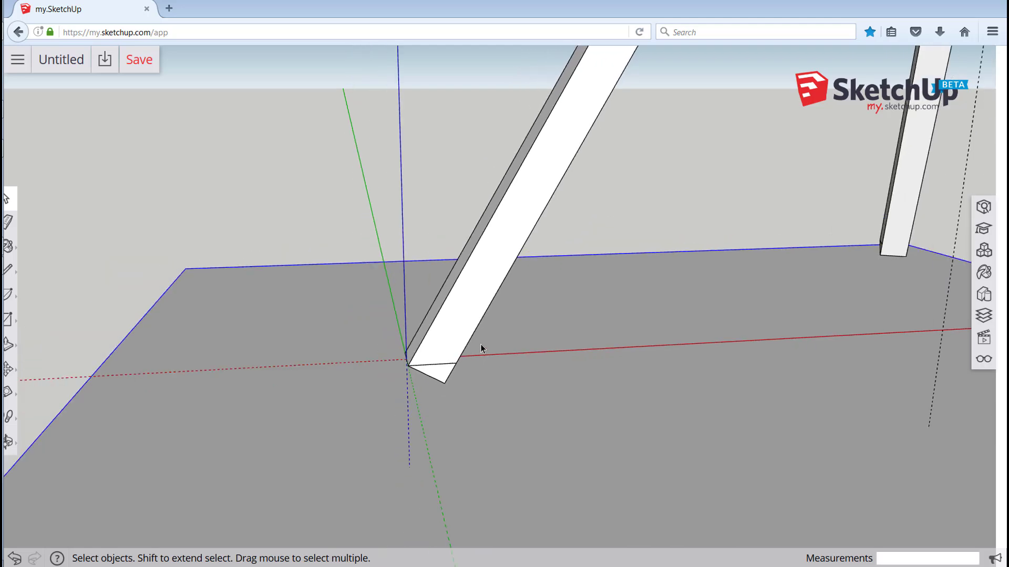
{"action": "middle_click_drag", "start_coordinate": [439, 404], "coordinate": [500, 401]}
{"action": "scroll", "coordinate": [418, 350], "scroll_direction": "up", "scroll_amount": 3}
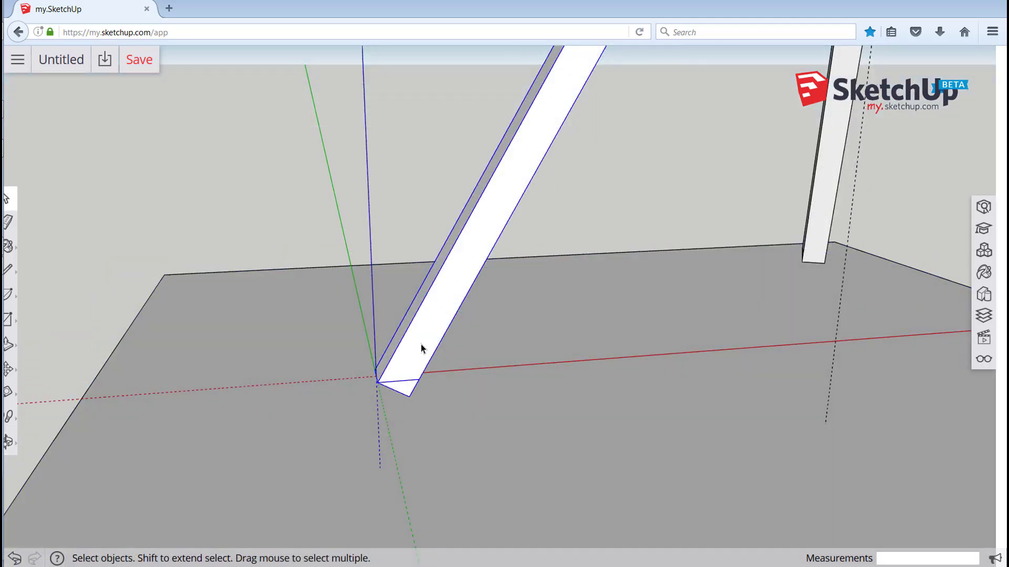
{"action": "left_click", "coordinate": [420, 346]}
{"action": "middle_click_drag", "start_coordinate": [420, 347], "coordinate": [334, 379]}
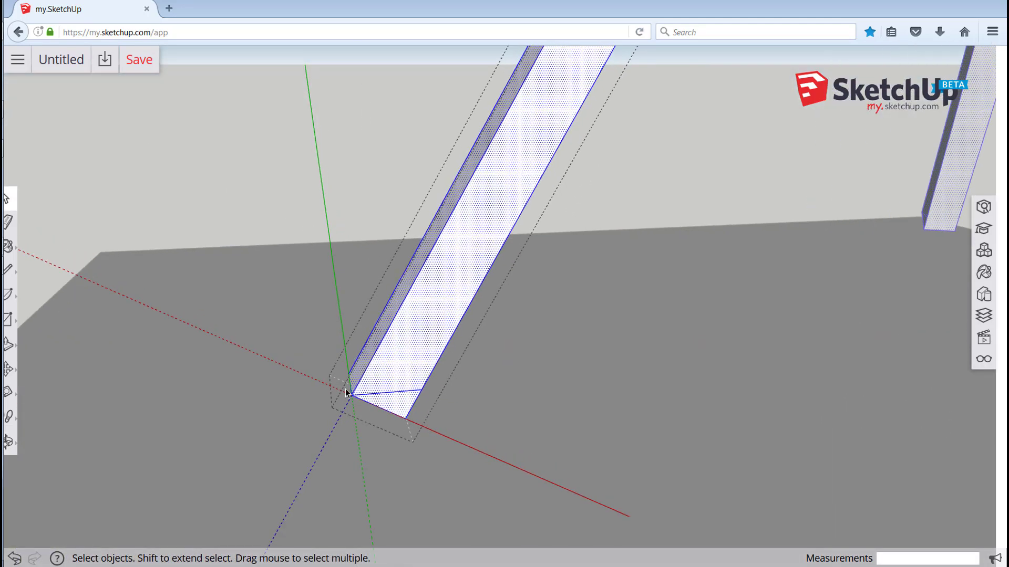
{"action": "left_click", "coordinate": [339, 373]}
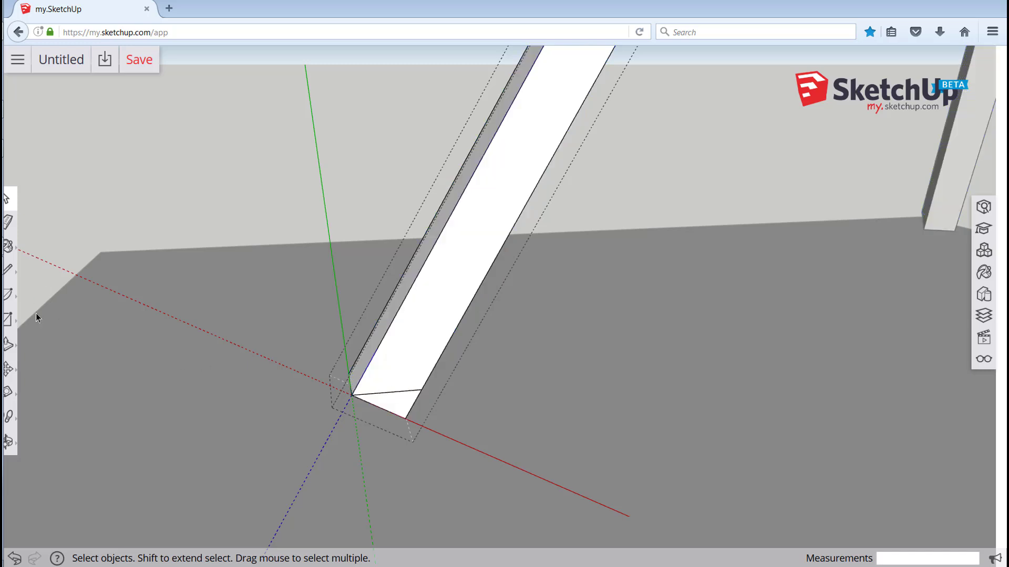
{"action": "left_click", "coordinate": [8, 345]}
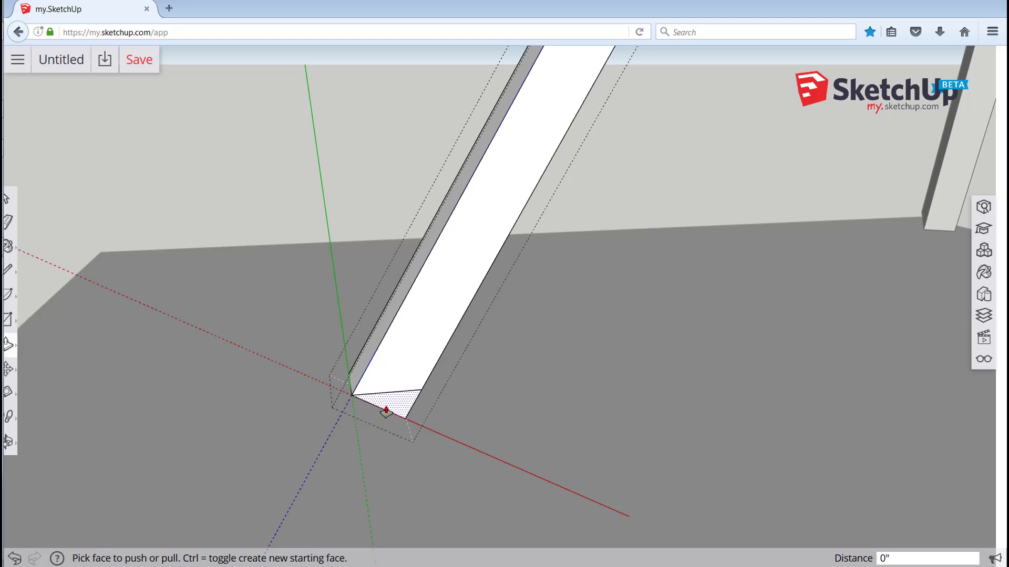
{"action": "middle_click_drag", "start_coordinate": [470, 423], "coordinate": [565, 392]}
{"action": "left_click_drag", "start_coordinate": [577, 361], "coordinate": [504, 333]}
{"action": "middle_click_drag", "start_coordinate": [504, 333], "coordinate": [322, 447]}
{"action": "key", "text": "space"}
Move the ground plane 10 along the blue axis so the trimmed legs sit flush
{"action": "scroll", "coordinate": [278, 167], "scroll_direction": "up", "scroll_amount": 3}
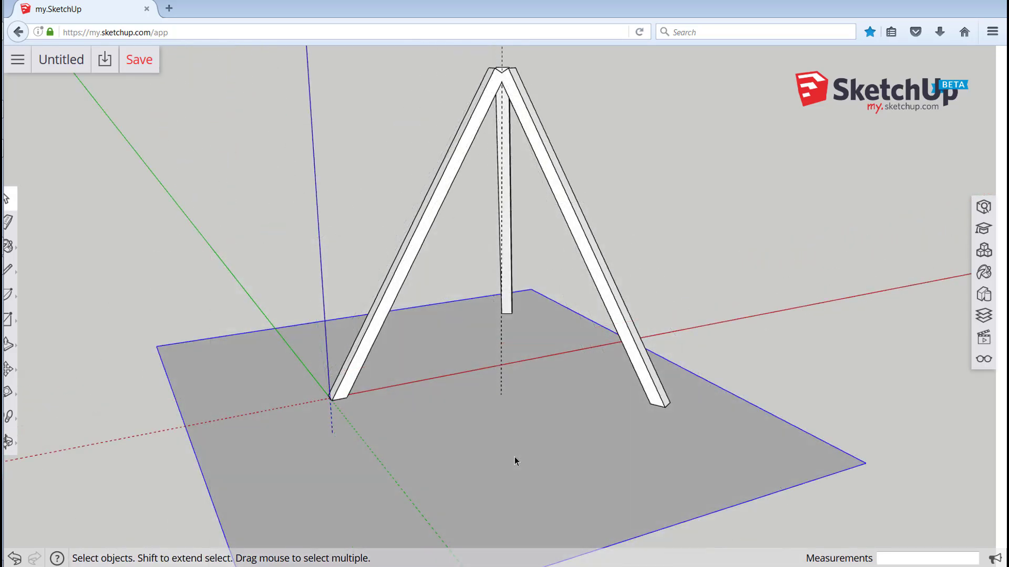
{"action": "left_click", "coordinate": [7, 369]}
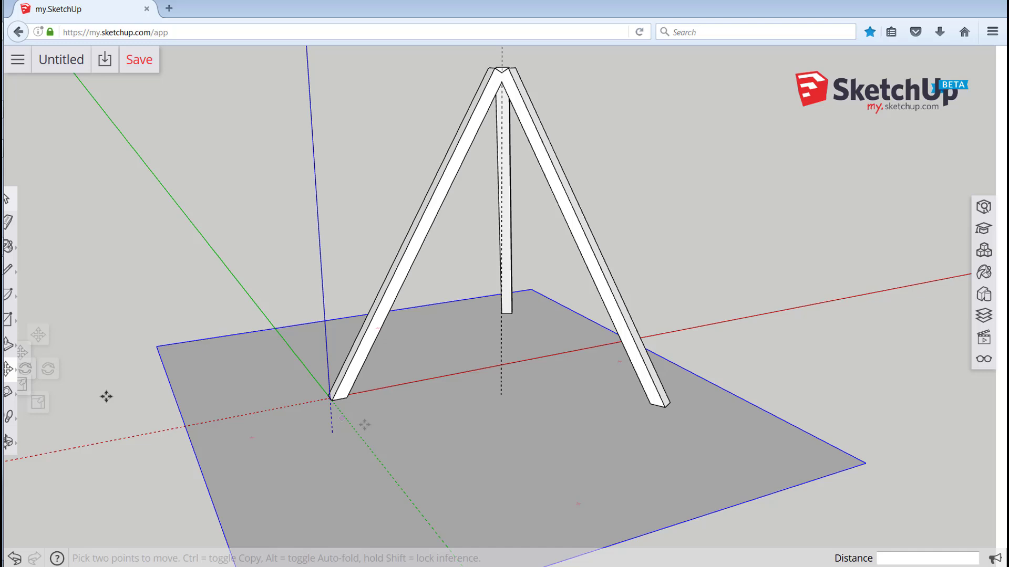
{"action": "left_click", "coordinate": [324, 282]}
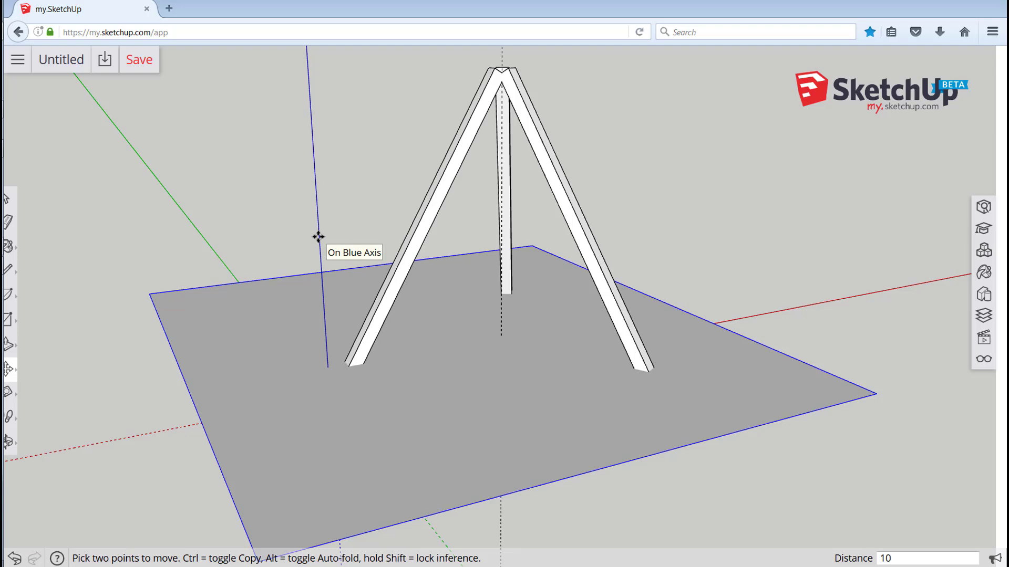
{"action": "key", "text": "Return"}
{"action": "key", "text": "space"}
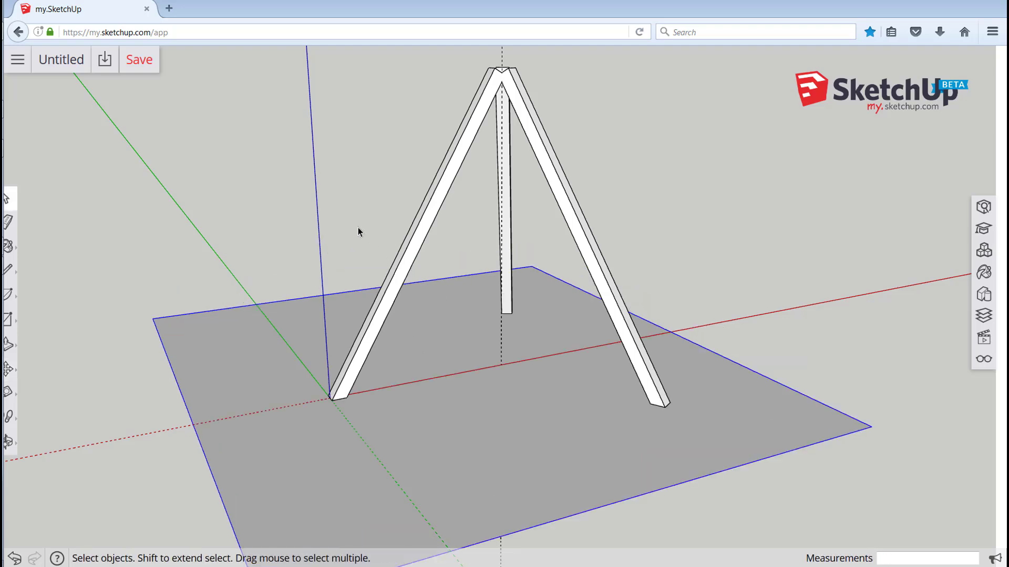
{"action": "scroll", "coordinate": [597, 497], "scroll_direction": "down", "scroll_amount": 3}
{"action": "middle_click_drag", "start_coordinate": [628, 468], "coordinate": [546, 421]}
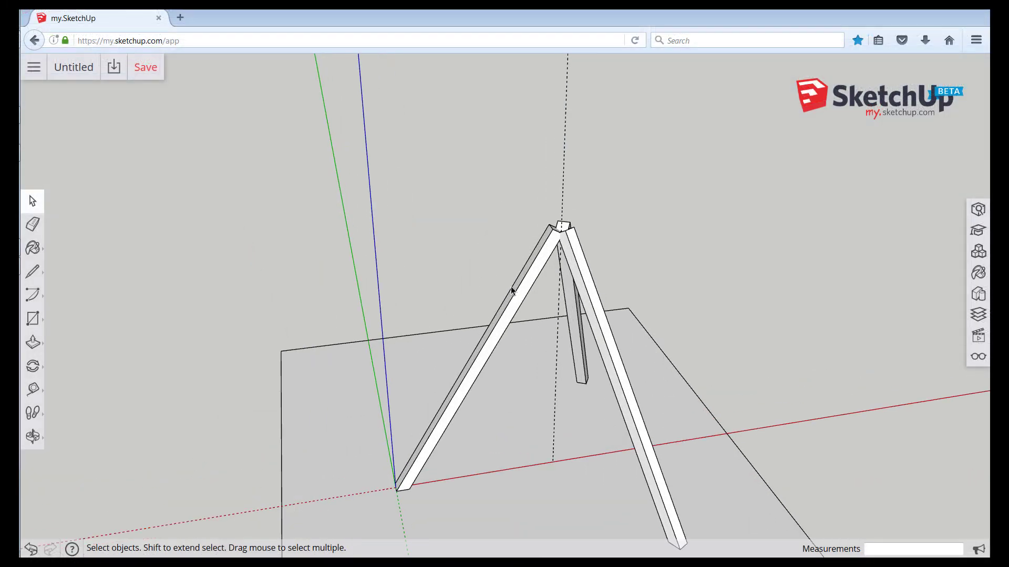
Inside the apex post group, push/pull the post's top face up 6 7/16 inches
{"action": "scroll", "coordinate": [531, 269], "scroll_direction": "up", "scroll_amount": 6}
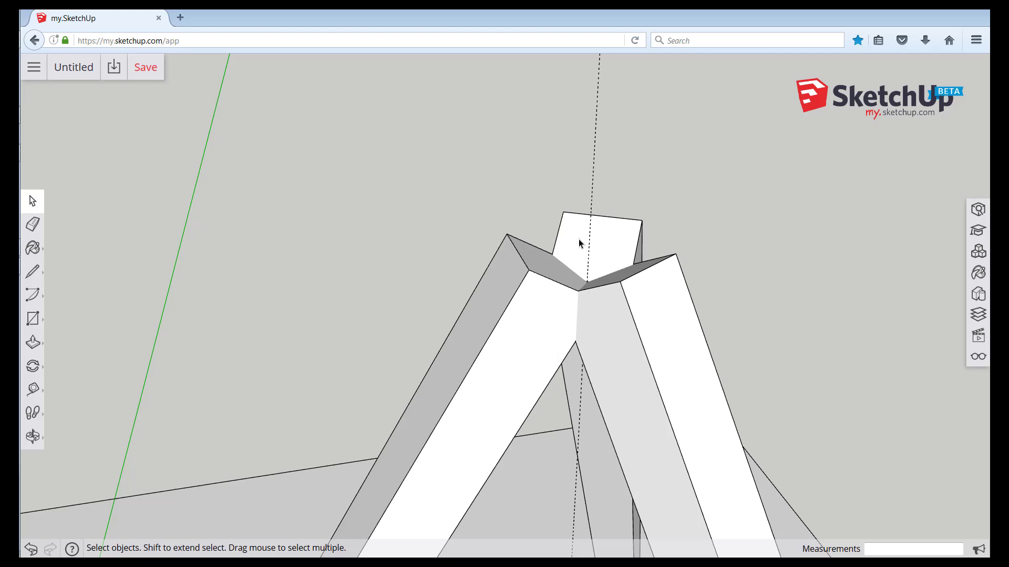
{"action": "double_click", "coordinate": [615, 243]}
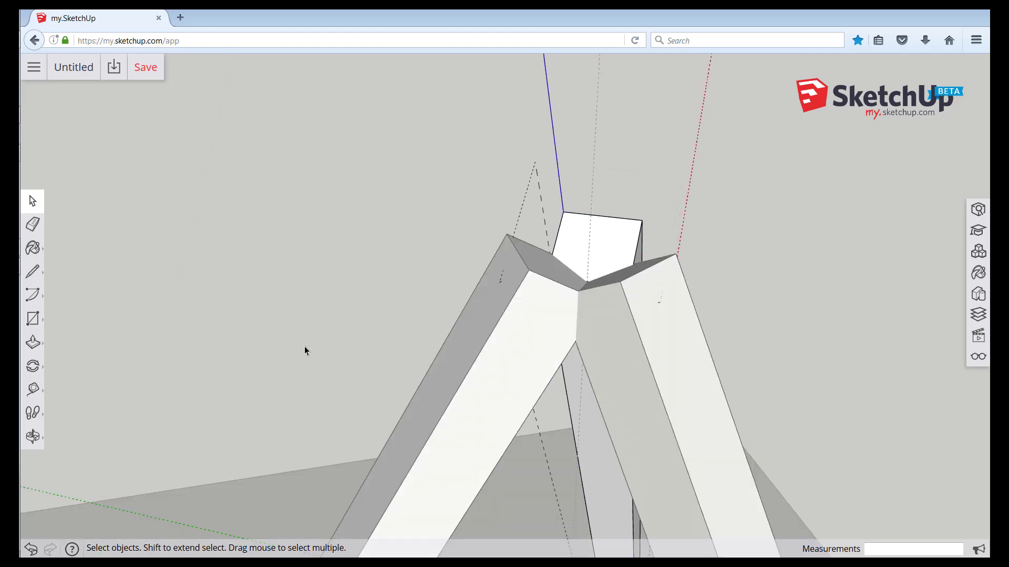
{"action": "left_click", "coordinate": [33, 349]}
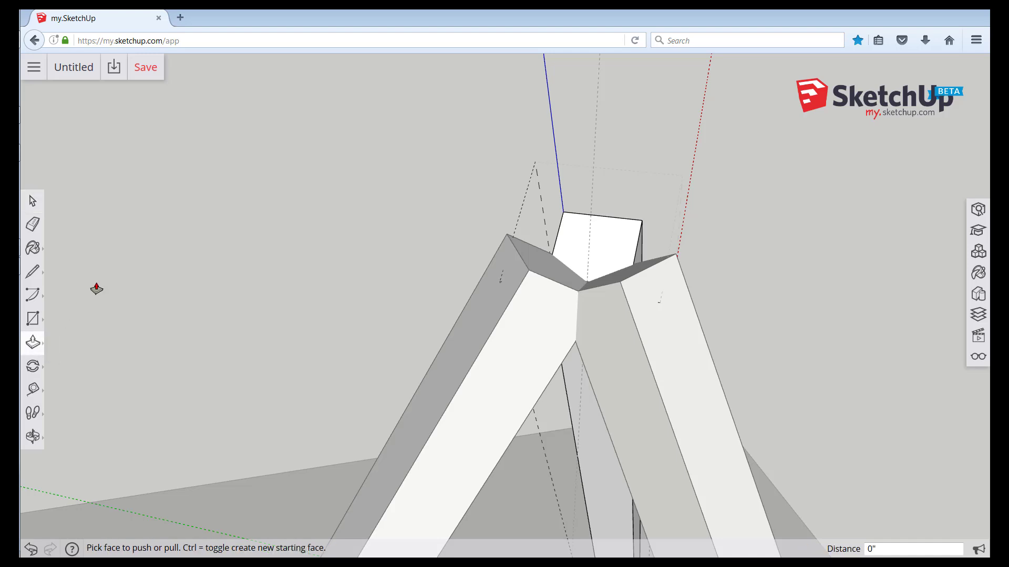
{"action": "left_click", "coordinate": [592, 243]}
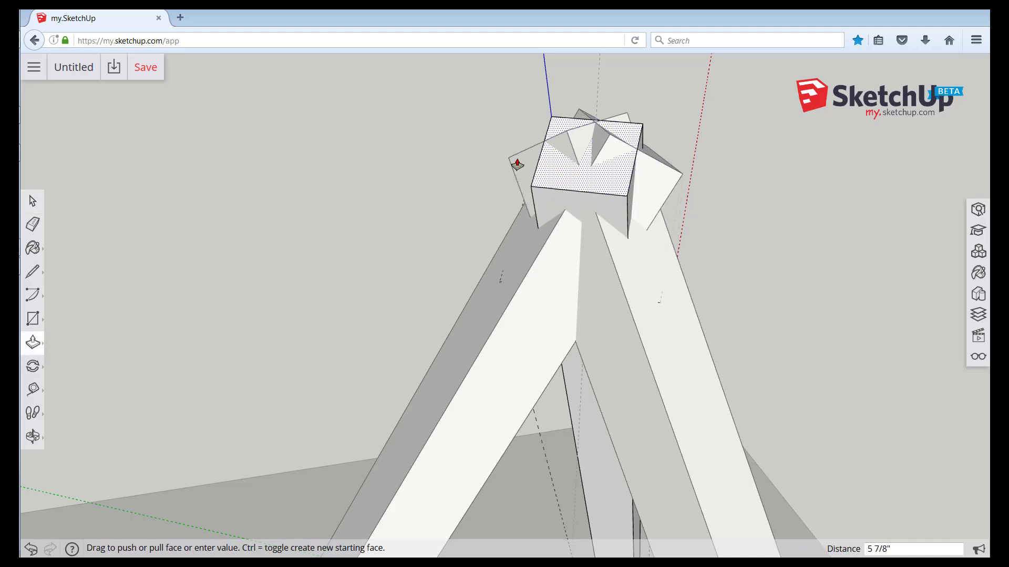
{"action": "left_click", "coordinate": [525, 176]}
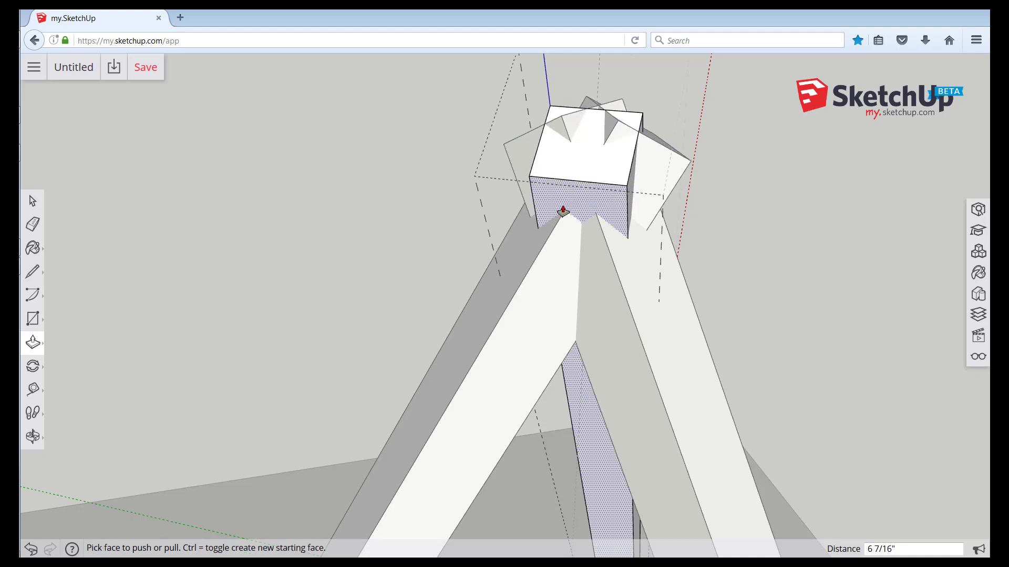
{"action": "key", "text": "space"}
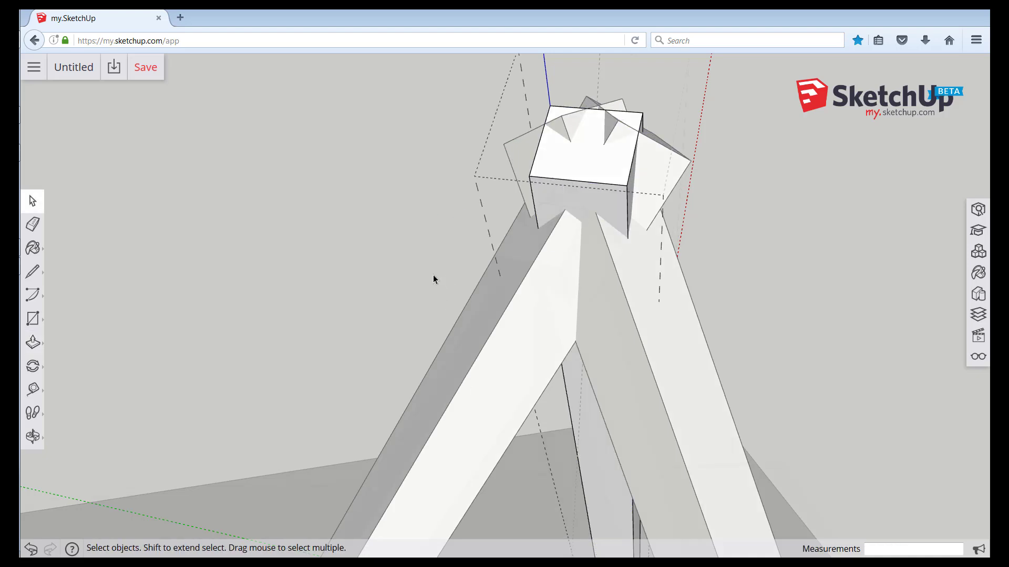
{"action": "middle_click_drag", "start_coordinate": [433, 275], "coordinate": [720, 195]}
{"action": "middle_click_drag", "start_coordinate": [349, 437], "coordinate": [514, 322]}
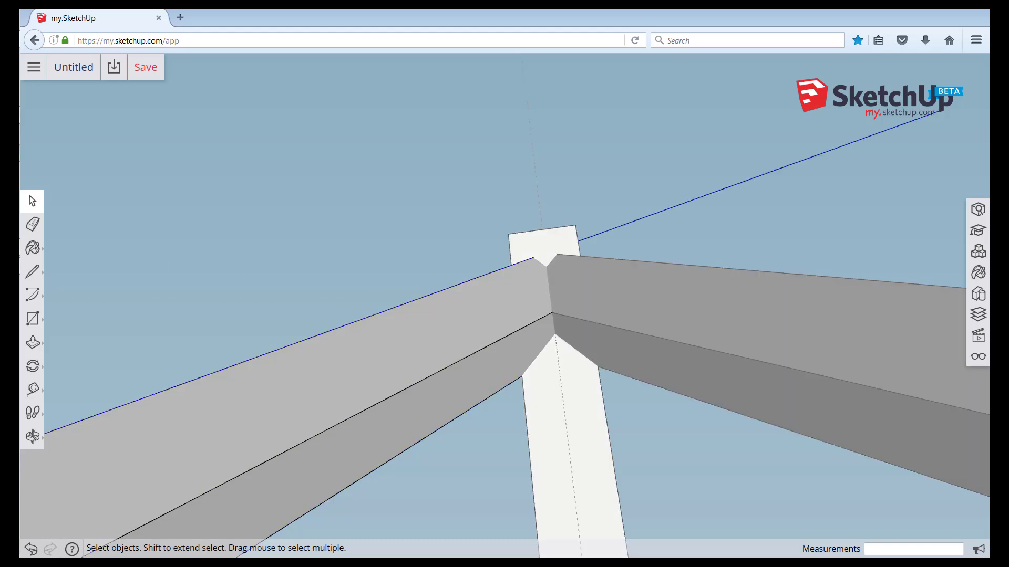
{"action": "key", "text": "l"}
{"action": "mouse_move", "coordinate": [520, 318]}
{"action": "middle_mouse_down"}
{"action": "mouse_move", "coordinate": [527, 405]}
{"action": "mouse_move", "coordinate": [483, 377]}
{"action": "middle_mouse_up"}
{"action": "key", "text": "space"}
{"action": "left_click", "coordinate": [482, 377]}
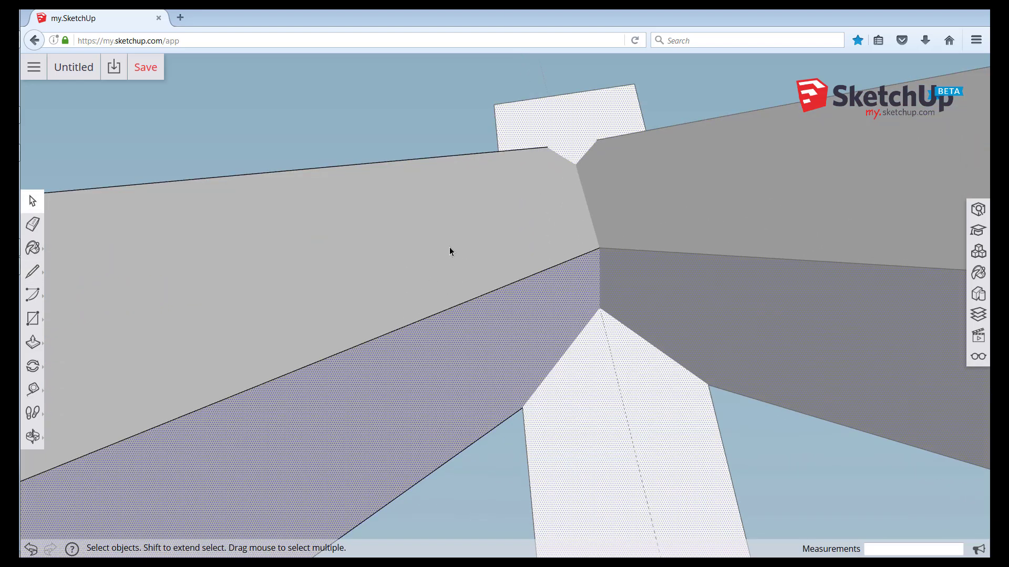
{"action": "left_click", "coordinate": [290, 172]}
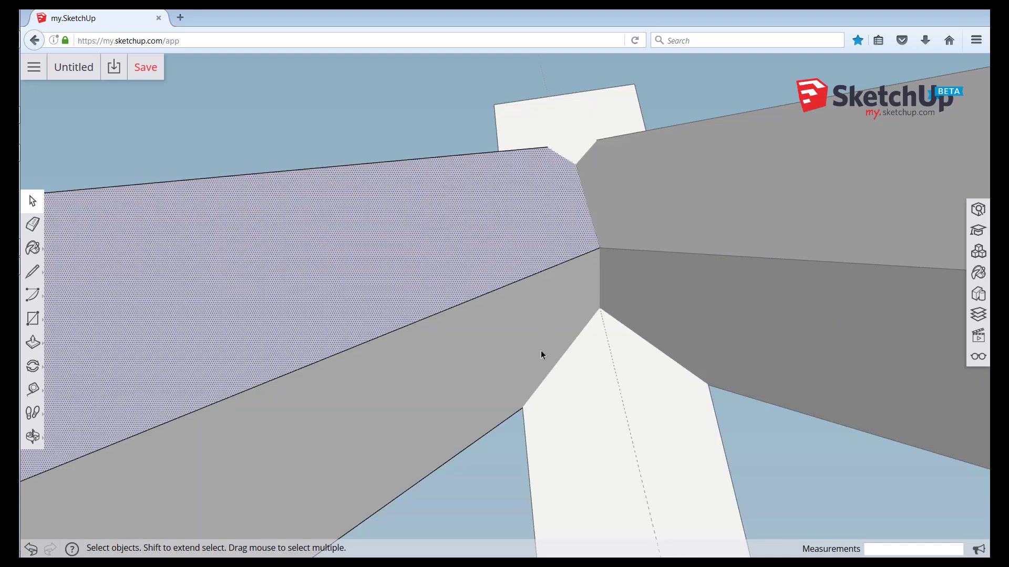
{"action": "left_click", "coordinate": [472, 382]}
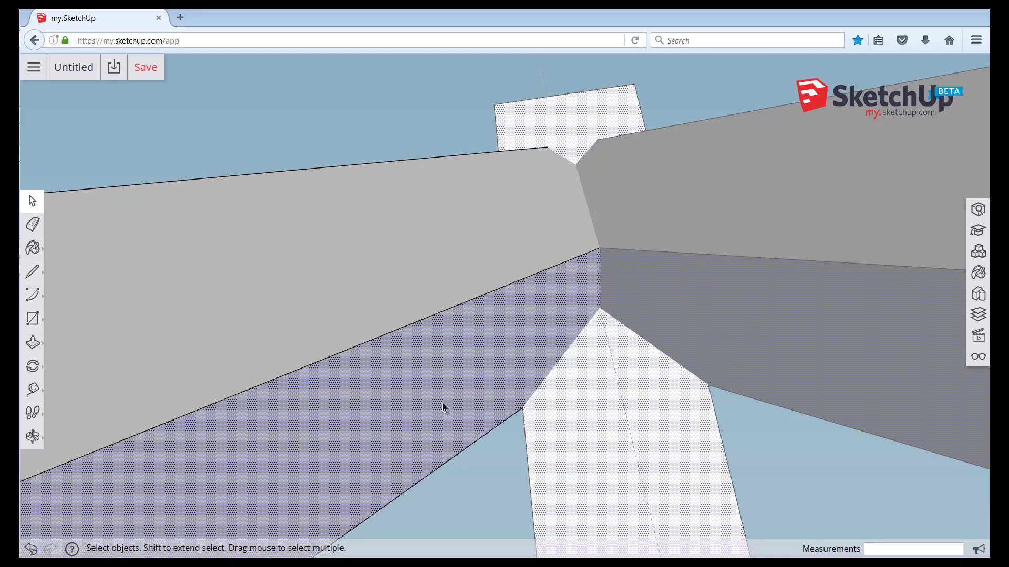
{"action": "left_click", "coordinate": [181, 375]}
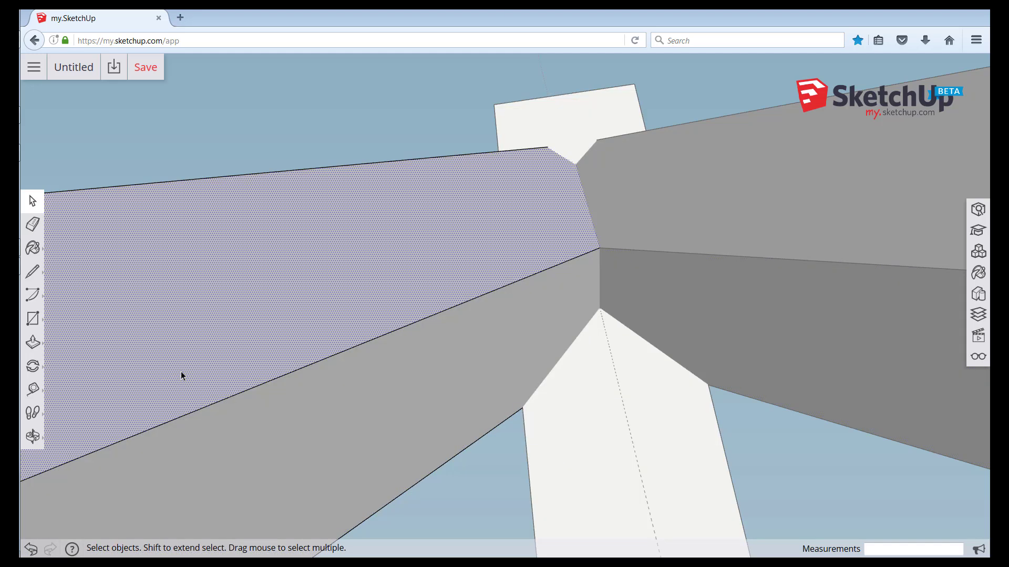
Draw edges along the post joint, ending the line at the posts' top corner
{"action": "left_click", "coordinate": [31, 275]}
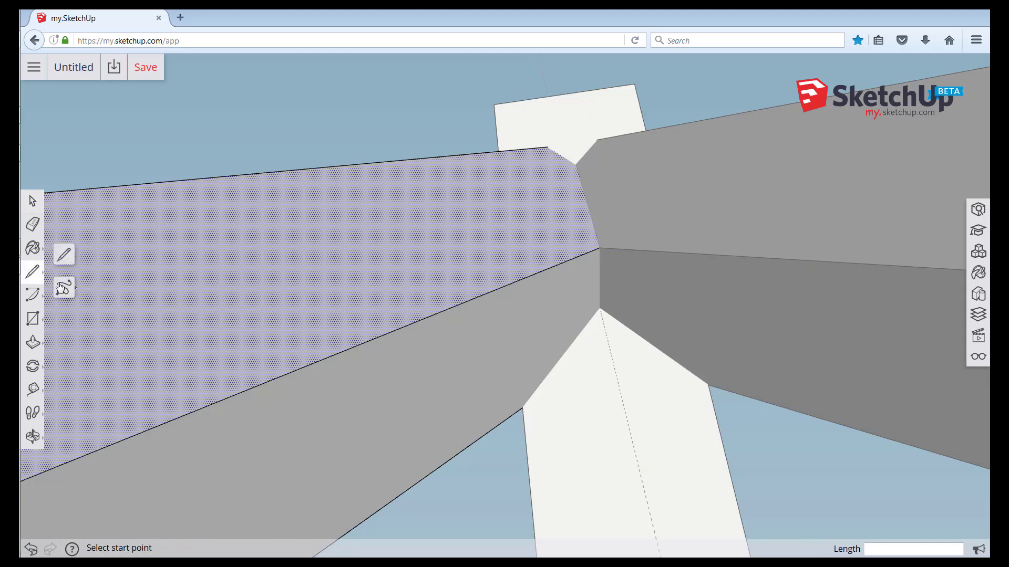
{"action": "middle_click_drag", "start_coordinate": [615, 309], "coordinate": [616, 240]}
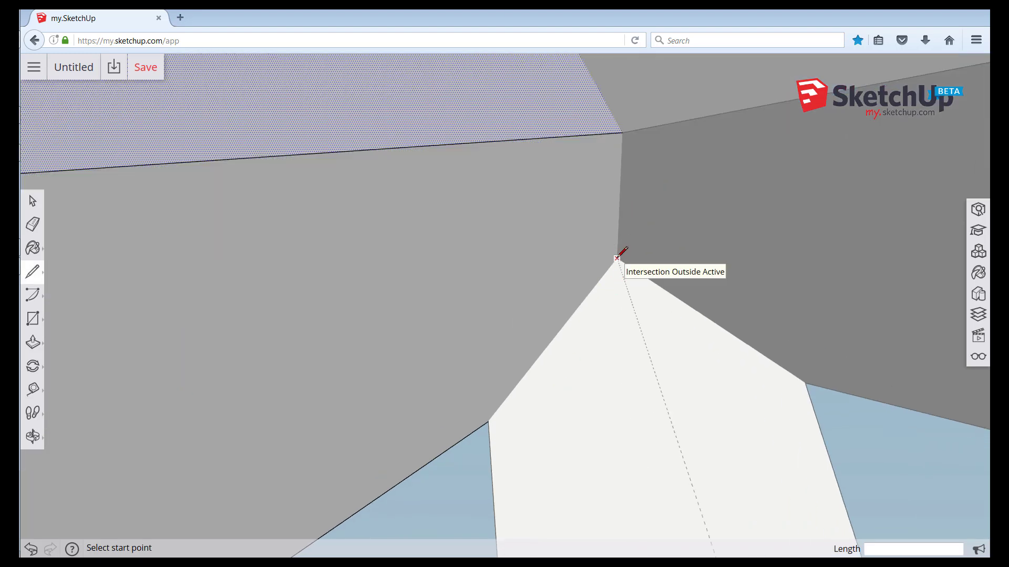
{"action": "left_click", "coordinate": [618, 258]}
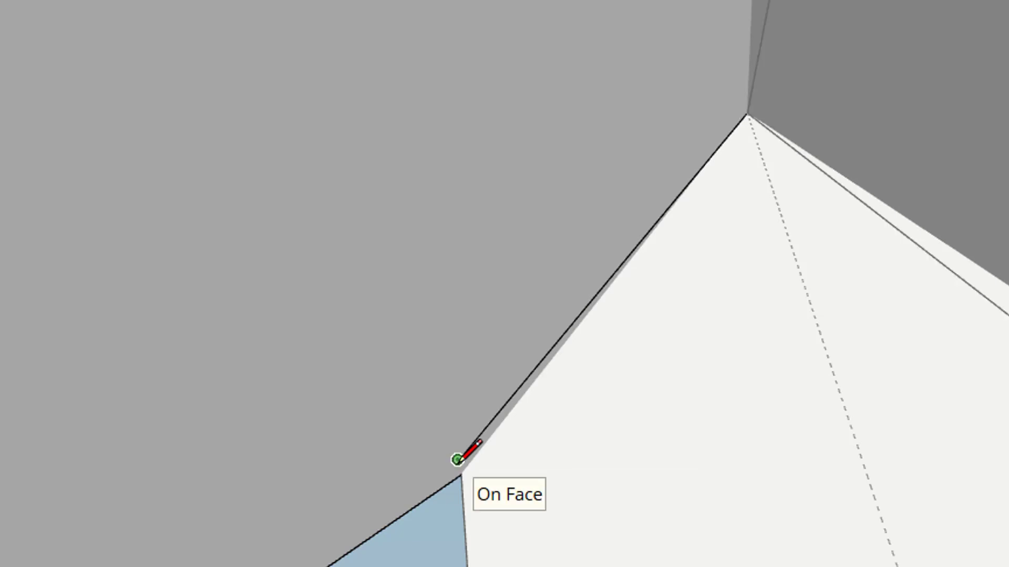
{"action": "left_click", "coordinate": [457, 459]}
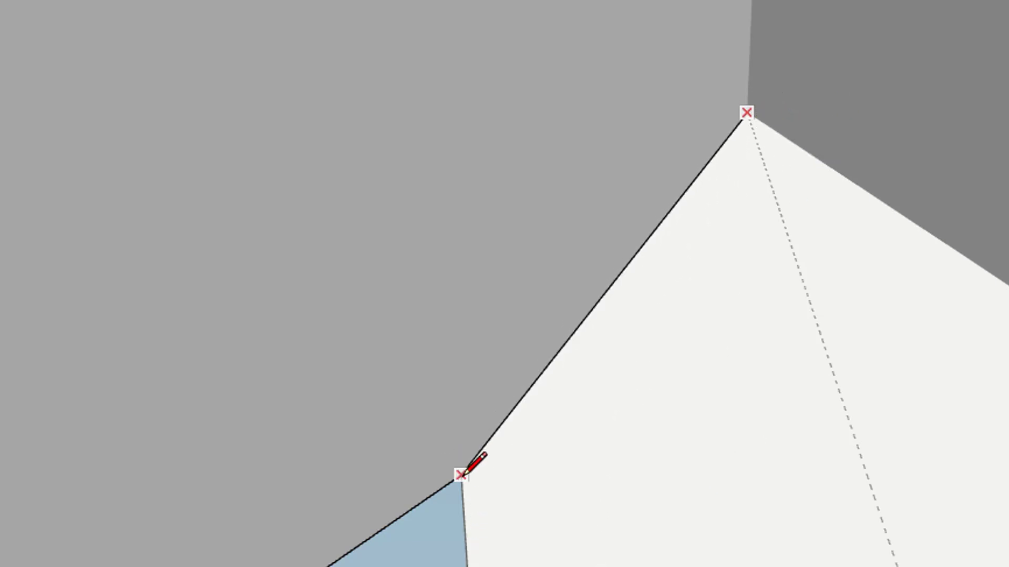
{"action": "left_click", "coordinate": [462, 475]}
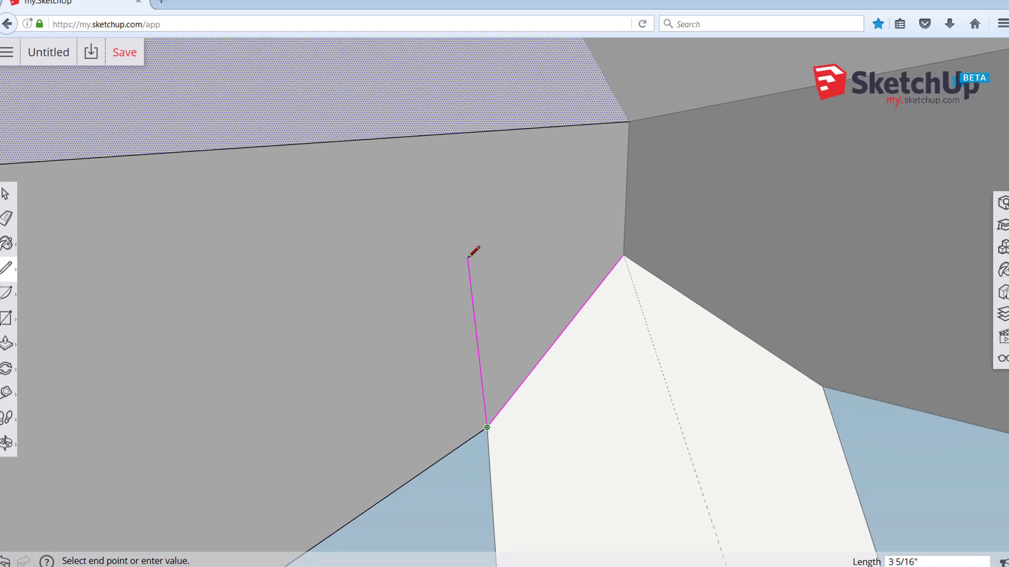
{"action": "key", "text": "Escape"}
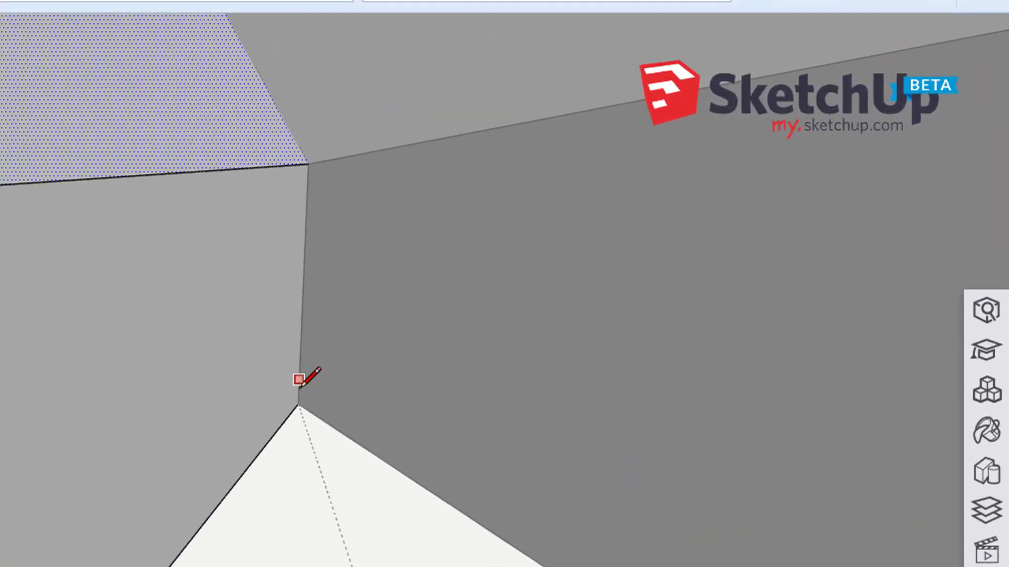
{"action": "left_click", "coordinate": [307, 163]}
{"action": "key", "text": "space"}
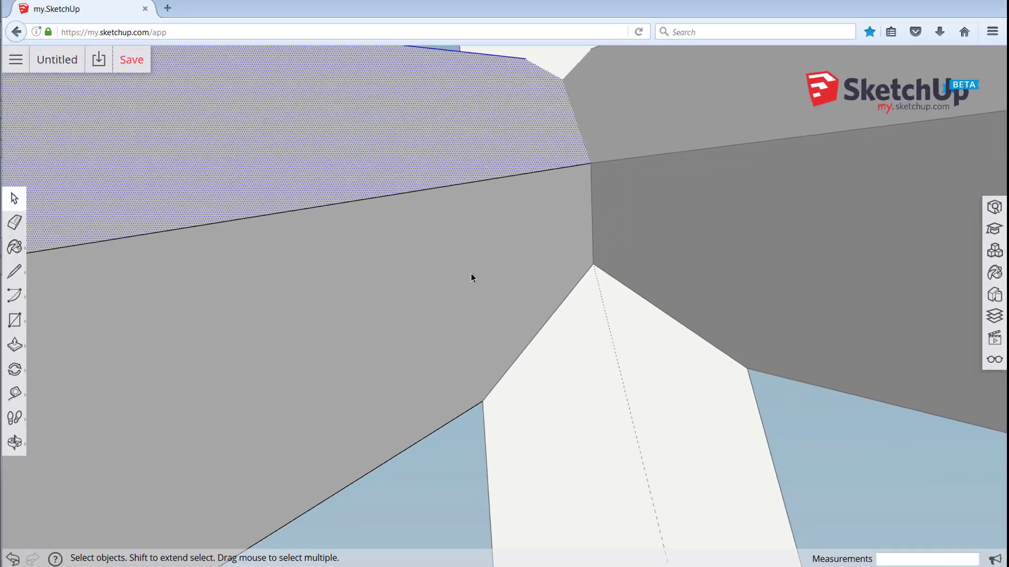
Orbit out until the whole three-post teepee is in view
{"action": "mouse_move", "coordinate": [470, 270]}
{"action": "middle_mouse_down"}
{"action": "mouse_move", "coordinate": [470, 211]}
{"action": "mouse_move", "coordinate": [372, 215]}
{"action": "middle_mouse_up"}
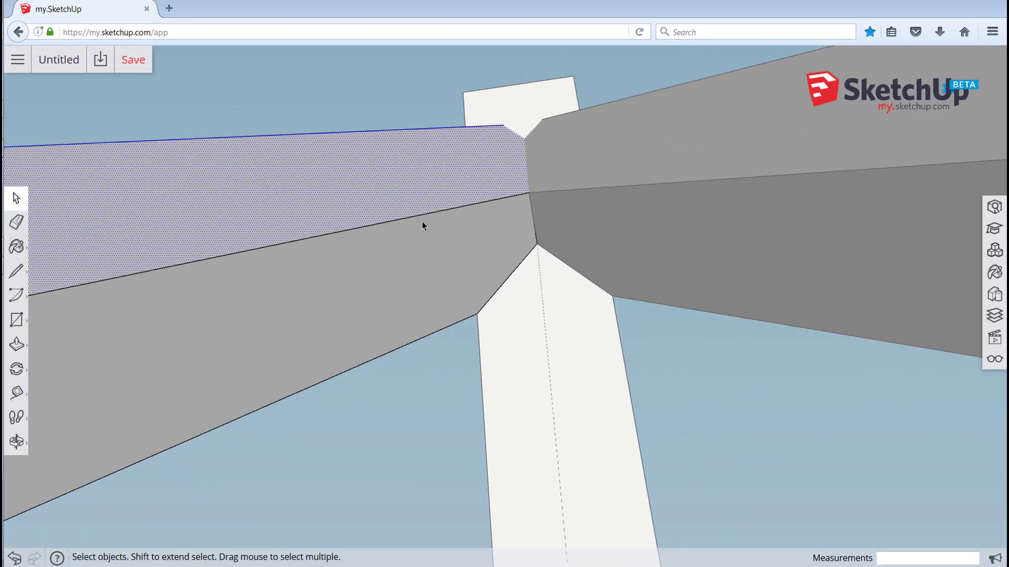
{"action": "middle_click_drag", "start_coordinate": [424, 127], "coordinate": [404, 407]}
{"action": "middle_click_drag", "start_coordinate": [271, 225], "coordinate": [543, 475]}
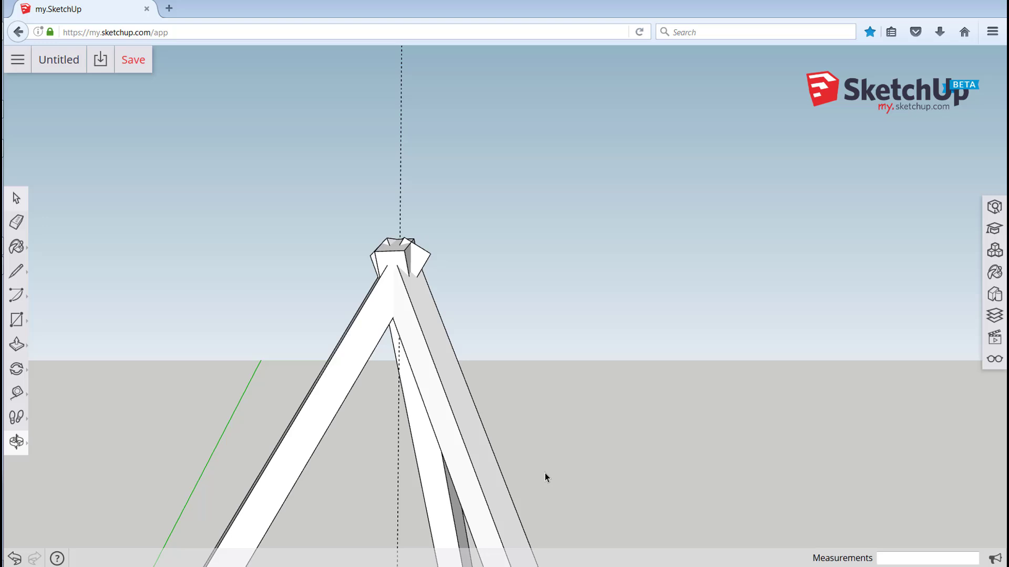
Add the right post to the selection and move both posts about 50 aside
{"action": "left_click", "coordinate": [455, 436], "text": "shift"}
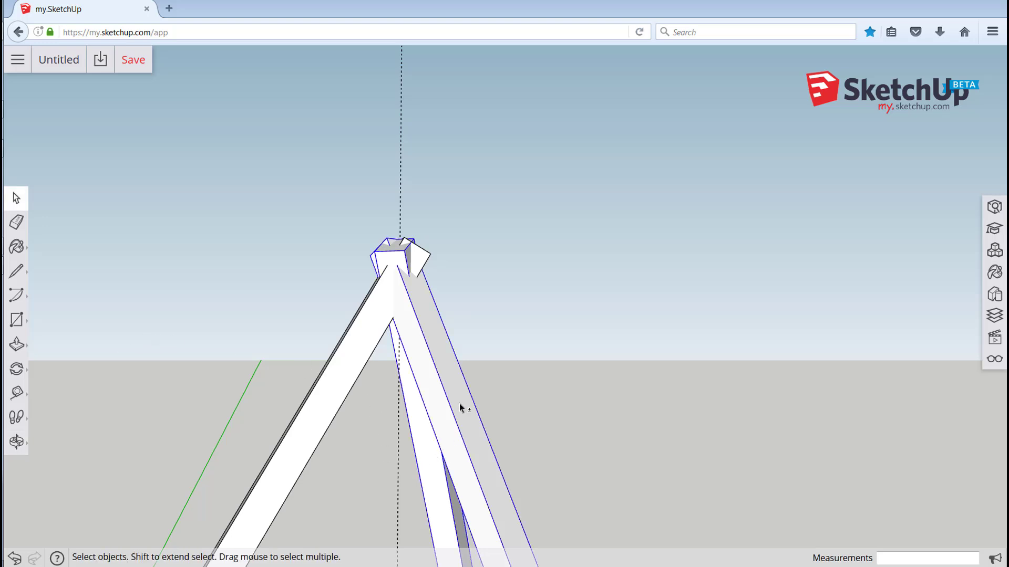
{"action": "left_click", "coordinate": [22, 374]}
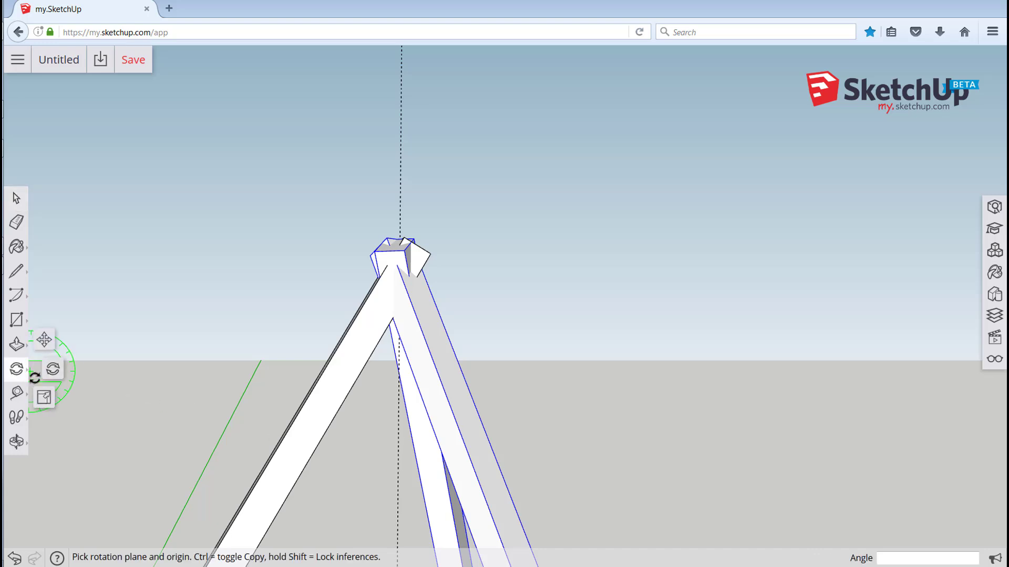
{"action": "left_click", "coordinate": [49, 334]}
{"action": "scroll", "coordinate": [248, 334], "scroll_direction": "down", "scroll_amount": 5}
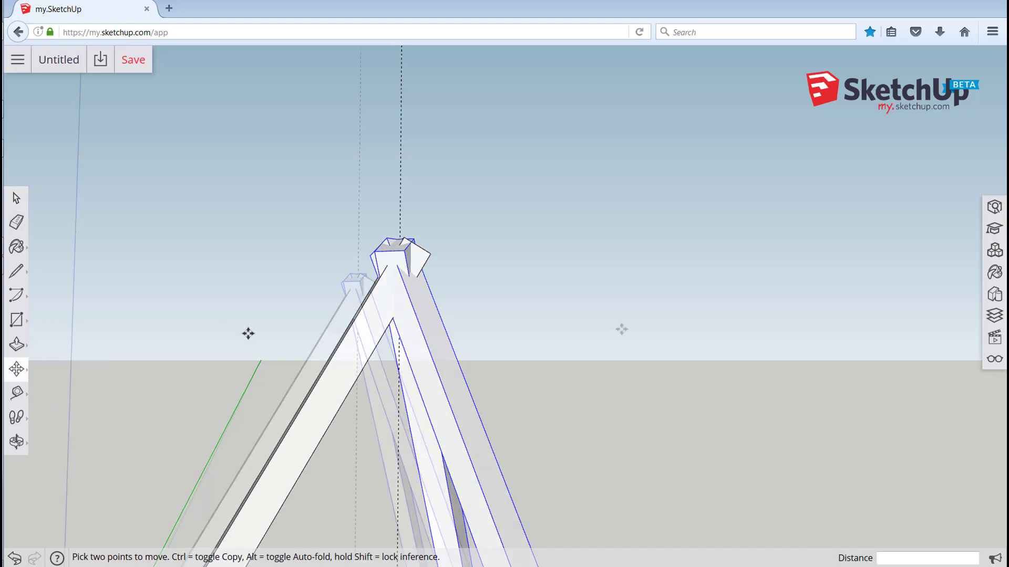
{"action": "middle_click_drag", "start_coordinate": [477, 371], "coordinate": [434, 474]}
{"action": "left_click", "coordinate": [368, 496]}
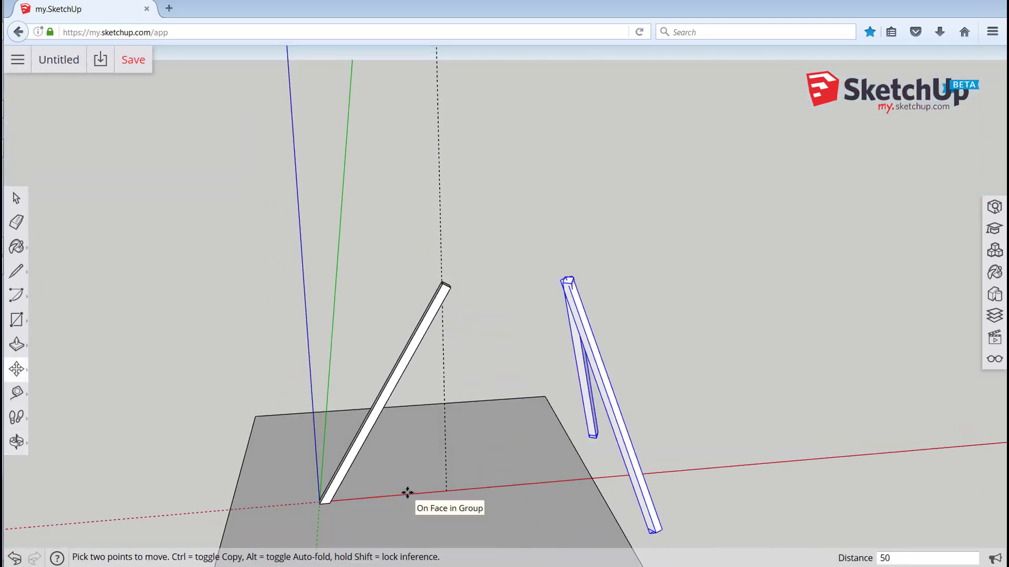
{"action": "key", "text": "space"}
{"action": "scroll", "coordinate": [434, 266], "scroll_direction": "up", "scroll_amount": 3}
{"action": "middle_click_drag", "start_coordinate": [434, 267], "coordinate": [503, 305]}
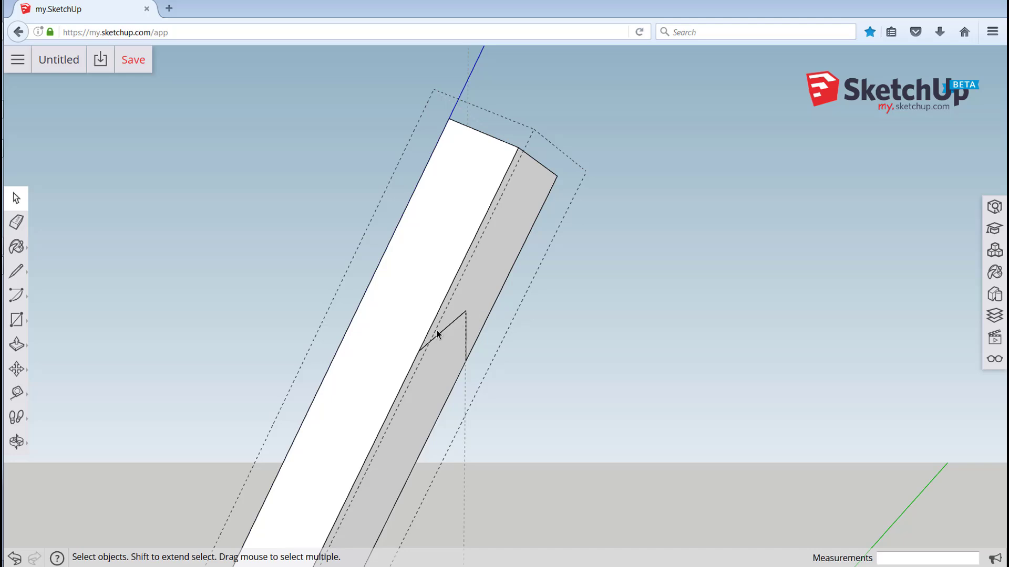
Tape-measure the lone post from its blue-axis edge to the triangular notch's edge
{"action": "middle_click_drag", "start_coordinate": [409, 297], "coordinate": [236, 185]}
{"action": "key", "text": "o"}
{"action": "left_click_drag", "start_coordinate": [236, 184], "coordinate": [247, 97]}
{"action": "key", "text": "space"}
{"action": "middle_click_drag", "start_coordinate": [247, 97], "coordinate": [344, 139]}
{"action": "scroll", "coordinate": [383, 124], "scroll_direction": "up", "scroll_amount": 5}
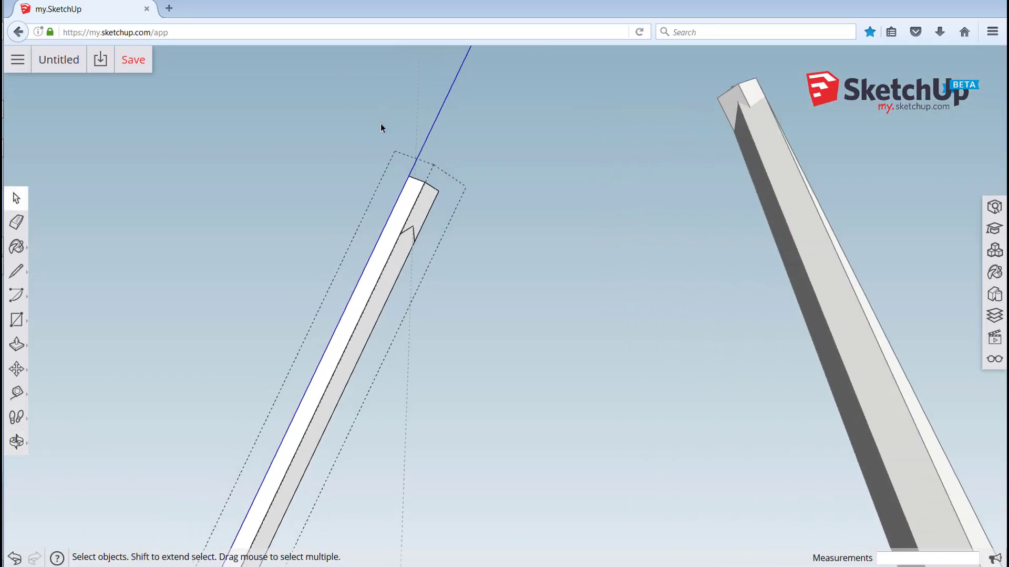
{"action": "left_click", "coordinate": [18, 395]}
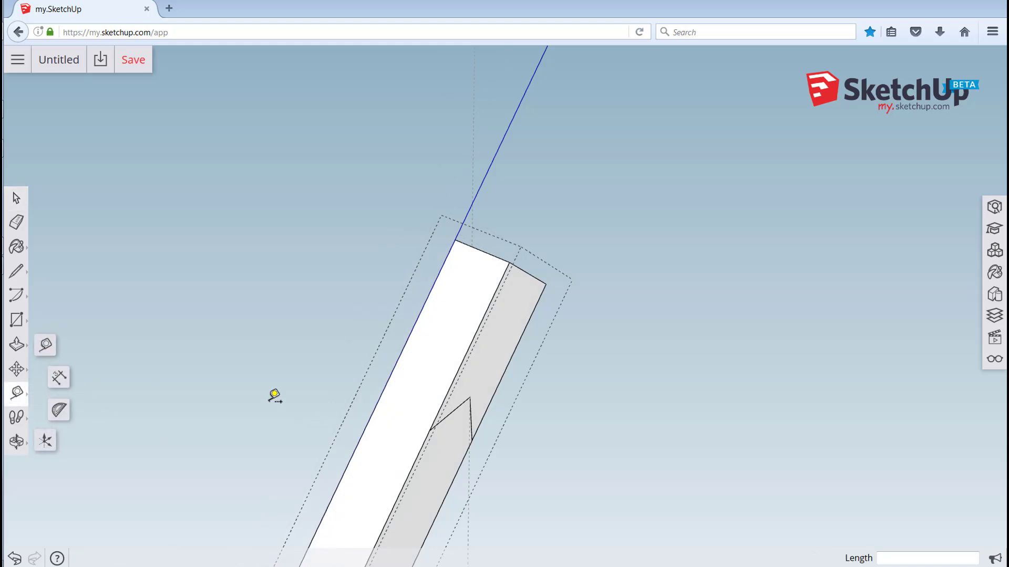
{"action": "left_click", "coordinate": [472, 176]}
{"action": "scroll", "coordinate": [446, 457], "scroll_direction": "up", "scroll_amount": 2}
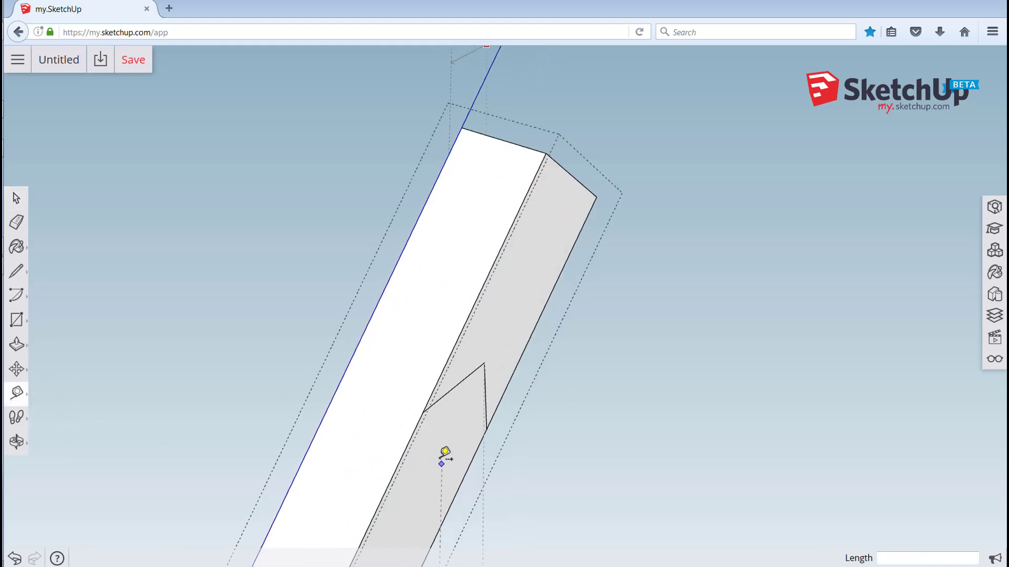
{"action": "scroll", "coordinate": [445, 451], "scroll_direction": "up", "scroll_amount": 2}
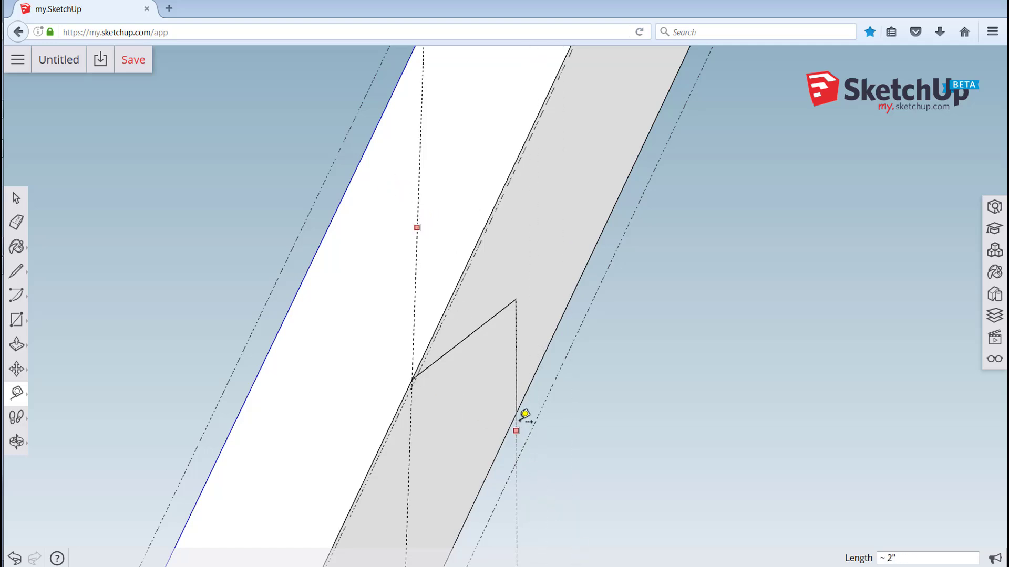
{"action": "left_click", "coordinate": [520, 402]}
{"action": "key", "text": "space"}
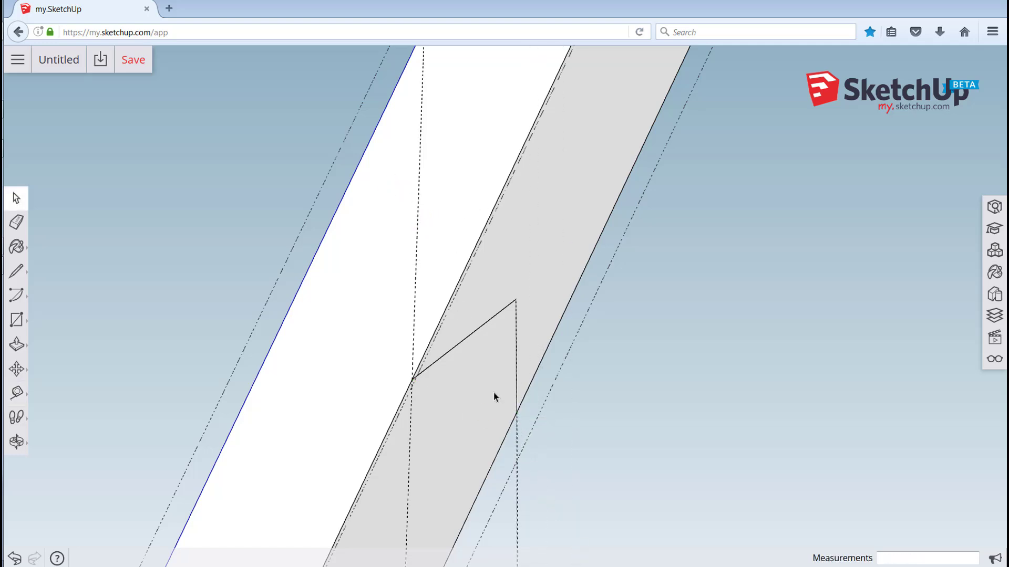
Draw a line from the notch's corner up to the post's top edge
{"action": "left_click", "coordinate": [16, 272]}
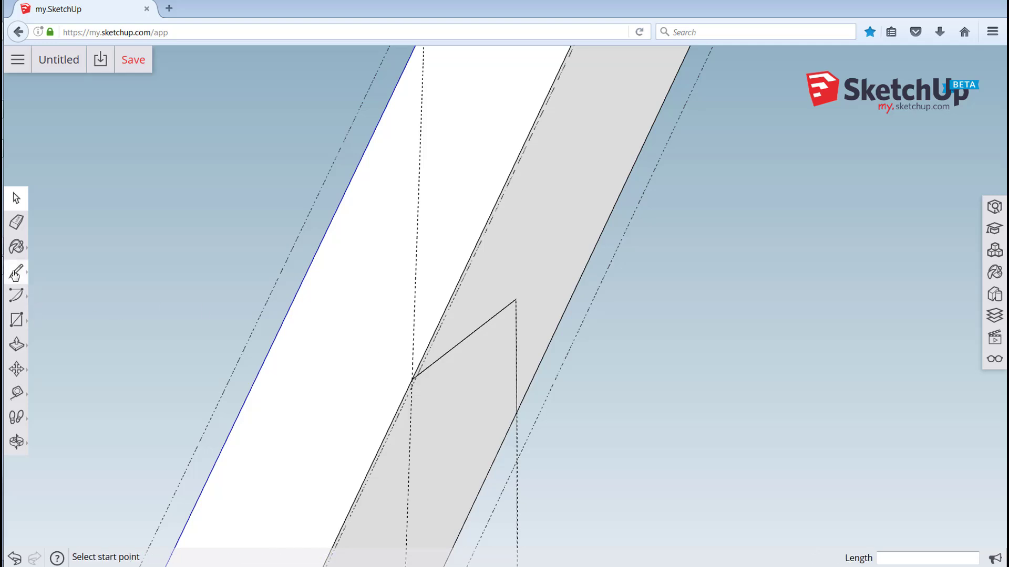
{"action": "scroll", "coordinate": [473, 456], "scroll_direction": "down", "scroll_amount": 3}
{"action": "left_click", "coordinate": [423, 399]}
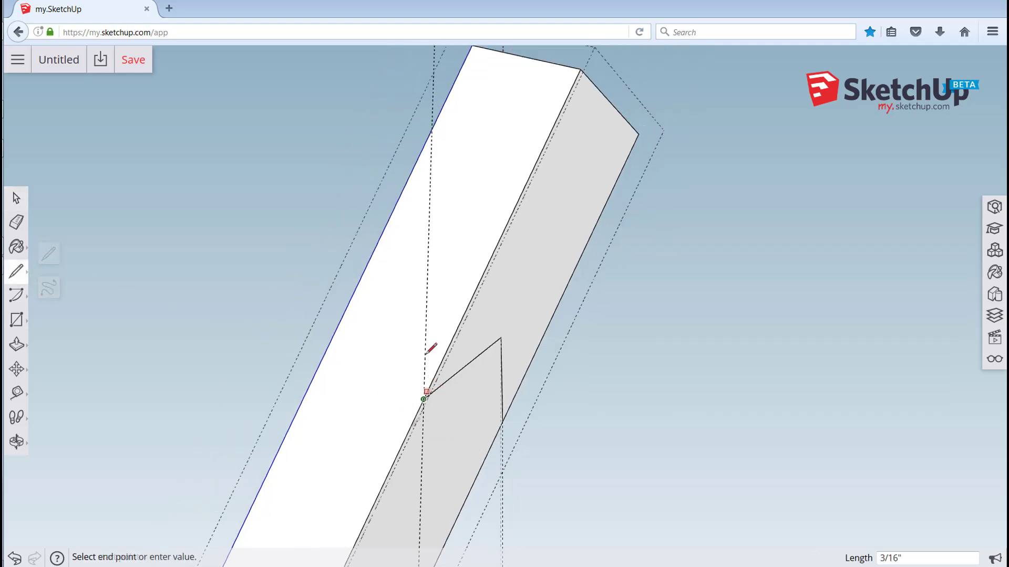
{"action": "left_click", "coordinate": [431, 128]}
On the adjacent face, draw a line from the notch endpoint to the intersection above
{"action": "mouse_move", "coordinate": [541, 513]}
{"action": "middle_mouse_down"}
{"action": "mouse_move", "coordinate": [590, 394]}
{"action": "mouse_move", "coordinate": [538, 433]}
{"action": "mouse_move", "coordinate": [256, 452]}
{"action": "middle_mouse_up"}
{"action": "mouse_move", "coordinate": [676, 342]}
{"action": "middle_mouse_down"}
{"action": "mouse_move", "coordinate": [547, 389]}
{"action": "mouse_move", "coordinate": [466, 383]}
{"action": "middle_mouse_up"}
{"action": "left_click", "coordinate": [604, 418]}
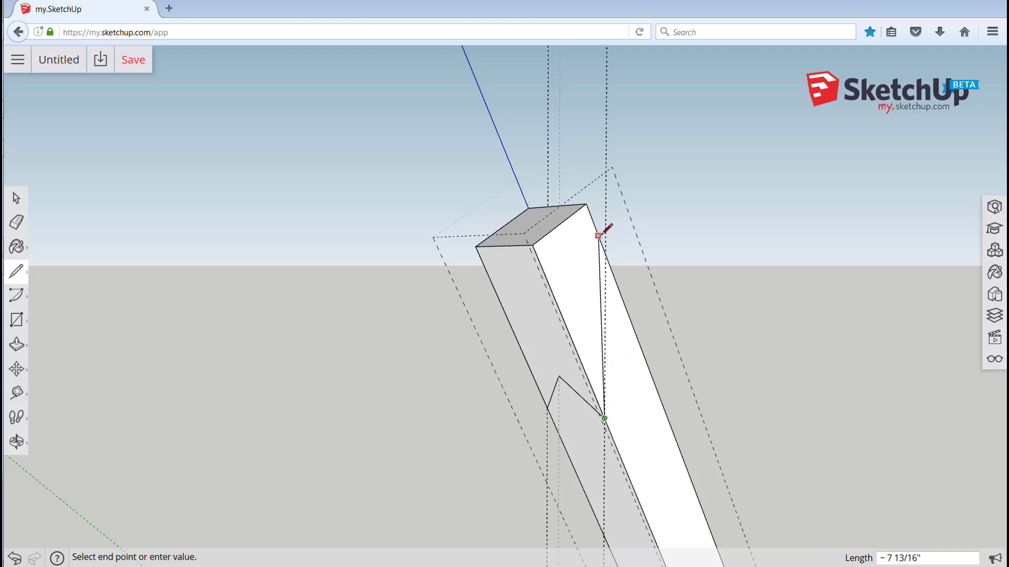
{"action": "left_click", "coordinate": [606, 253]}
Start a third line at the marked endpoint, cancel it, and orbit to view the frame
{"action": "scroll", "coordinate": [570, 444], "scroll_direction": "down", "scroll_amount": 2}
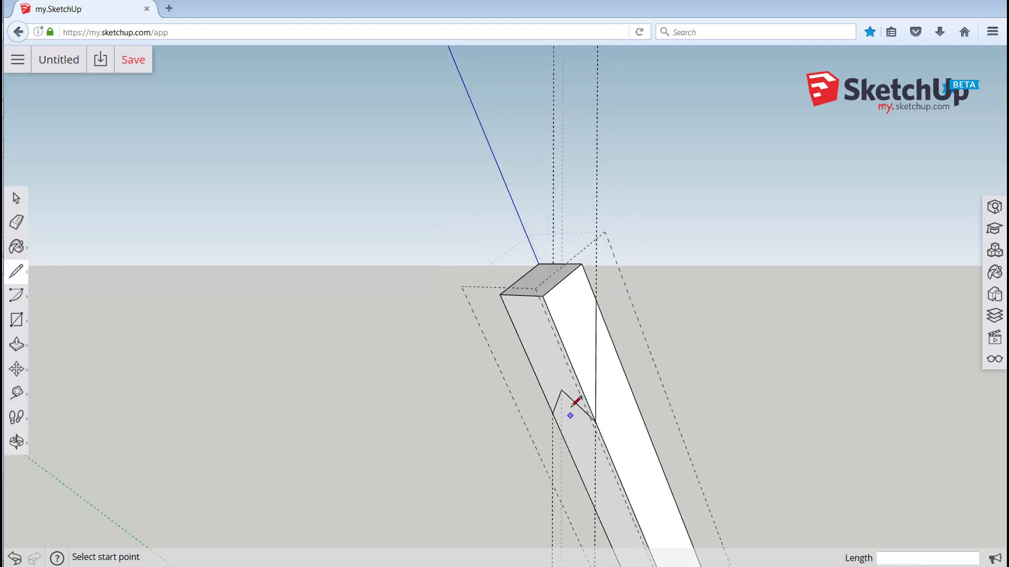
{"action": "middle_click_drag", "start_coordinate": [546, 411], "coordinate": [632, 337]}
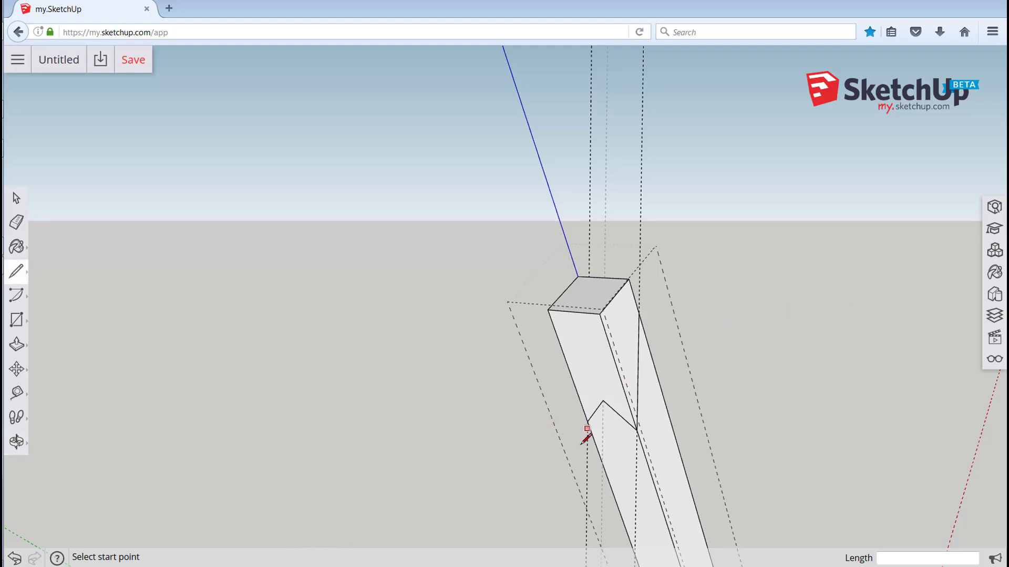
{"action": "left_click", "coordinate": [602, 400]}
{"action": "mouse_move", "coordinate": [680, 338]}
{"action": "middle_mouse_down"}
{"action": "mouse_move", "coordinate": [104, 455]}
{"action": "mouse_move", "coordinate": [57, 392]}
{"action": "middle_mouse_up"}
{"action": "scroll", "coordinate": [311, 299], "scroll_direction": "up", "scroll_amount": 8}
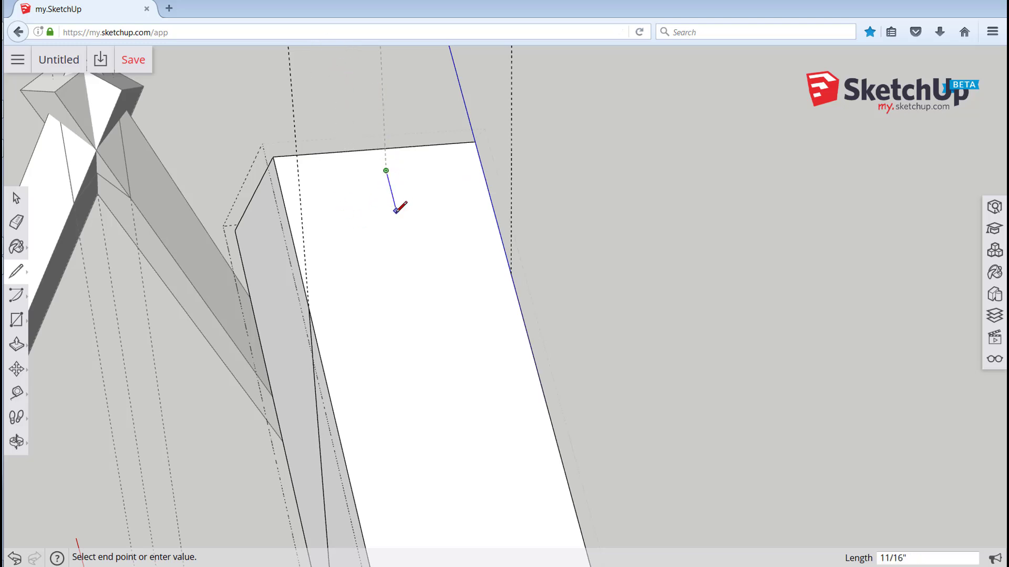
{"action": "key", "text": "space"}
{"action": "scroll", "coordinate": [410, 218], "scroll_direction": "down", "scroll_amount": 3}
{"action": "scroll", "coordinate": [347, 433], "scroll_direction": "down", "scroll_amount": 2}
{"action": "middle_click_drag", "start_coordinate": [347, 433], "coordinate": [374, 424]}
{"action": "scroll", "coordinate": [315, 400], "scroll_direction": "down", "scroll_amount": 3}
{"action": "scroll", "coordinate": [477, 398], "scroll_direction": "down", "scroll_amount": 2}
{"action": "middle_click_drag", "start_coordinate": [477, 399], "coordinate": [492, 361]}
{"action": "scroll", "coordinate": [746, 358], "scroll_direction": "up", "scroll_amount": 5}
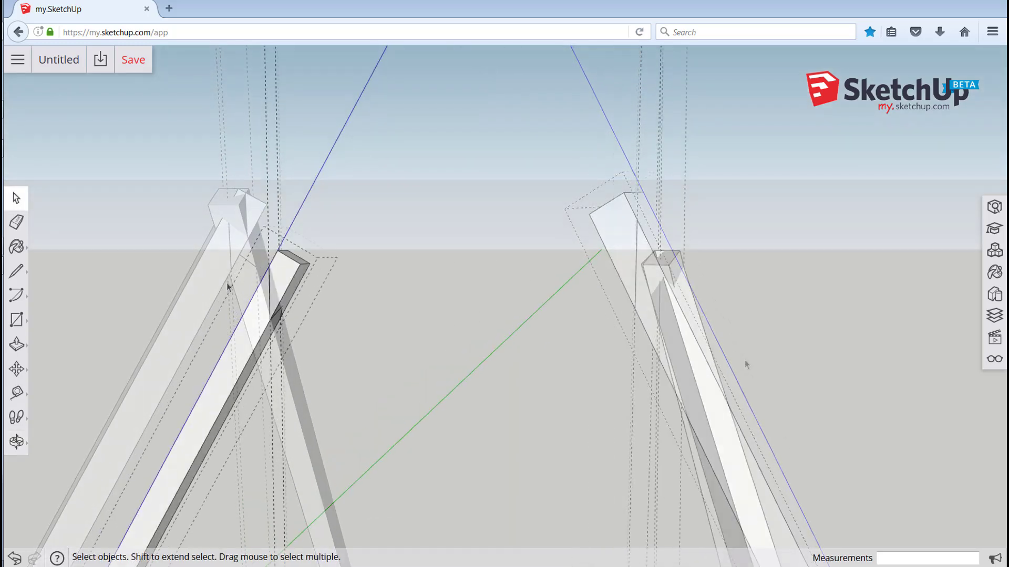
{"action": "scroll", "coordinate": [425, 483], "scroll_direction": "up", "scroll_amount": 8}
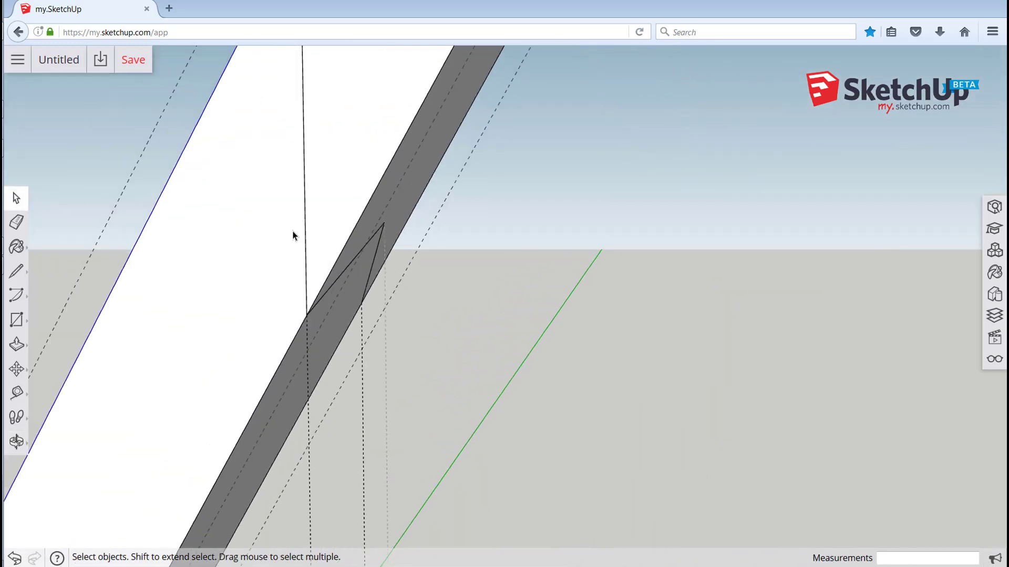
Select the small triangle's edges and copy them up to the post's top end
{"action": "left_click_drag", "start_coordinate": [291, 206], "coordinate": [407, 376]}
{"action": "left_click_drag", "start_coordinate": [278, 201], "coordinate": [407, 374]}
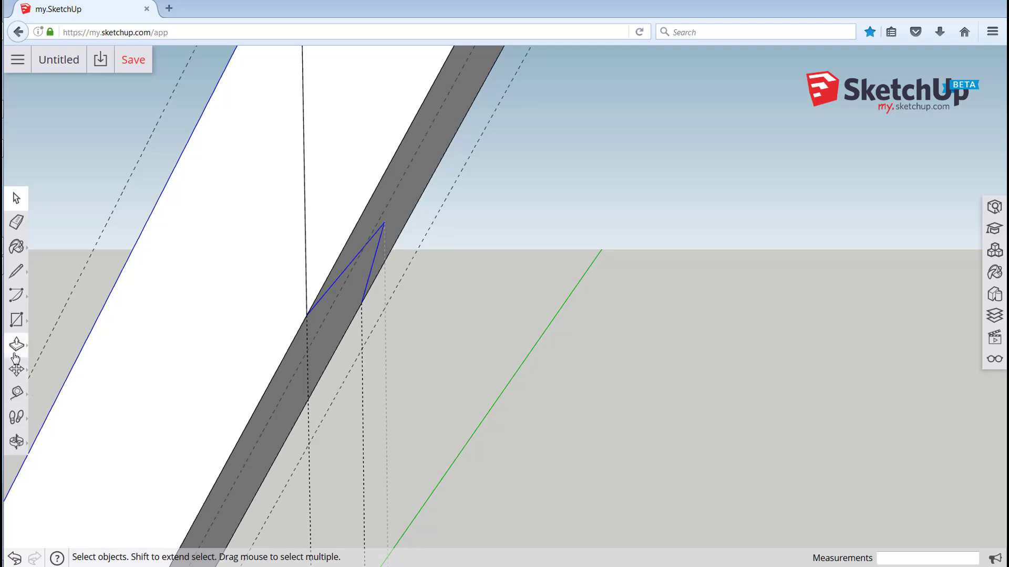
{"action": "left_click", "coordinate": [16, 369]}
{"action": "left_click", "coordinate": [303, 397]}
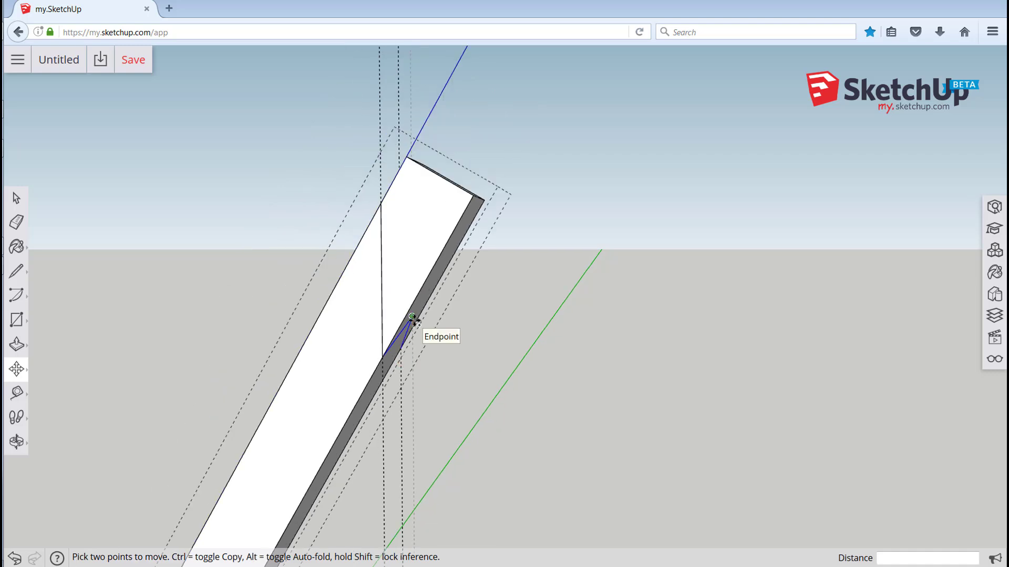
{"action": "left_click", "coordinate": [412, 316]}
{"action": "key", "text": "ctrl"}
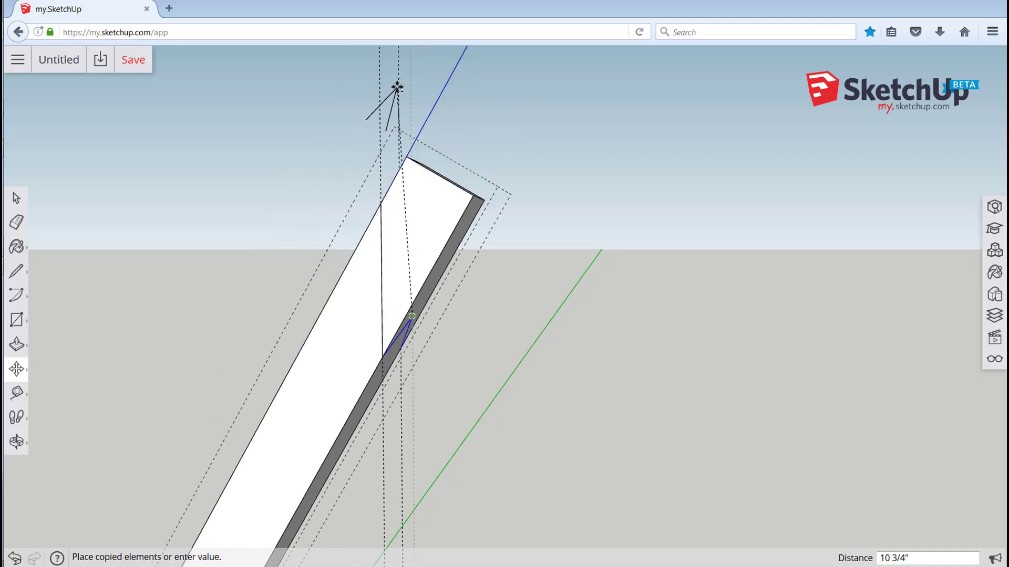
{"action": "left_click", "coordinate": [389, 133]}
{"action": "key", "text": "o"}
{"action": "left_click_drag", "start_coordinate": [255, 224], "coordinate": [560, 366]}
{"action": "key", "text": "m"}
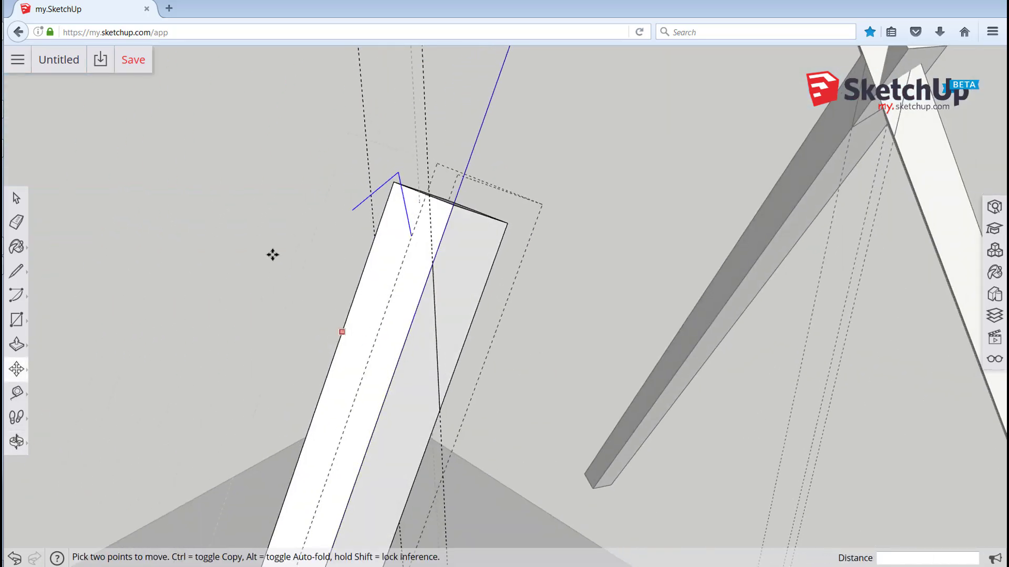
{"action": "scroll", "coordinate": [264, 249], "scroll_direction": "up", "scroll_amount": 3}
{"action": "left_click", "coordinate": [601, 233]}
{"action": "middle_click_drag", "start_coordinate": [644, 296], "coordinate": [603, 273]}
Delete the four-sided face at the post's top to open its end
{"action": "key", "text": "space"}
{"action": "left_click", "coordinate": [601, 269]}
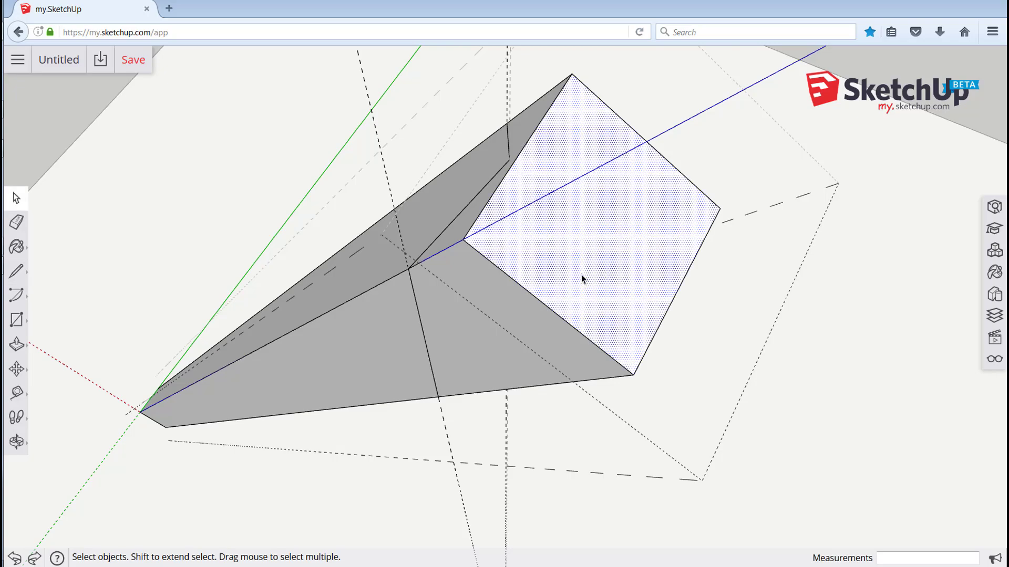
{"action": "key", "text": "Delete"}
{"action": "middle_click_drag", "start_coordinate": [688, 242], "coordinate": [528, 146]}
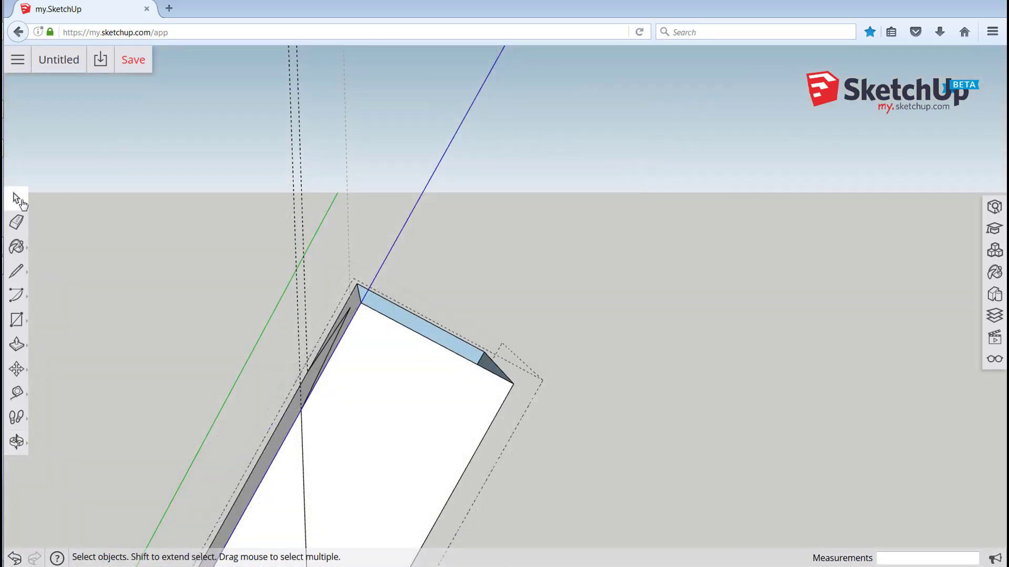
{"action": "left_click", "coordinate": [16, 223]}
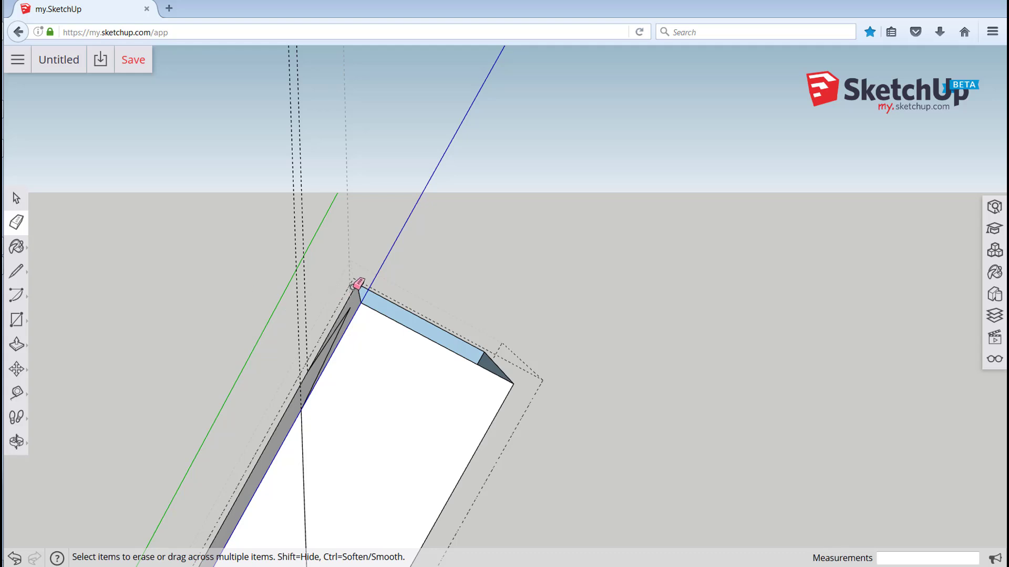
{"action": "left_click", "coordinate": [372, 290]}
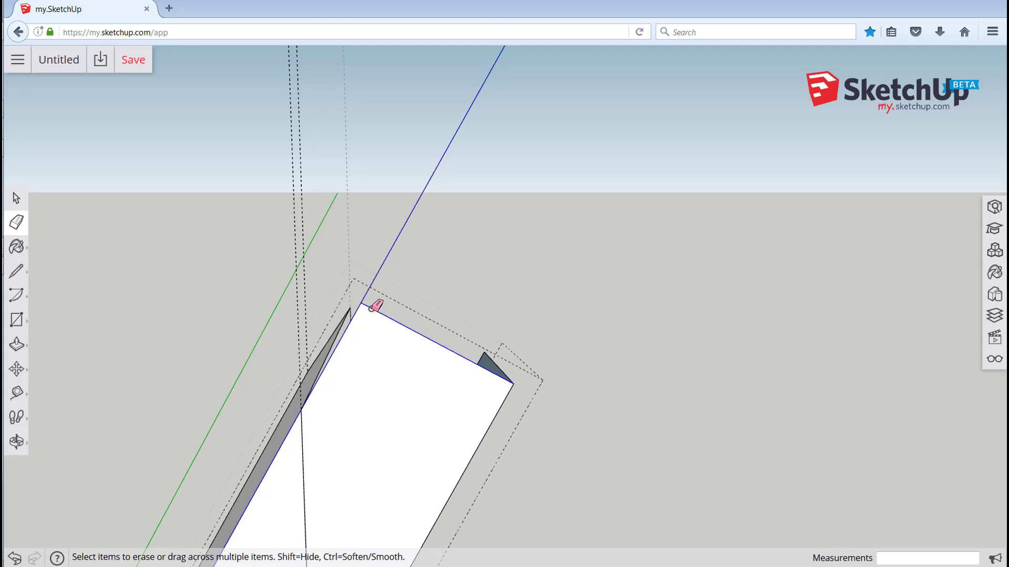
{"action": "left_click", "coordinate": [372, 308]}
{"action": "left_click", "coordinate": [511, 387]}
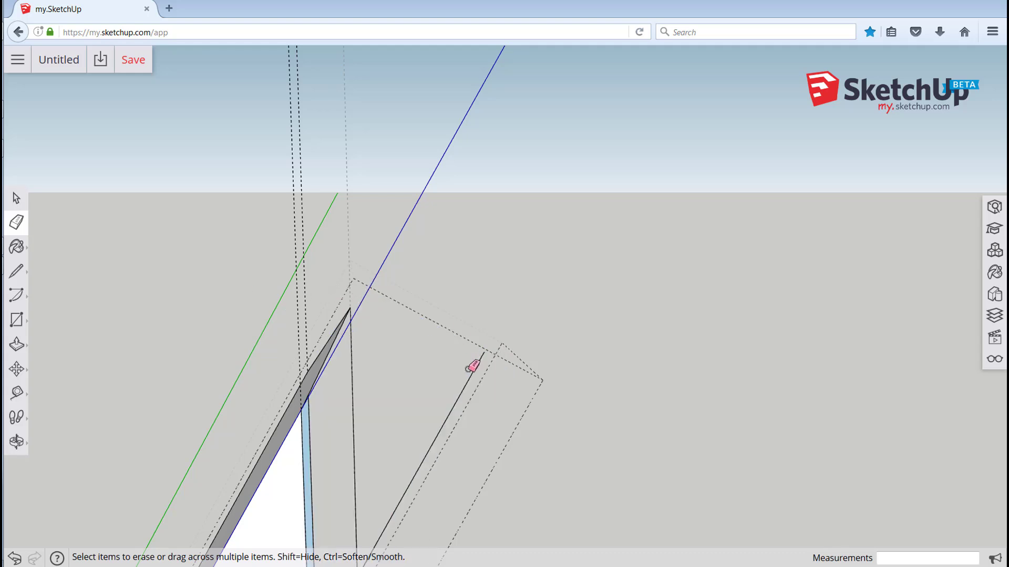
{"action": "mouse_move", "coordinate": [471, 403]}
{"action": "middle_mouse_down"}
{"action": "mouse_move", "coordinate": [450, 394]}
{"action": "mouse_move", "coordinate": [292, 527]}
{"action": "mouse_move", "coordinate": [187, 529]}
{"action": "middle_mouse_up"}
{"action": "left_click", "coordinate": [16, 271]}
{"action": "scroll", "coordinate": [372, 441], "scroll_direction": "up", "scroll_amount": 5}
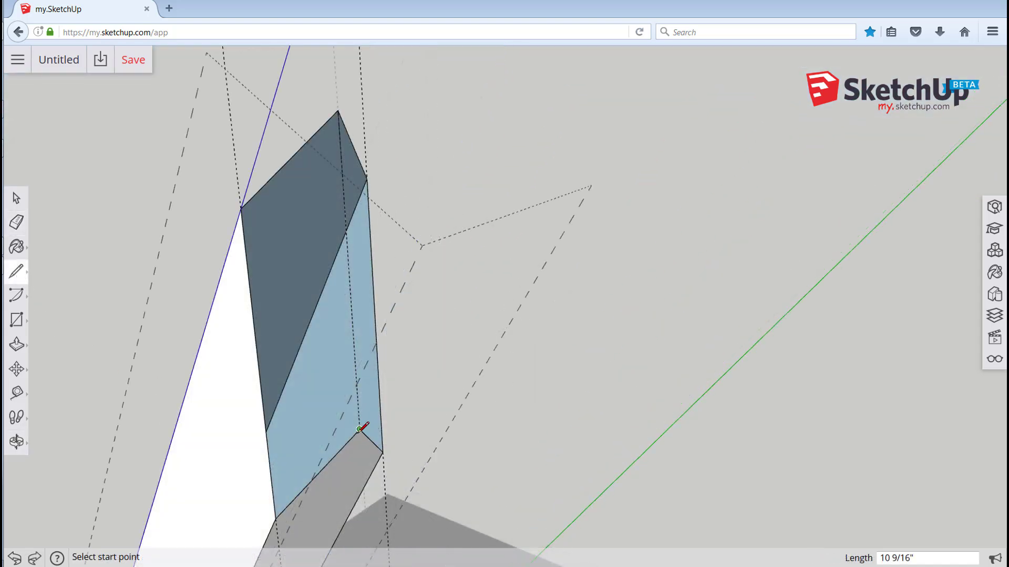
{"action": "left_click", "coordinate": [360, 429]}
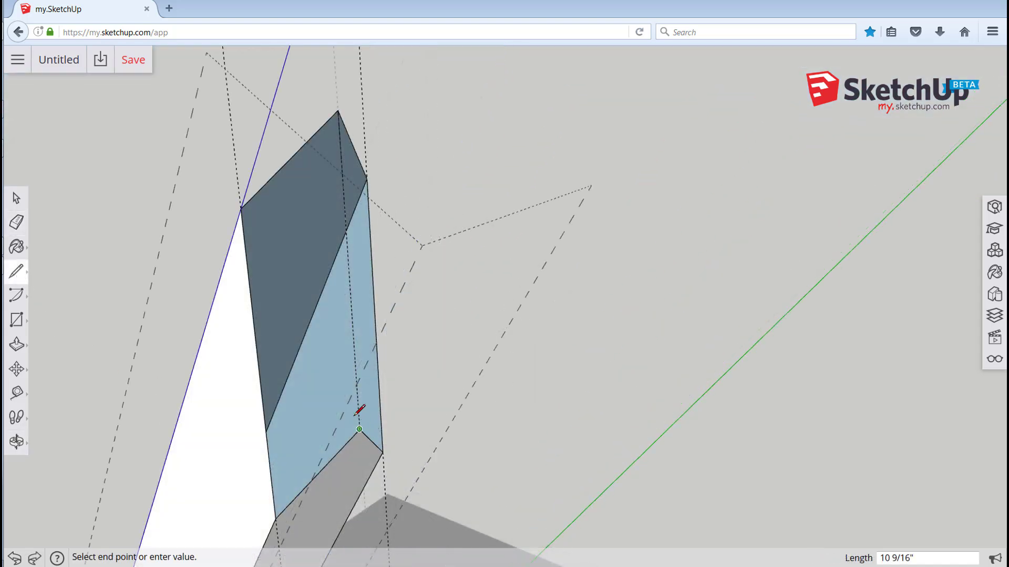
{"action": "left_click", "coordinate": [337, 110]}
{"action": "key", "text": "space"}
{"action": "middle_click_drag", "start_coordinate": [348, 293], "coordinate": [346, 146]}
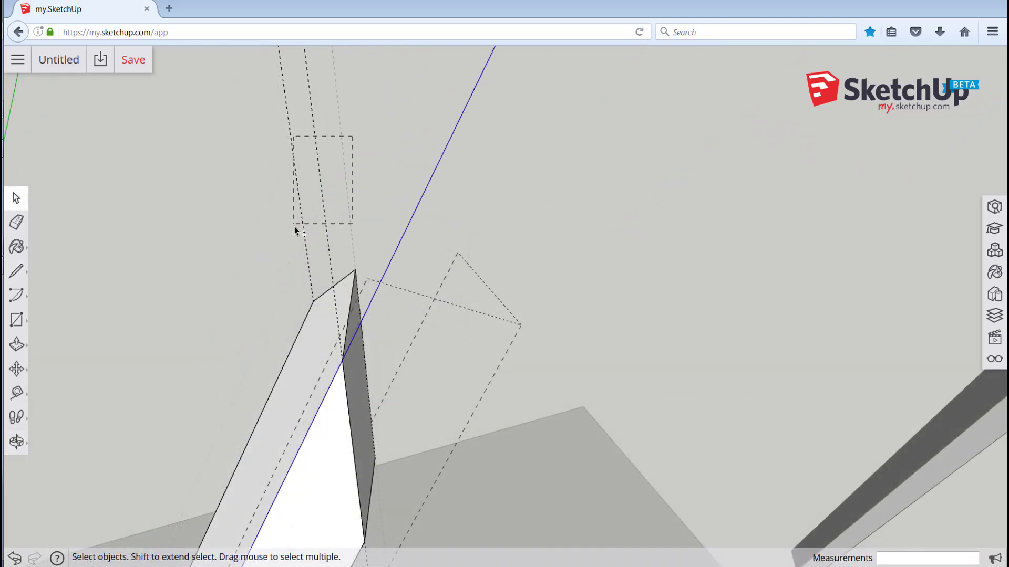
{"action": "scroll", "coordinate": [221, 194], "scroll_direction": "down", "scroll_amount": 4}
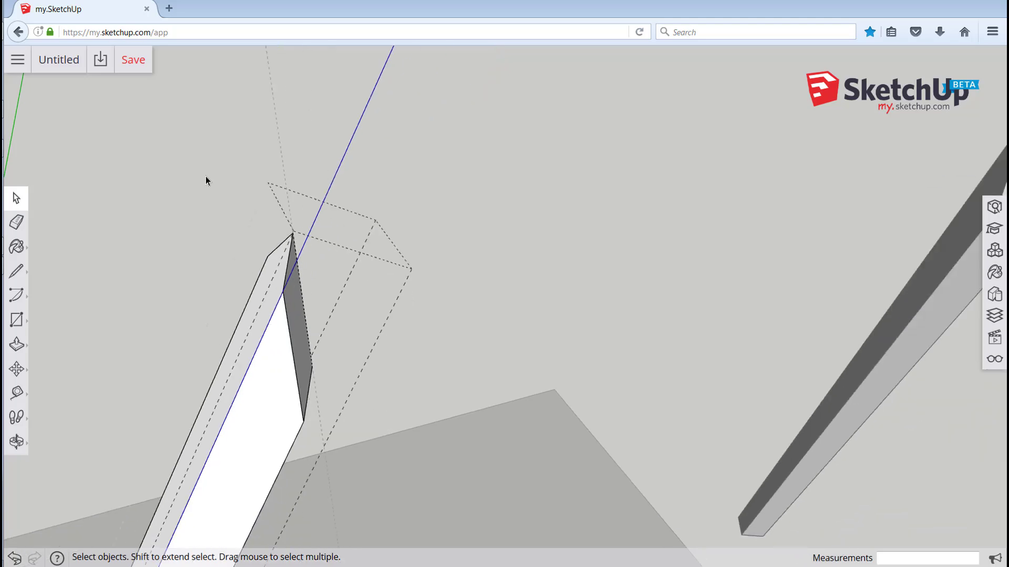
{"action": "middle_click_drag", "start_coordinate": [200, 193], "coordinate": [651, 262]}
Select the leaning post and move it 50 units from a ground-edge point
{"action": "left_click", "coordinate": [711, 273], "text": "shift"}
{"action": "middle_click_drag", "start_coordinate": [668, 330], "coordinate": [578, 334]}
{"action": "left_click", "coordinate": [16, 370]}
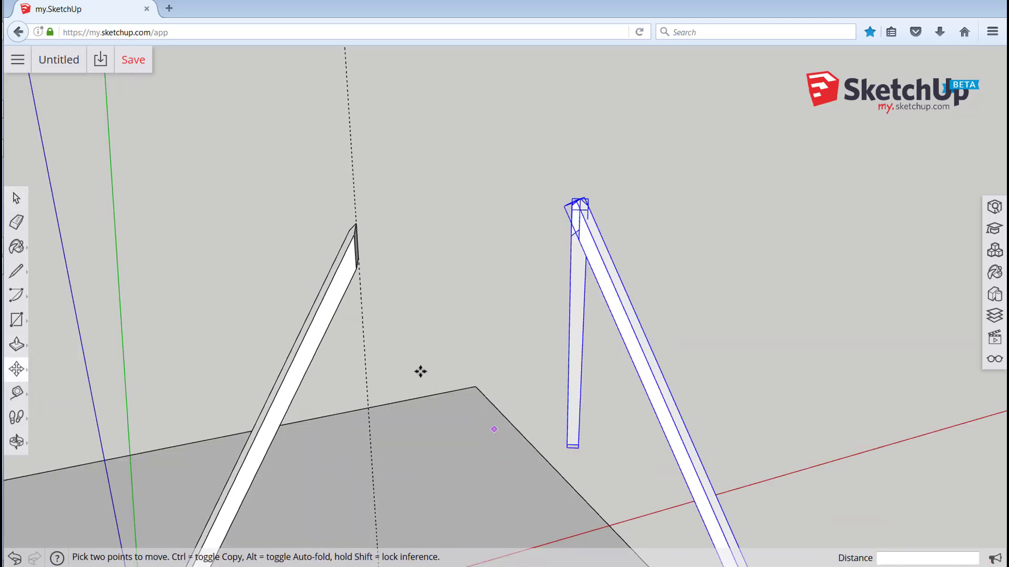
{"action": "left_click", "coordinate": [456, 390]}
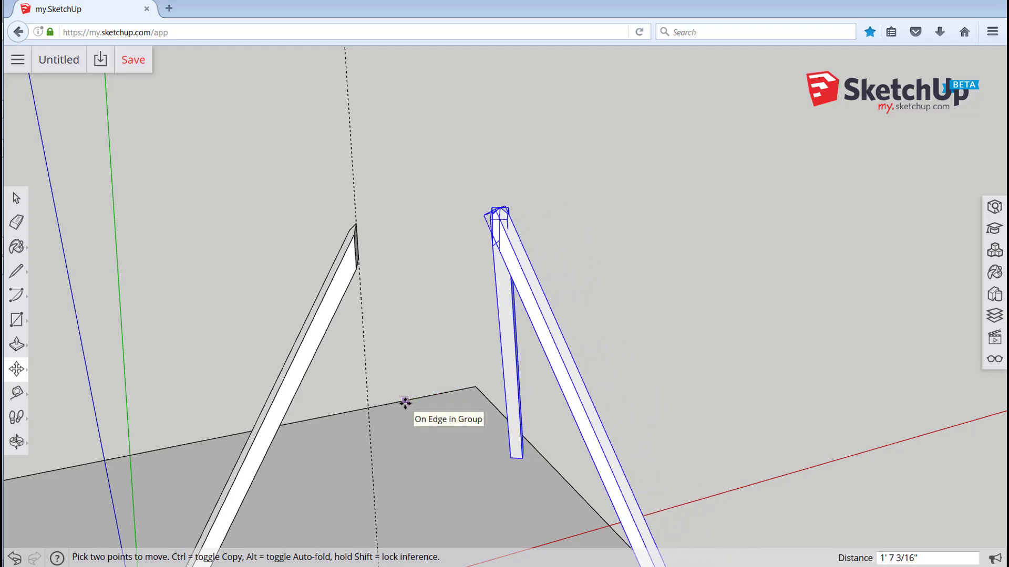
{"action": "type", "text": "50"}
{"action": "key", "text": "Return"}
{"action": "key", "text": "space"}
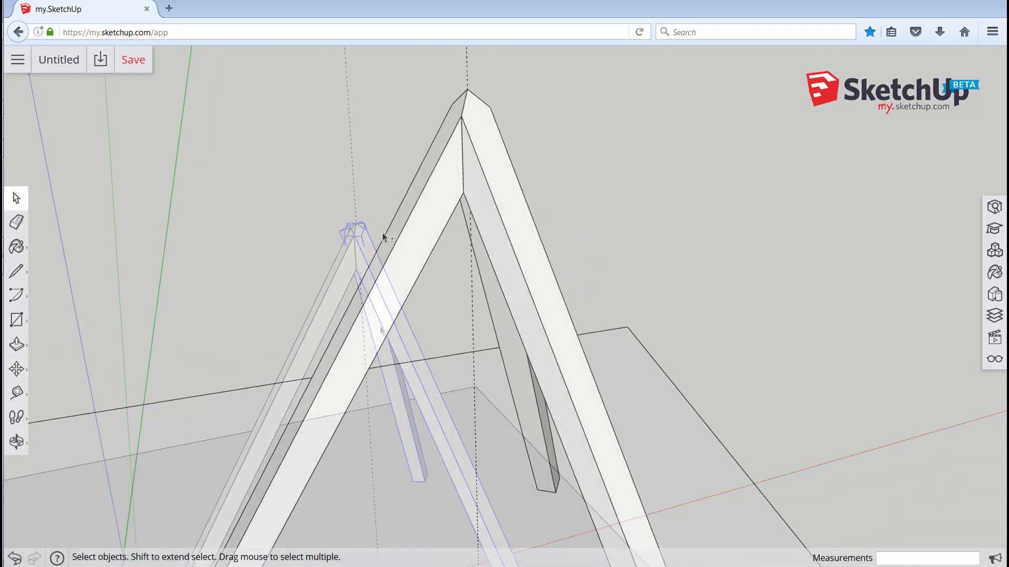
Move the post a further 20 units toward the peak
{"action": "middle_click_drag", "start_coordinate": [419, 247], "coordinate": [452, 149]}
{"action": "scroll", "coordinate": [437, 189], "scroll_direction": "up", "scroll_amount": 2}
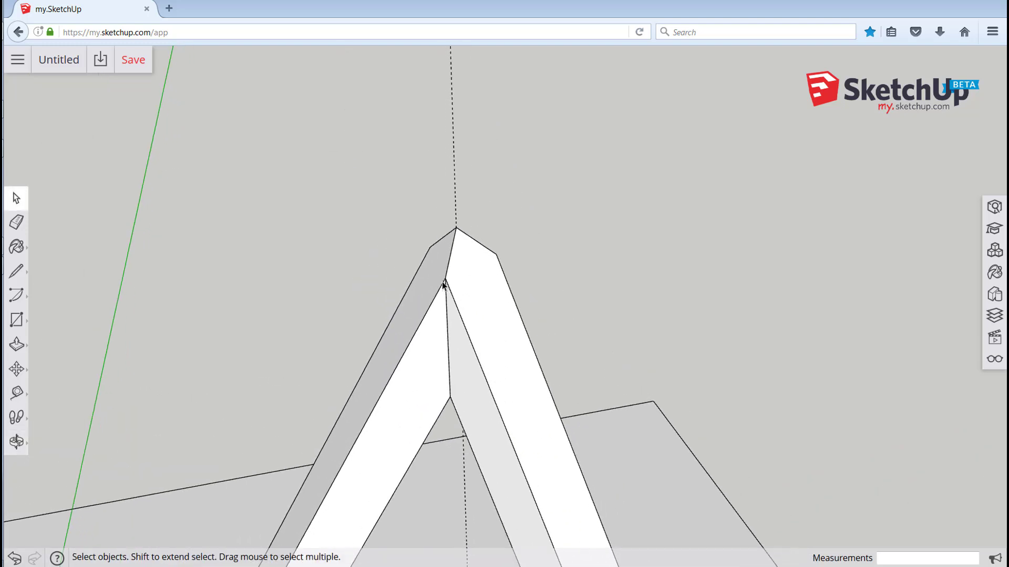
{"action": "scroll", "coordinate": [445, 294], "scroll_direction": "up", "scroll_amount": 5}
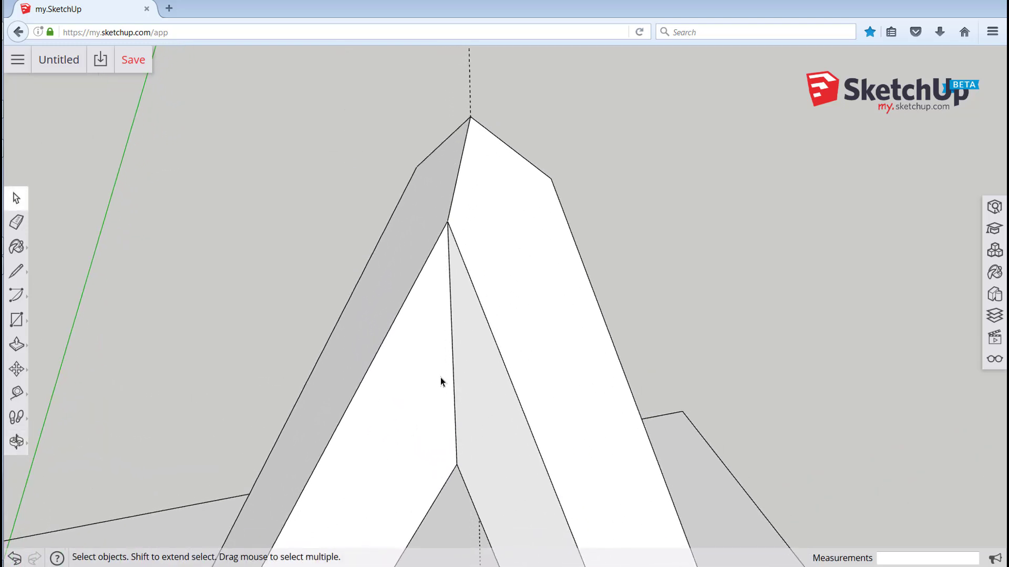
{"action": "scroll", "coordinate": [440, 374], "scroll_direction": "down", "scroll_amount": 6}
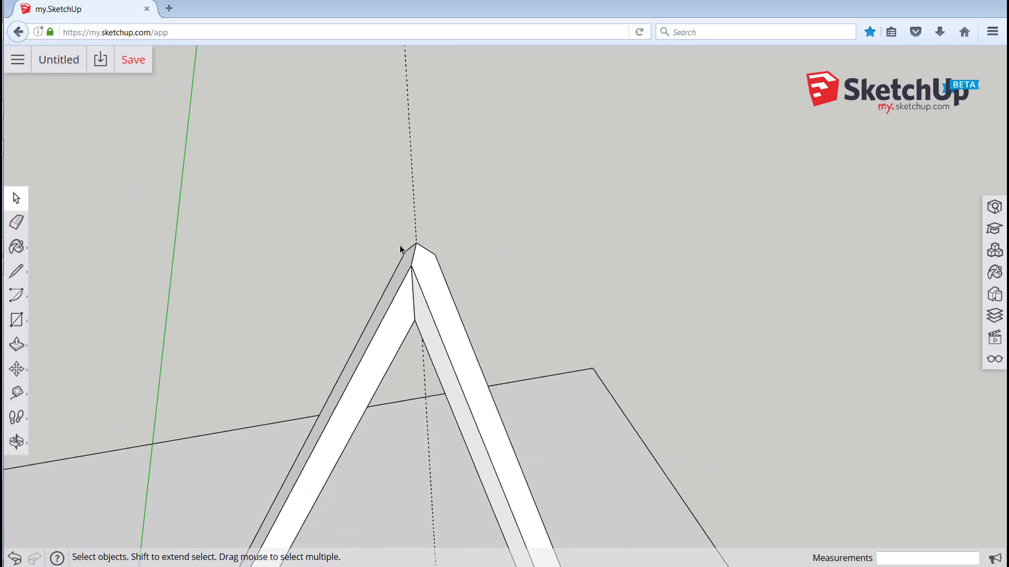
{"action": "middle_click_drag", "start_coordinate": [375, 290], "coordinate": [419, 409]}
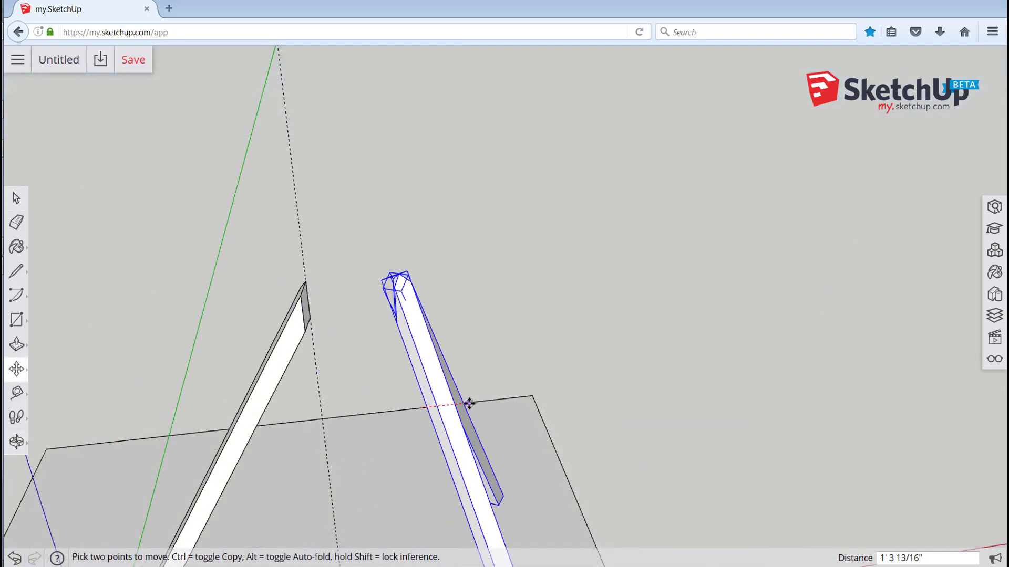
{"action": "left_click", "coordinate": [469, 403]}
{"action": "type", "text": "20"}
{"action": "key", "text": "Return"}
{"action": "key", "text": "space"}
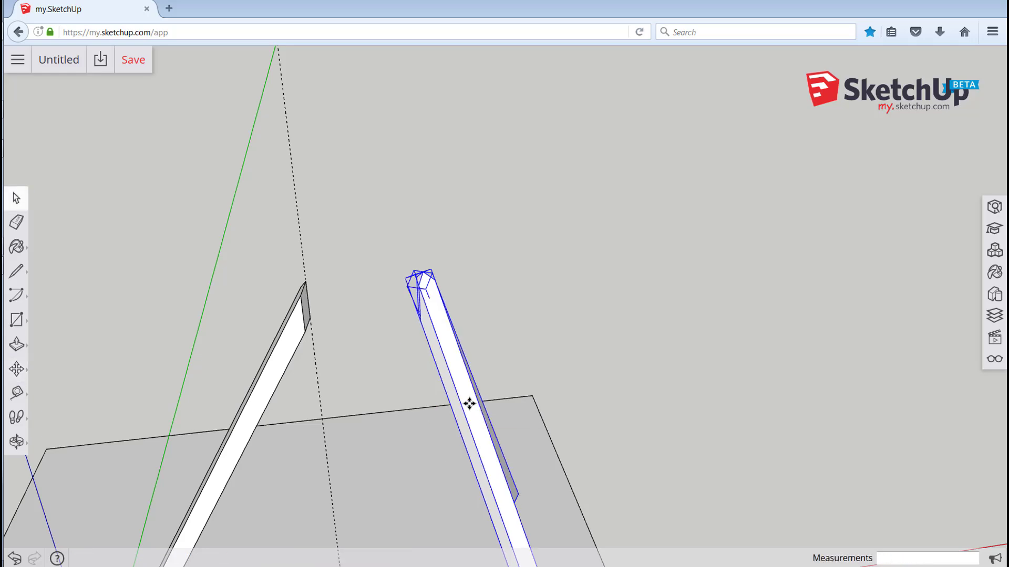
{"action": "middle_click_drag", "start_coordinate": [414, 343], "coordinate": [403, 293]}
{"action": "scroll", "coordinate": [421, 326], "scroll_direction": "up", "scroll_amount": 4}
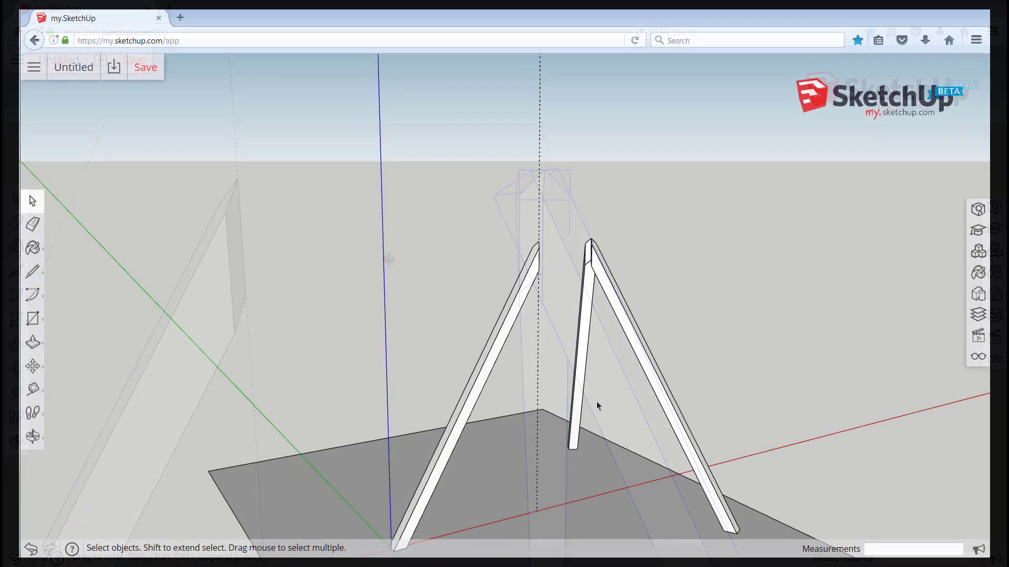
Orbit and zoom down to the foot of the leaning post
{"action": "middle_click_drag", "start_coordinate": [596, 406], "coordinate": [434, 405]}
{"action": "scroll", "coordinate": [439, 260], "scroll_direction": "up", "scroll_amount": 4}
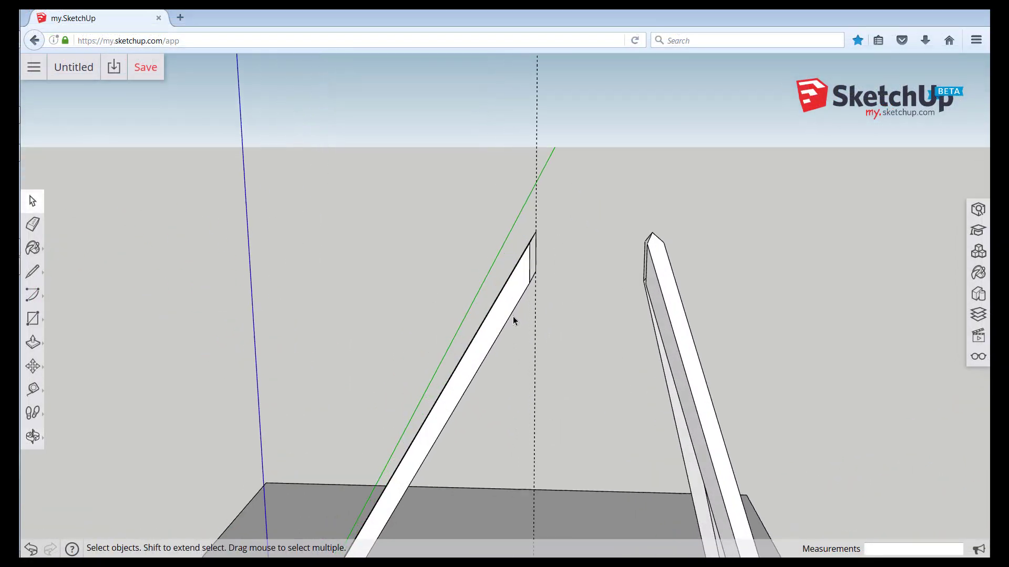
{"action": "scroll", "coordinate": [514, 318], "scroll_direction": "down", "scroll_amount": 1}
{"action": "middle_click_drag", "start_coordinate": [486, 417], "coordinate": [536, 310]}
{"action": "scroll", "coordinate": [521, 321], "scroll_direction": "up", "scroll_amount": 3}
{"action": "scroll", "coordinate": [522, 321], "scroll_direction": "up", "scroll_amount": 2}
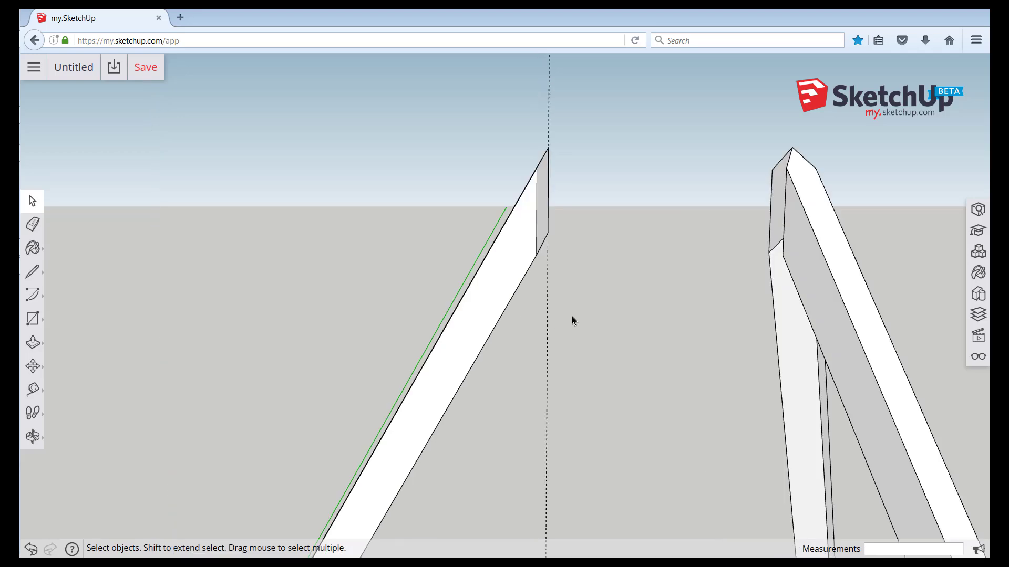
{"action": "middle_click_drag", "start_coordinate": [535, 362], "coordinate": [556, 412]}
{"action": "scroll", "coordinate": [567, 348], "scroll_direction": "down", "scroll_amount": 3}
{"action": "scroll", "coordinate": [537, 261], "scroll_direction": "down", "scroll_amount": 2}
{"action": "middle_click_drag", "start_coordinate": [537, 259], "coordinate": [440, 296]}
{"action": "scroll", "coordinate": [440, 296], "scroll_direction": "down", "scroll_amount": 2}
{"action": "middle_click_drag", "start_coordinate": [434, 353], "coordinate": [488, 252]}
{"action": "middle_click_drag", "start_coordinate": [420, 405], "coordinate": [435, 421]}
{"action": "scroll", "coordinate": [416, 480], "scroll_direction": "up", "scroll_amount": 3}
{"action": "middle_click_drag", "start_coordinate": [417, 480], "coordinate": [430, 469]}
{"action": "scroll", "coordinate": [437, 440], "scroll_direction": "up", "scroll_amount": 3}
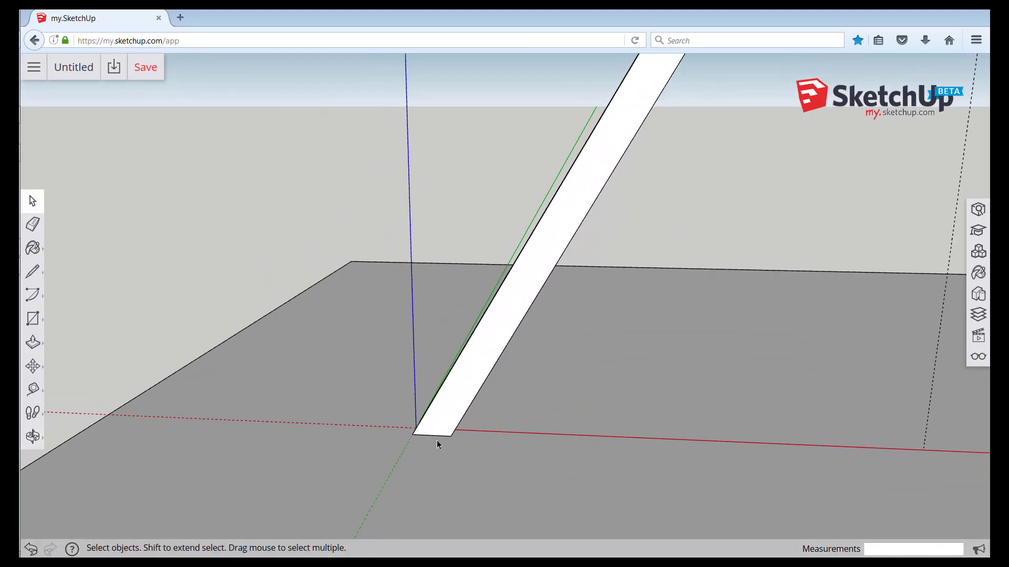
Measure the post's 60° lean at its bottom corner with the Protractor, leaving a ground guide
{"action": "left_click", "coordinate": [32, 390]}
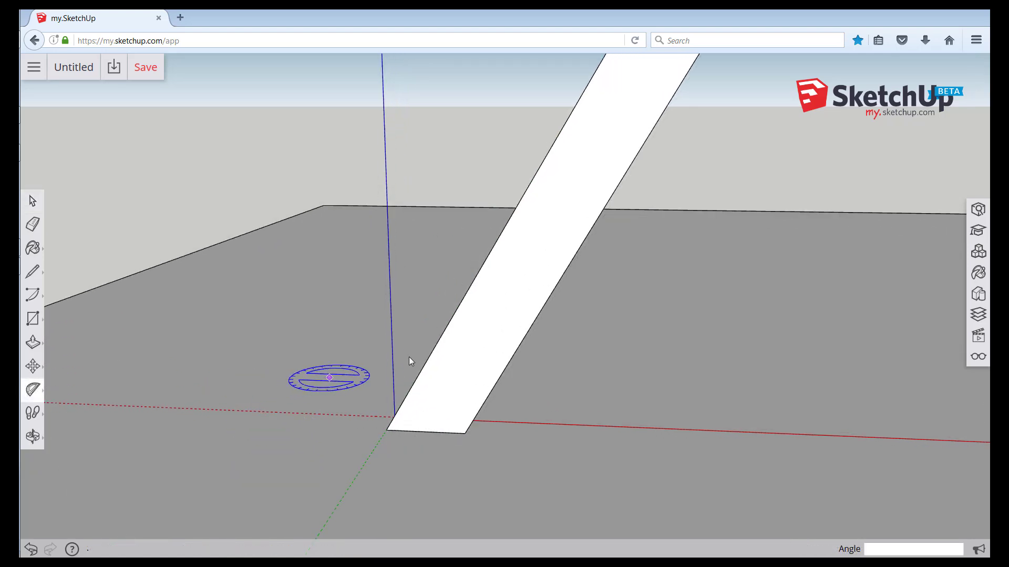
{"action": "key", "text": "shift"}
{"action": "left_click", "coordinate": [387, 431]}
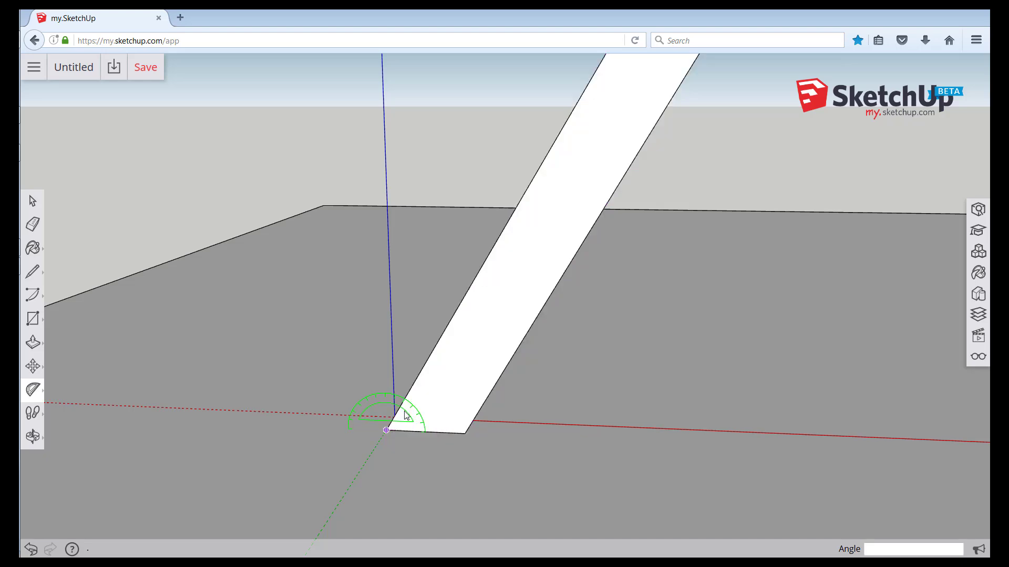
{"action": "left_click", "coordinate": [423, 367]}
{"action": "left_click", "coordinate": [452, 434]}
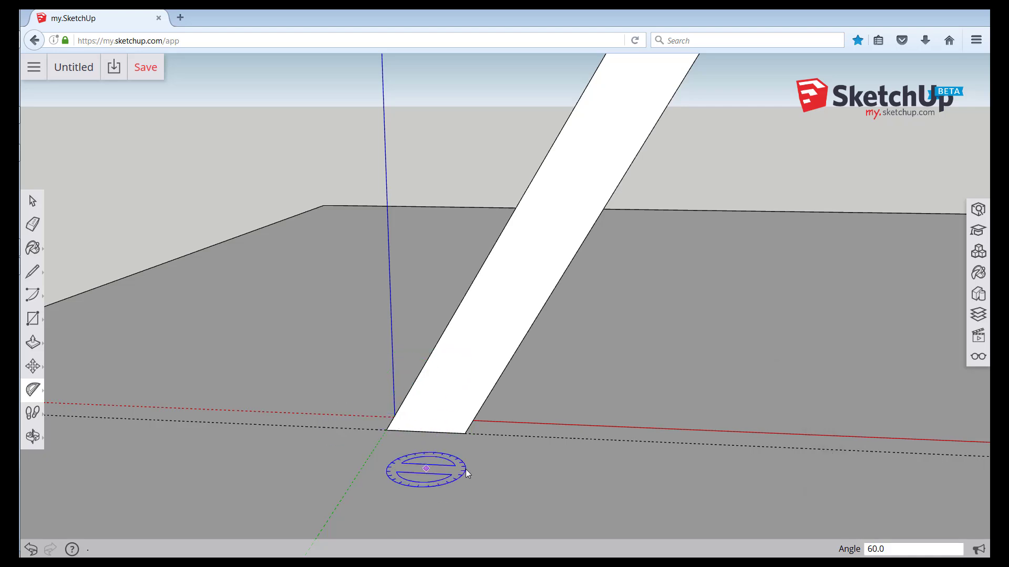
{"action": "middle_click_drag", "start_coordinate": [465, 471], "coordinate": [512, 503]}
{"action": "key", "text": "space"}
{"action": "key", "text": "o"}
{"action": "left_click_drag", "start_coordinate": [477, 439], "coordinate": [473, 354]}
{"action": "key", "text": "space"}
Place a 30° Protractor guide from the post's top corner along its long edge
{"action": "key", "text": "shift+t"}
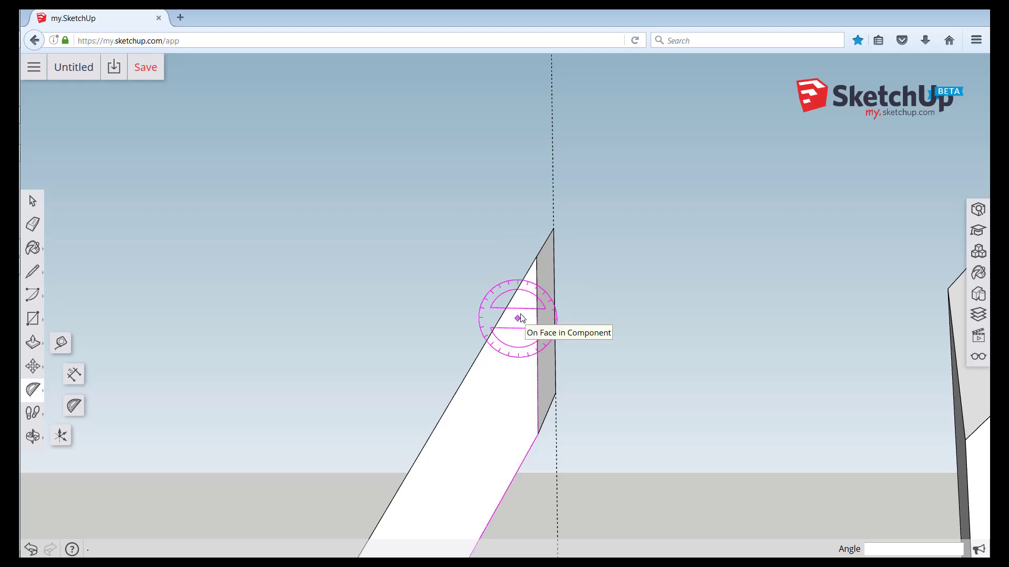
{"action": "left_click", "coordinate": [536, 257]}
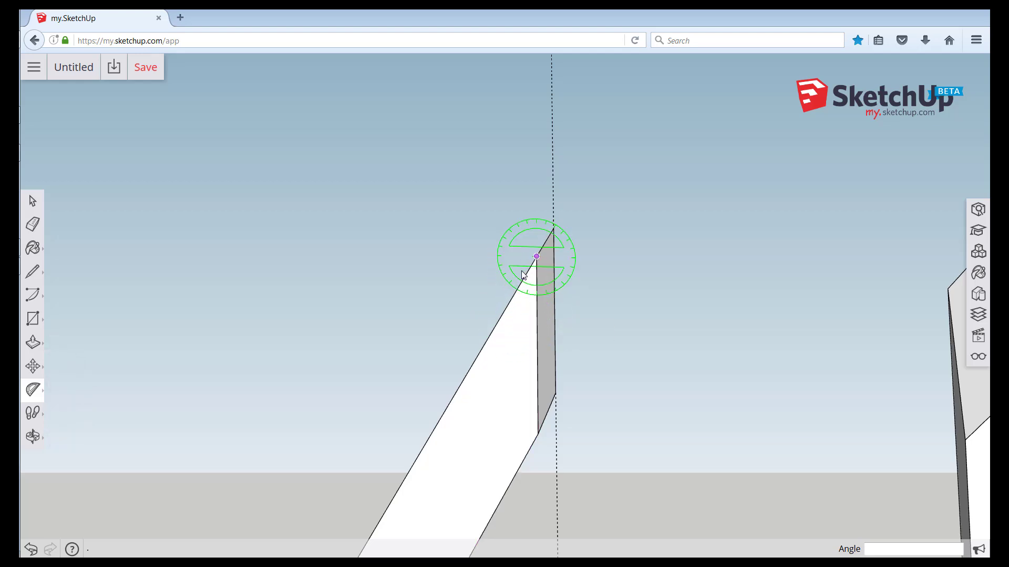
{"action": "left_click", "coordinate": [479, 355]}
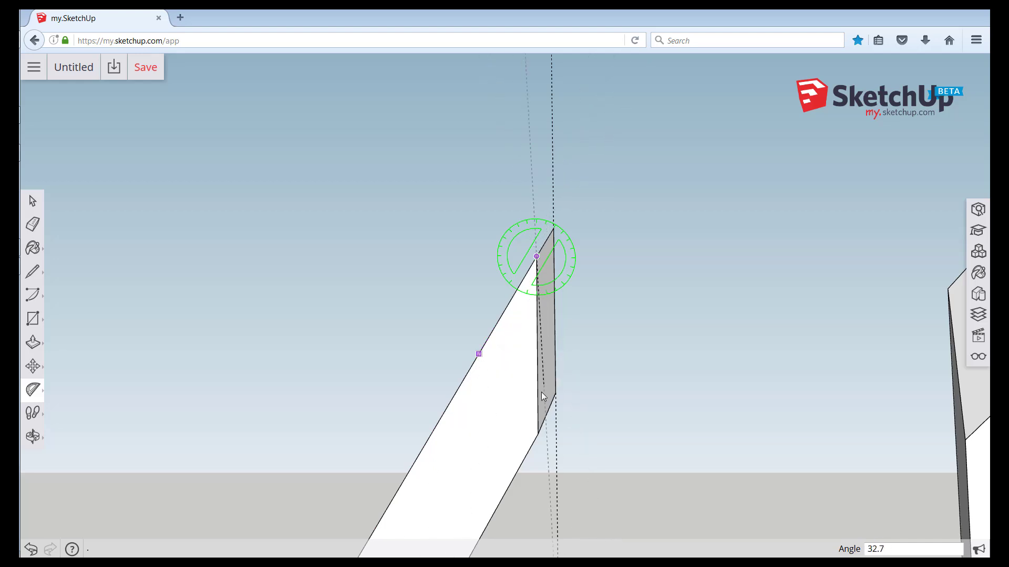
{"action": "left_click", "coordinate": [537, 442]}
{"action": "key", "text": "space"}
{"action": "middle_click_drag", "start_coordinate": [589, 323], "coordinate": [380, 156]}
{"action": "middle_click_drag", "start_coordinate": [687, 338], "coordinate": [590, 320]}
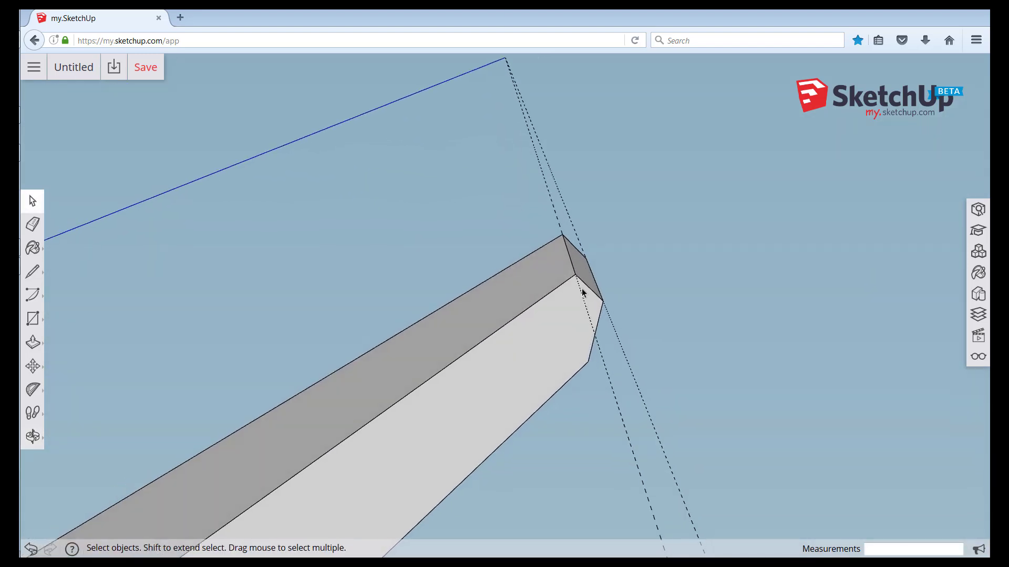
{"action": "key", "text": "ctrl+z"}
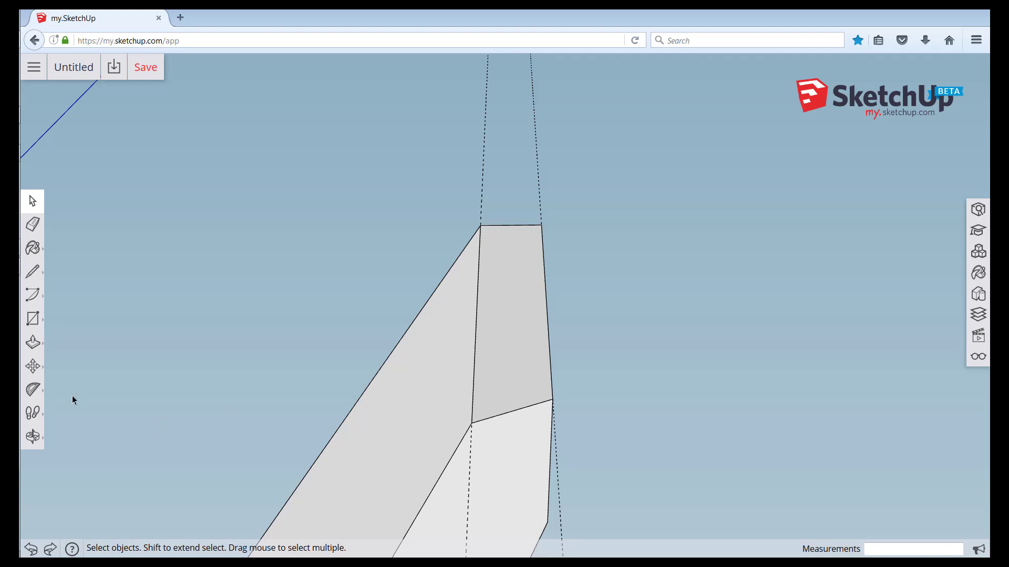
{"action": "key", "text": "o"}
{"action": "left_click_drag", "start_coordinate": [364, 331], "coordinate": [387, 164]}
{"action": "key", "text": "space"}
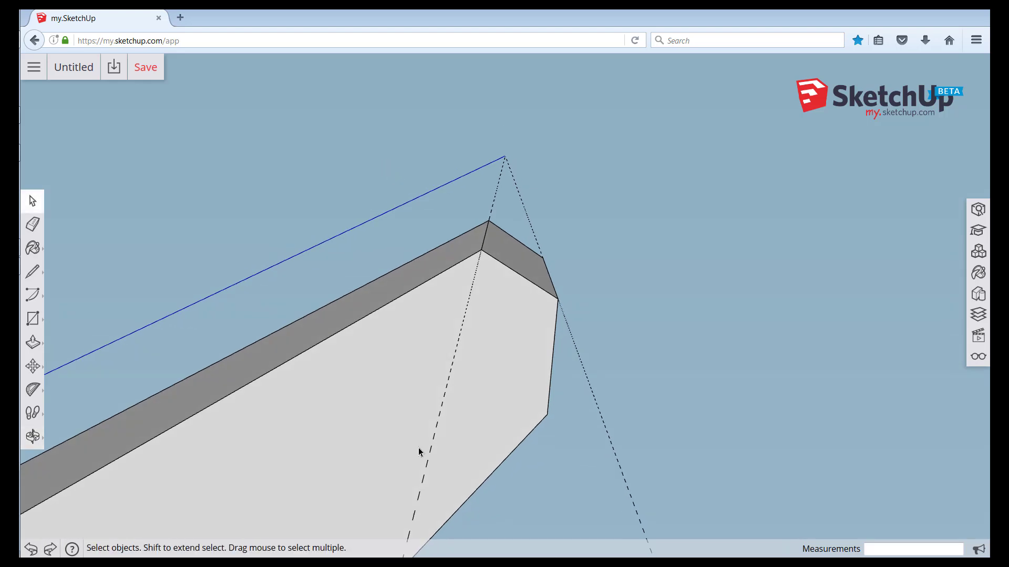
{"action": "middle_click_drag", "start_coordinate": [411, 454], "coordinate": [422, 444]}
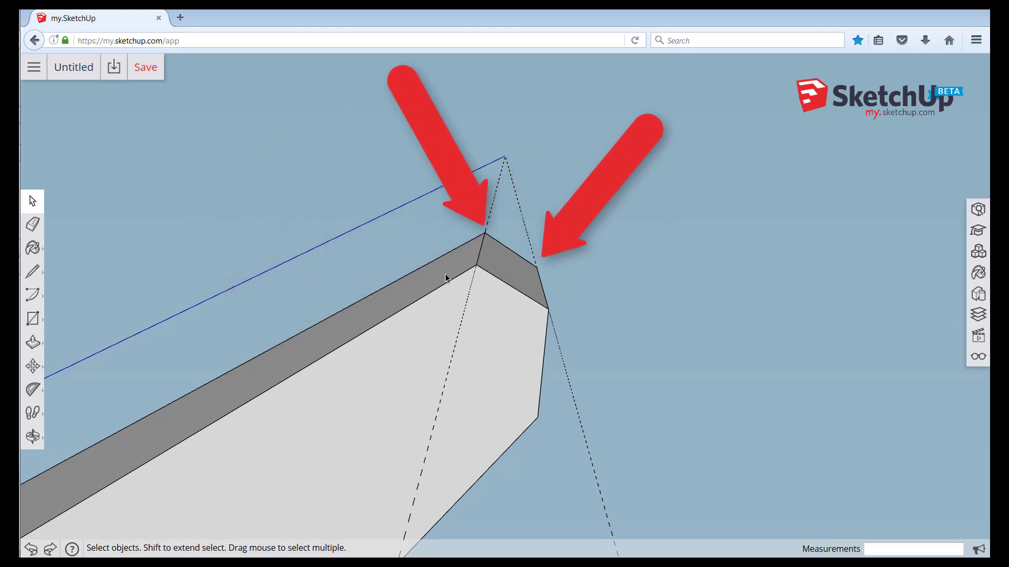
{"action": "middle_click_drag", "start_coordinate": [152, 359], "coordinate": [324, 363]}
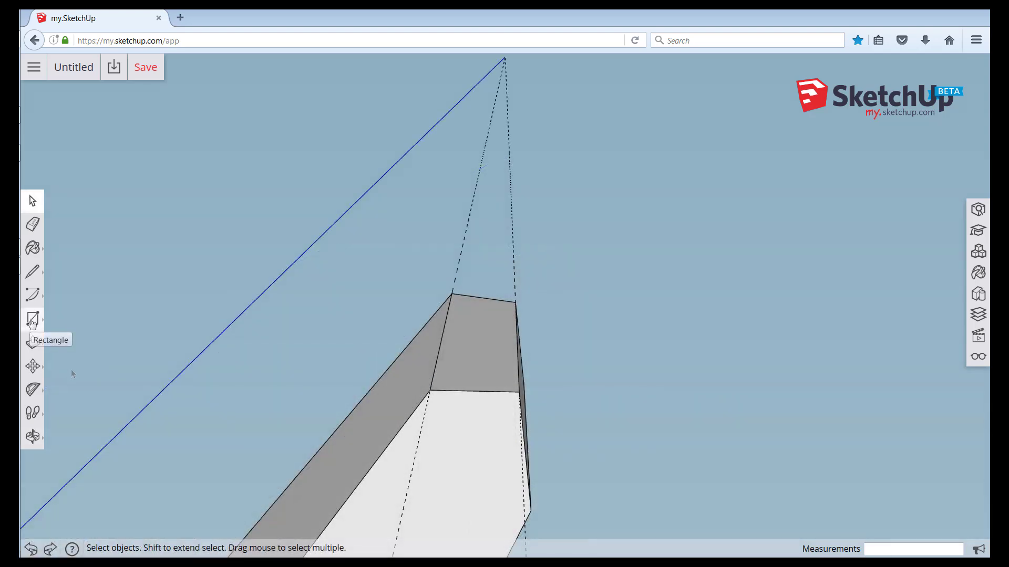
Draw a rectangle on the post's side face near the top and push/pull it into a box
{"action": "left_click", "coordinate": [33, 319]}
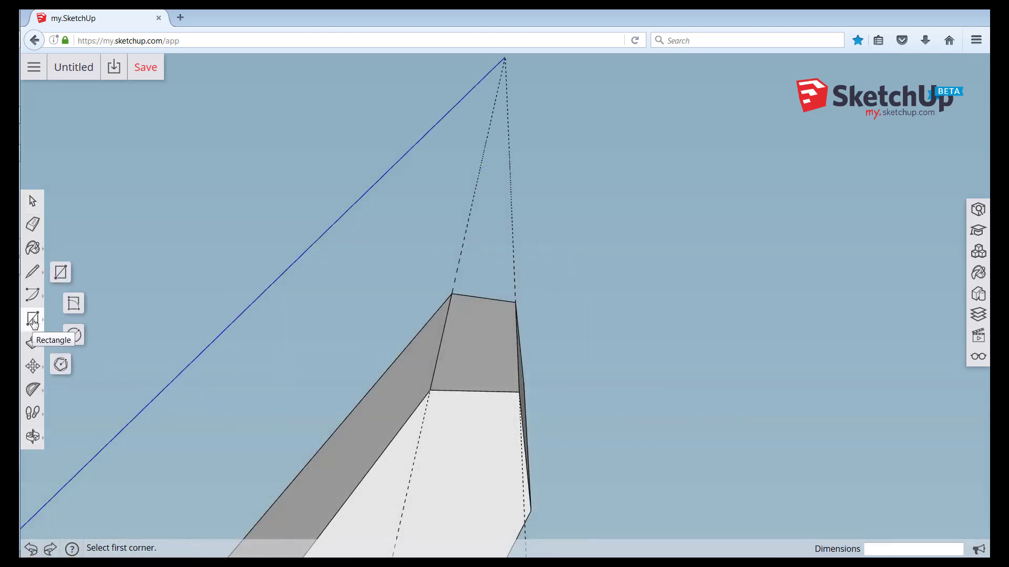
{"action": "left_click", "coordinate": [61, 273]}
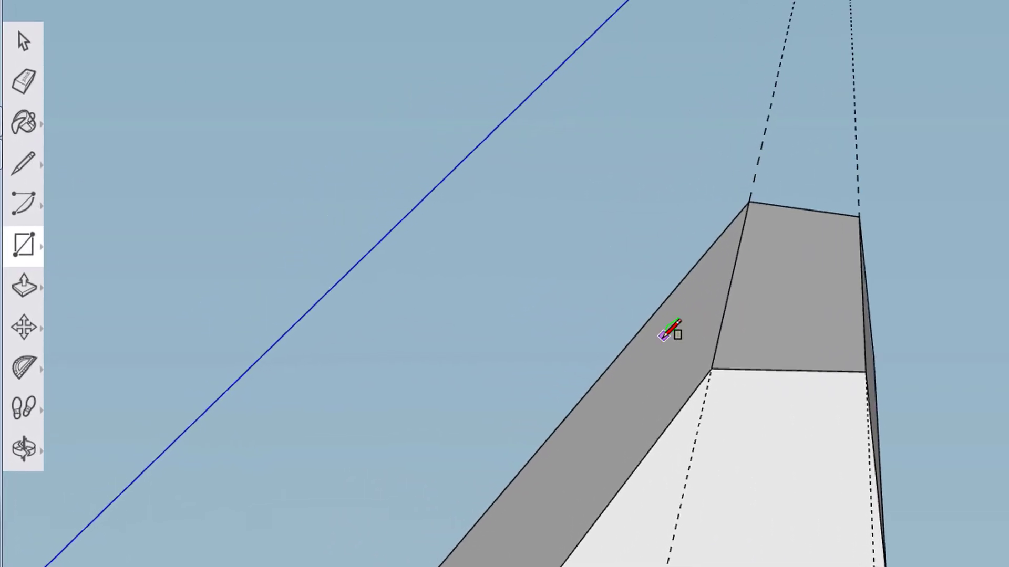
{"action": "left_click", "coordinate": [684, 337]}
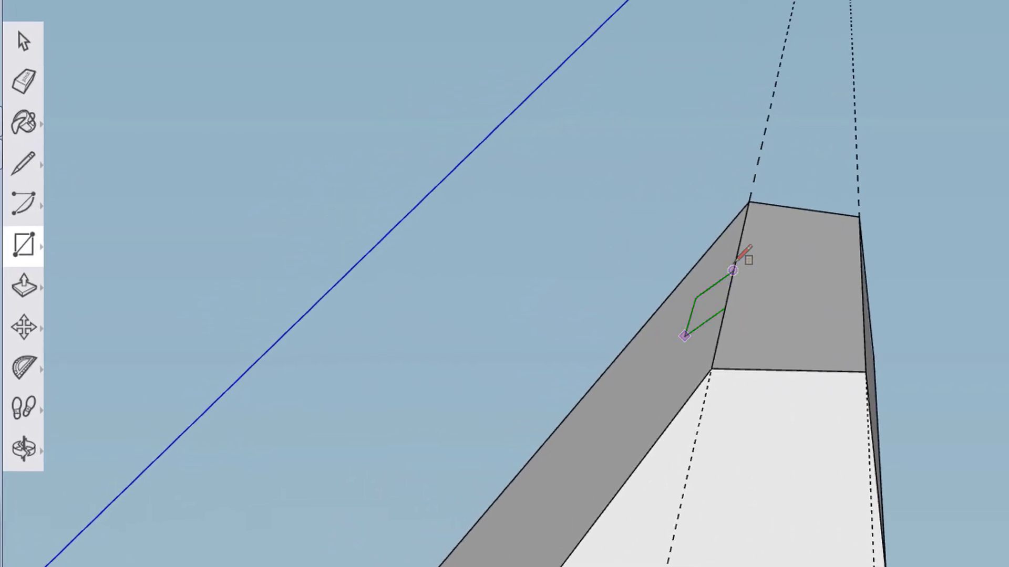
{"action": "left_click", "coordinate": [736, 263]}
{"action": "left_click", "coordinate": [23, 287]}
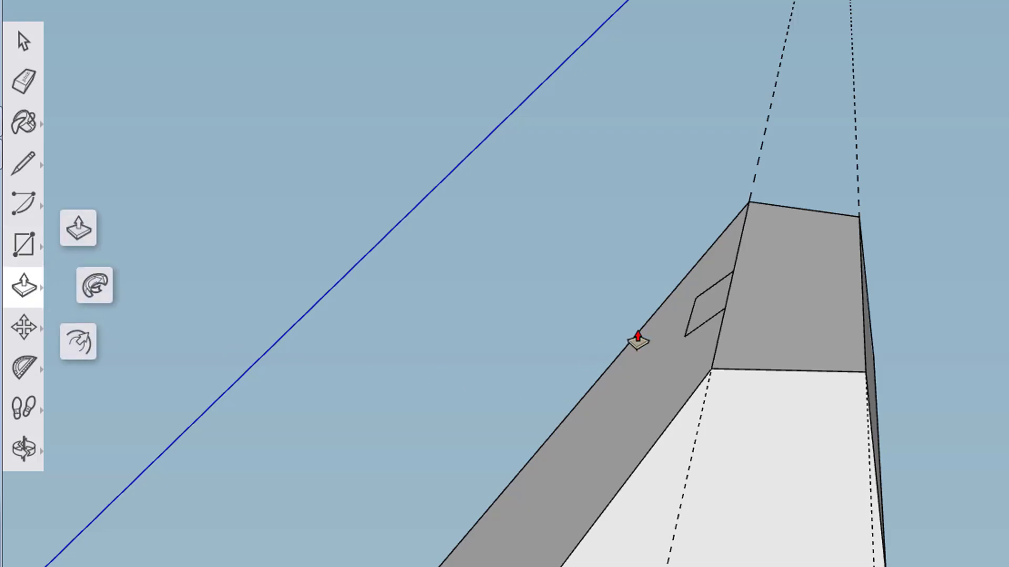
{"action": "left_click_drag", "start_coordinate": [704, 318], "coordinate": [590, 336]}
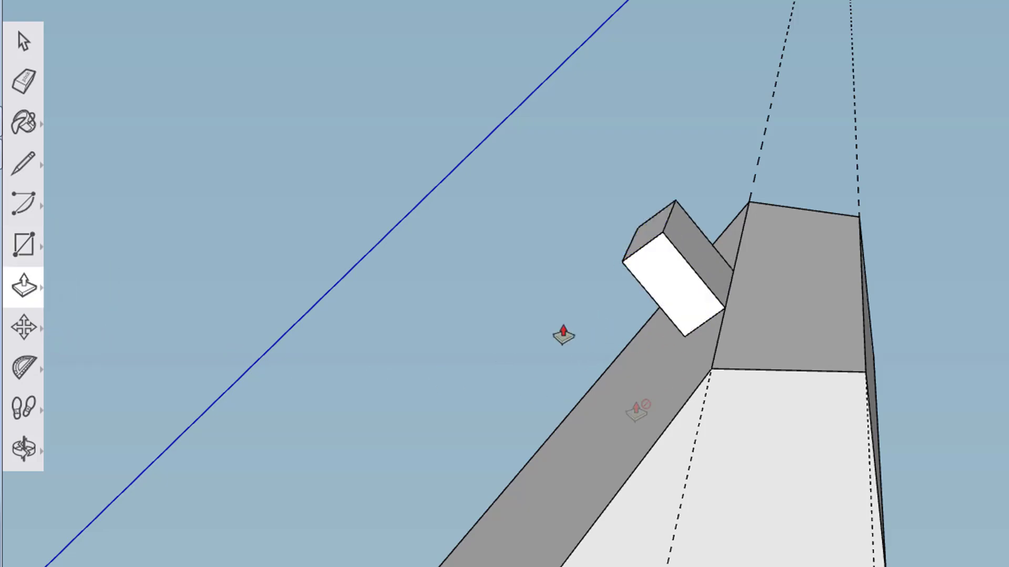
{"action": "key", "text": "space"}
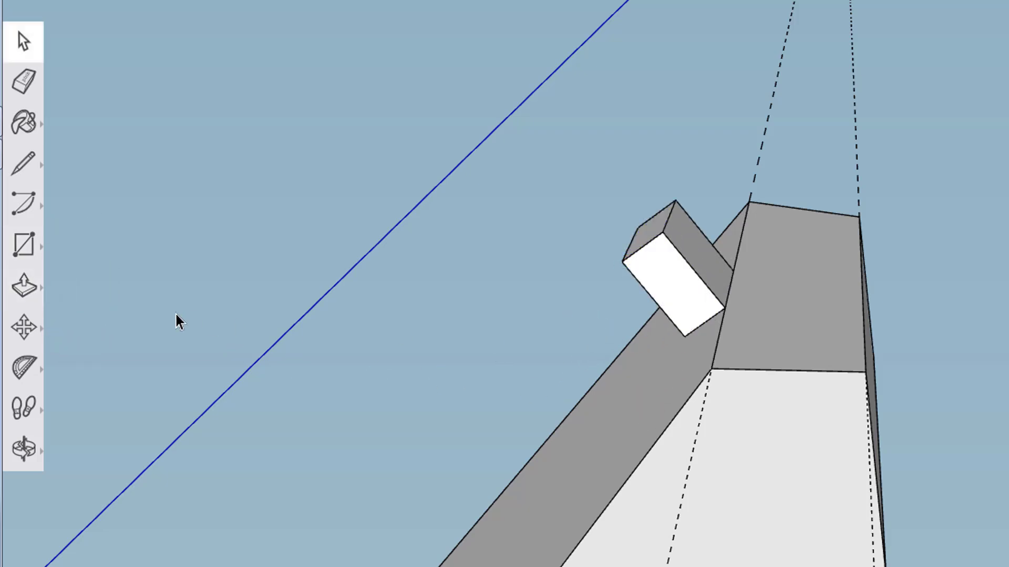
{"action": "middle_click_drag", "start_coordinate": [583, 509], "coordinate": [746, 551]}
{"action": "key", "text": "space"}
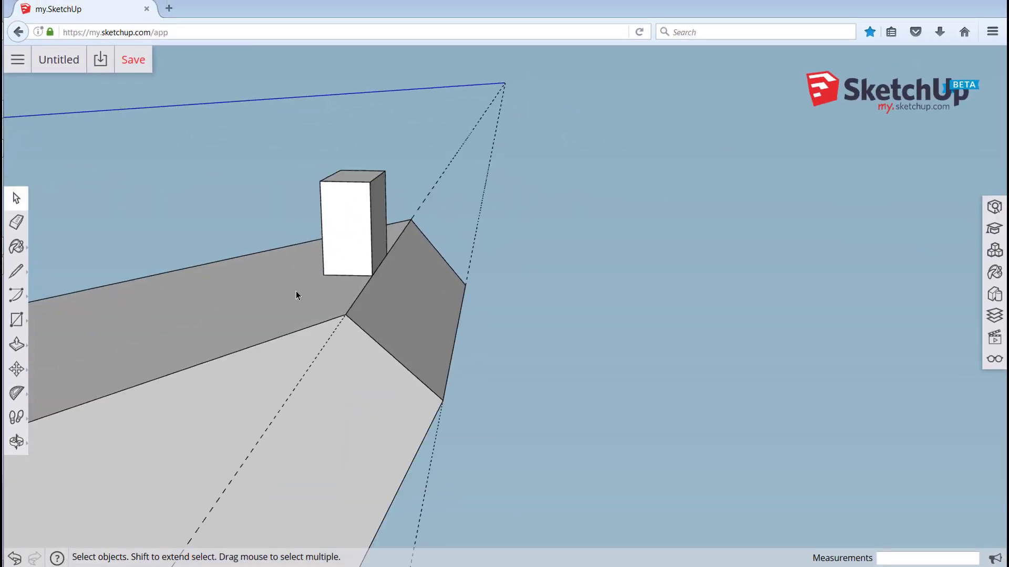
Place a 60° protractor guide from the post's bottom corner through the far corner
{"action": "scroll", "coordinate": [295, 296], "scroll_direction": "up", "scroll_amount": 3}
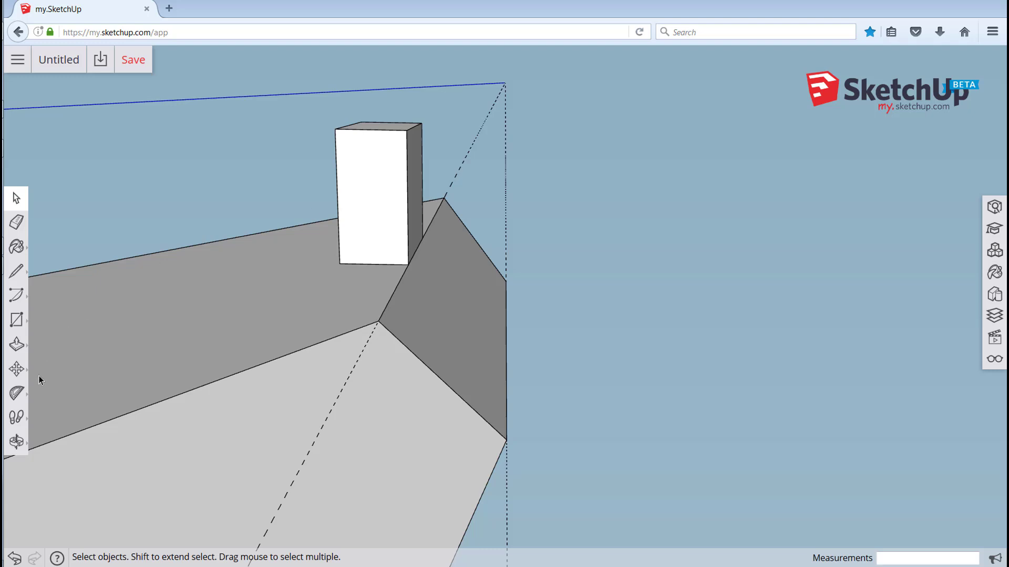
{"action": "left_click", "coordinate": [17, 393]}
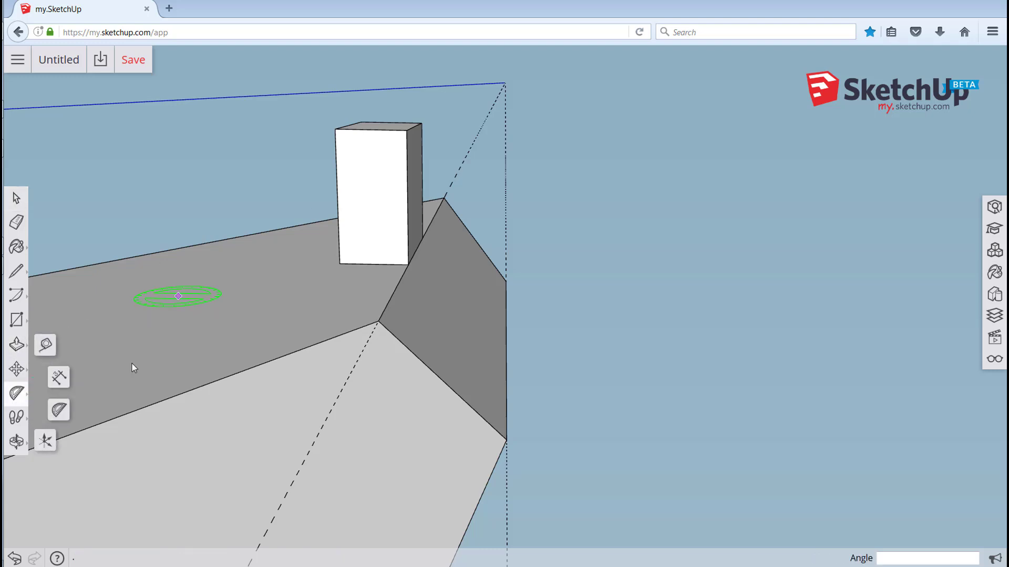
{"action": "left_click", "coordinate": [59, 409]}
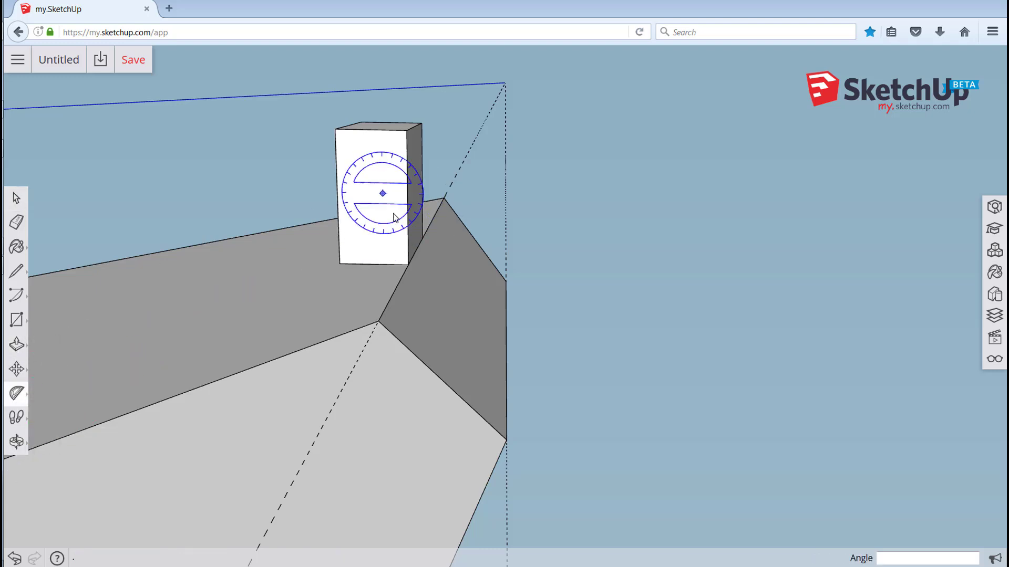
{"action": "left_click", "coordinate": [408, 266]}
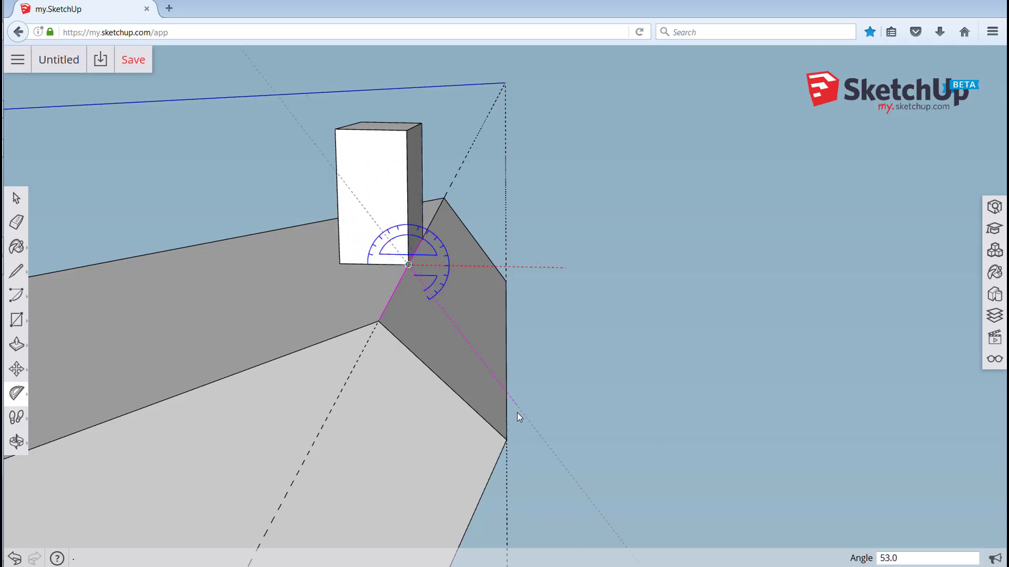
{"action": "left_click", "coordinate": [506, 440]}
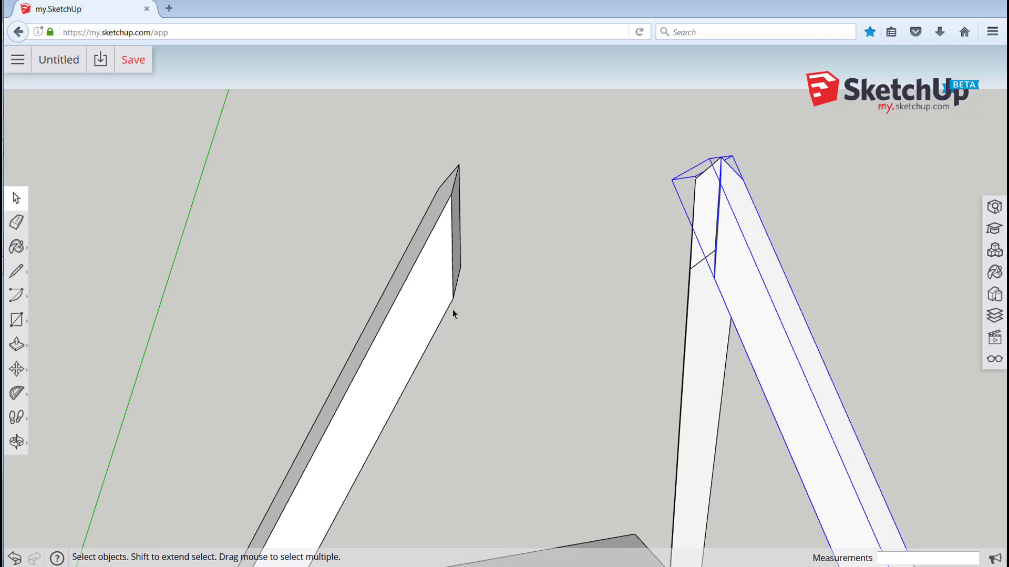
Orbit to view the post tops and bring up the Wood materials for painting
{"action": "middle_click_drag", "start_coordinate": [615, 316], "coordinate": [649, 285]}
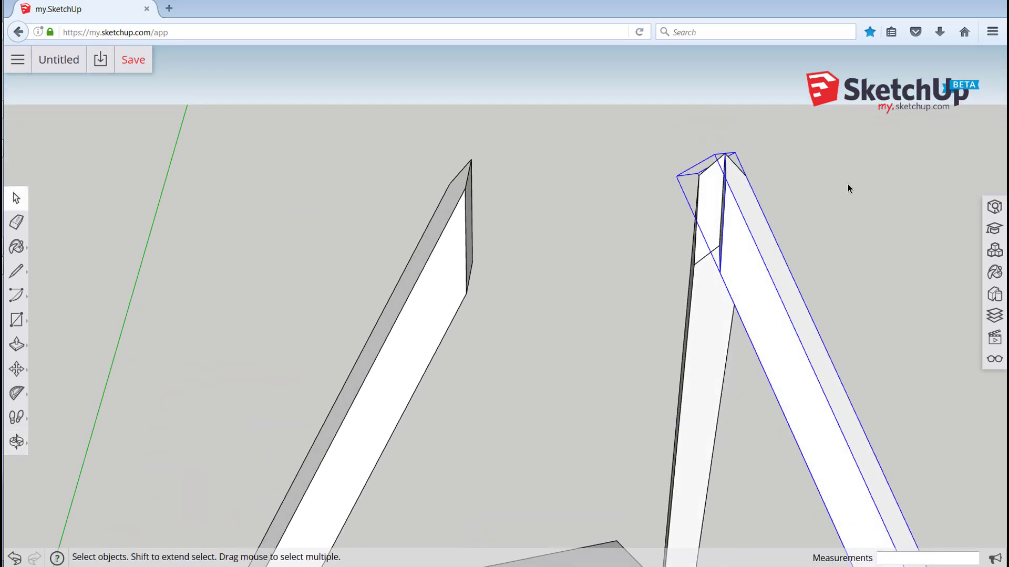
{"action": "mouse_move", "coordinate": [852, 181]}
{"action": "middle_mouse_down"}
{"action": "mouse_move", "coordinate": [921, 318]}
{"action": "mouse_move", "coordinate": [473, 294]}
{"action": "middle_mouse_up"}
{"action": "left_click", "coordinate": [19, 252]}
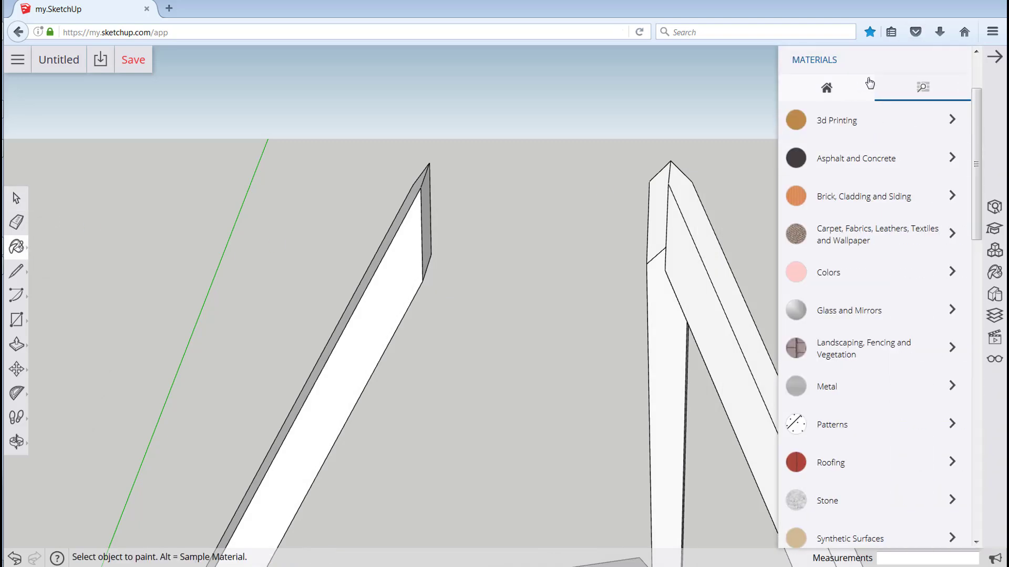
{"action": "scroll", "coordinate": [948, 290], "scroll_direction": "down", "scroll_amount": 5}
{"action": "left_click", "coordinate": [949, 292]}
{"action": "scroll", "coordinate": [836, 282], "scroll_direction": "down", "scroll_amount": 3}
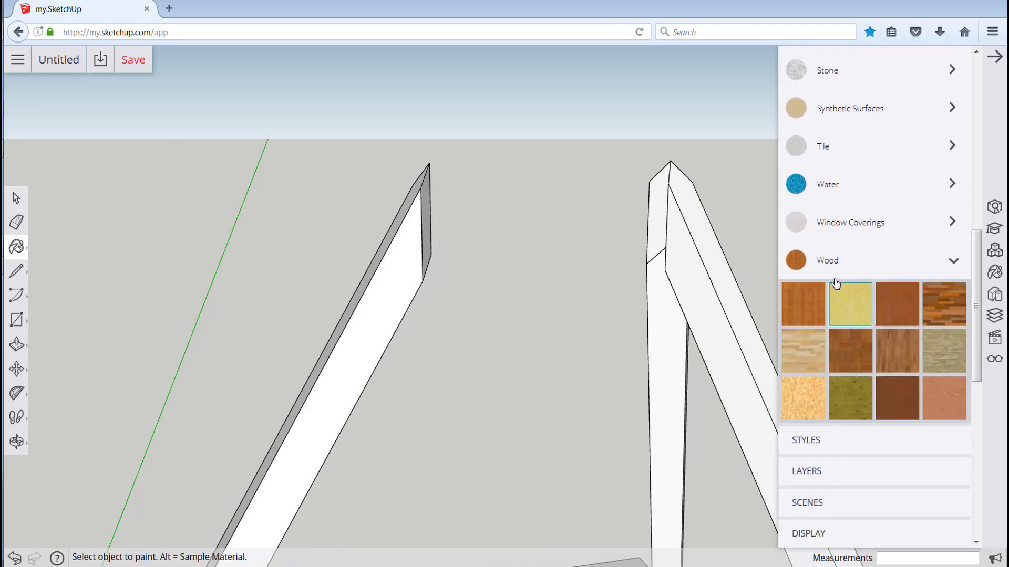
{"action": "left_click", "coordinate": [834, 265]}
{"action": "left_click", "coordinate": [834, 265]}
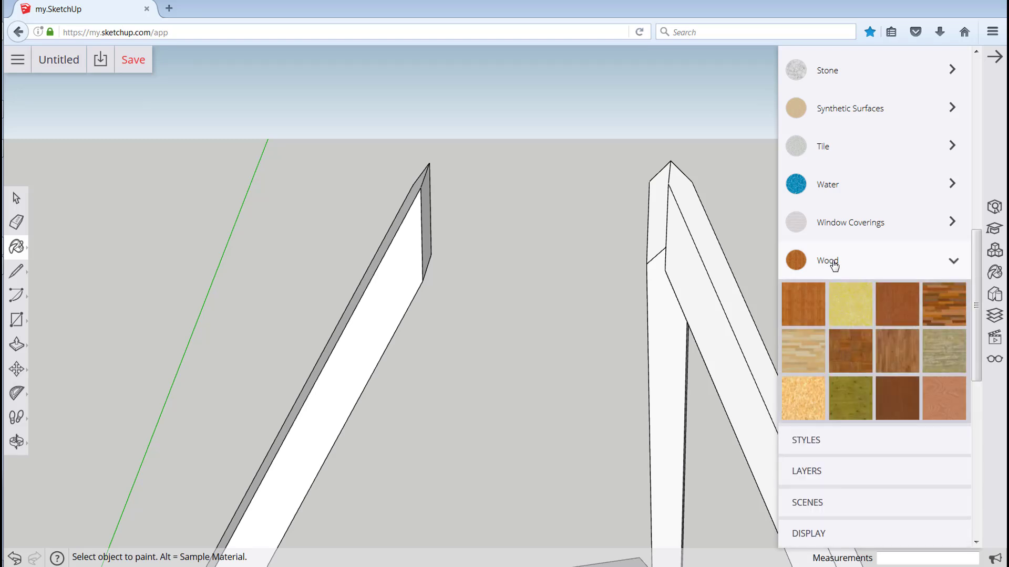
Select all faces of the left beam, paint them reddish-brown wood, then select the right A-frame
{"action": "key", "text": "space"}
{"action": "double_click", "coordinate": [382, 299]}
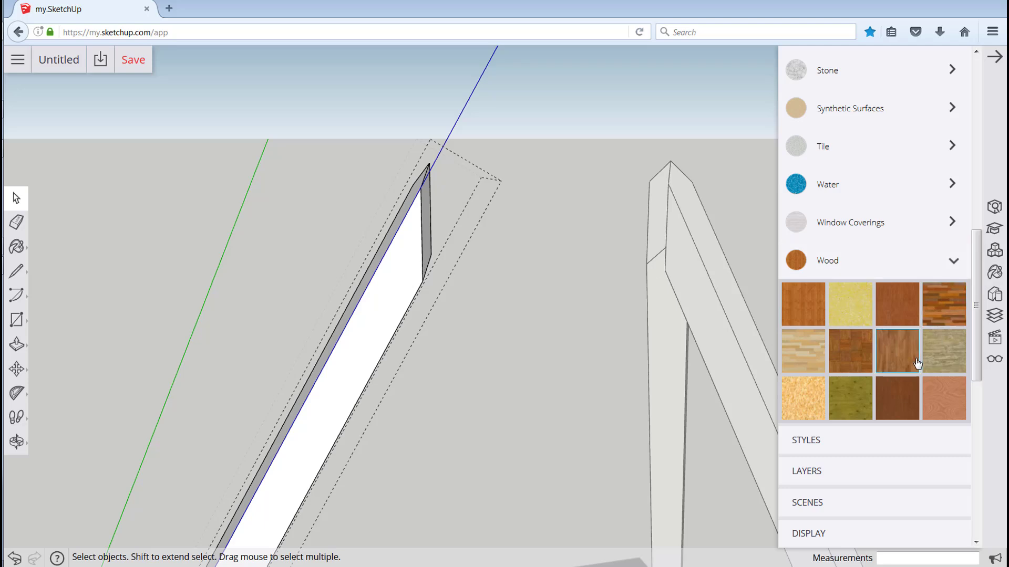
{"action": "triple_click", "coordinate": [403, 282]}
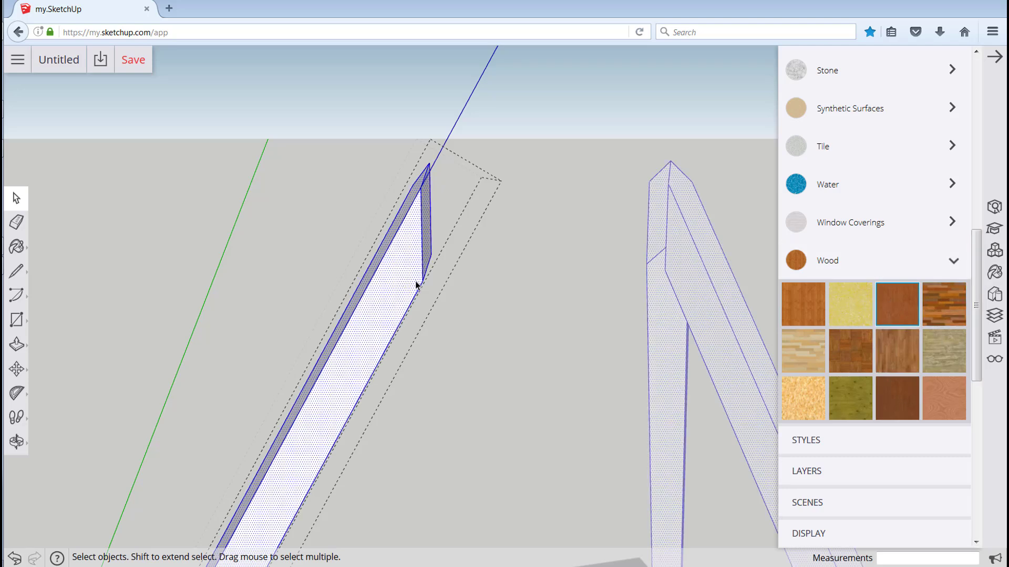
{"action": "left_click", "coordinate": [878, 315]}
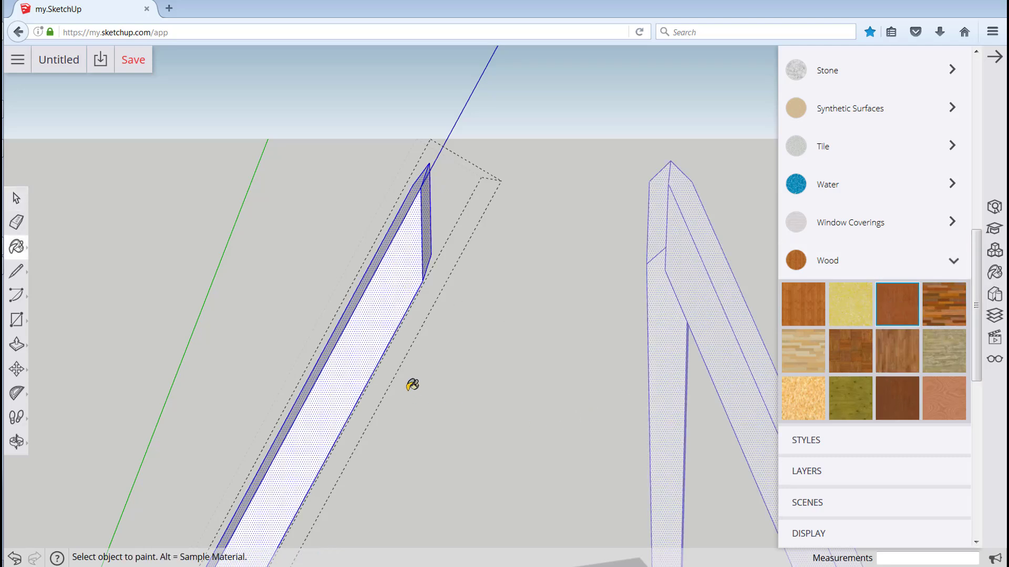
{"action": "left_click", "coordinate": [384, 327]}
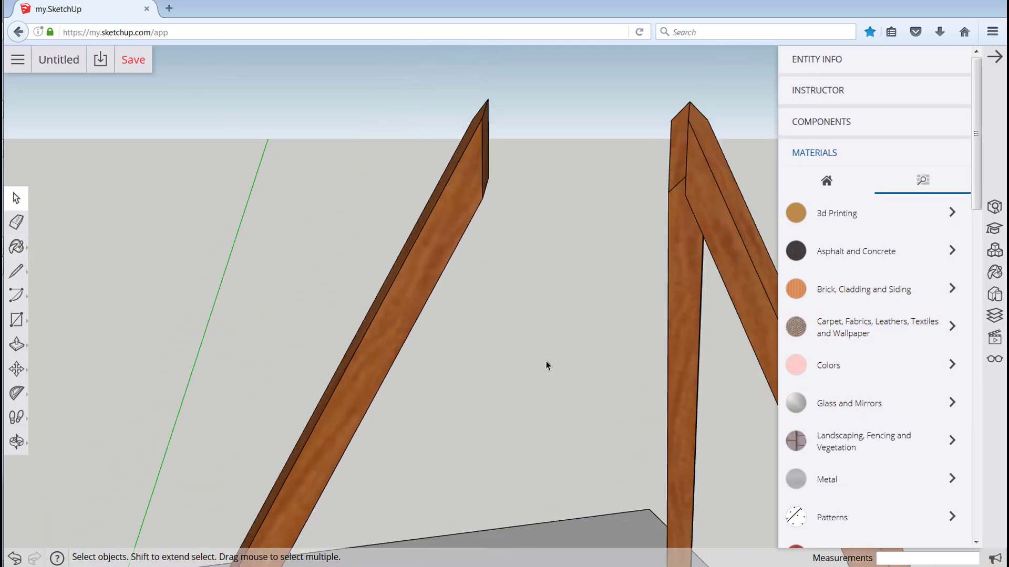
{"action": "scroll", "coordinate": [641, 244], "scroll_direction": "down", "scroll_amount": 3}
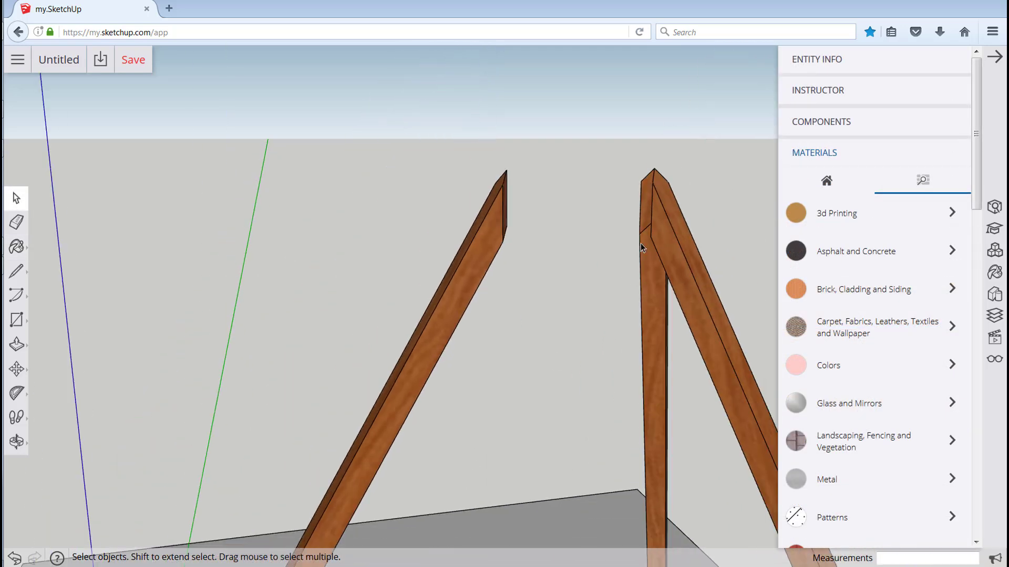
{"action": "left_click", "coordinate": [653, 276]}
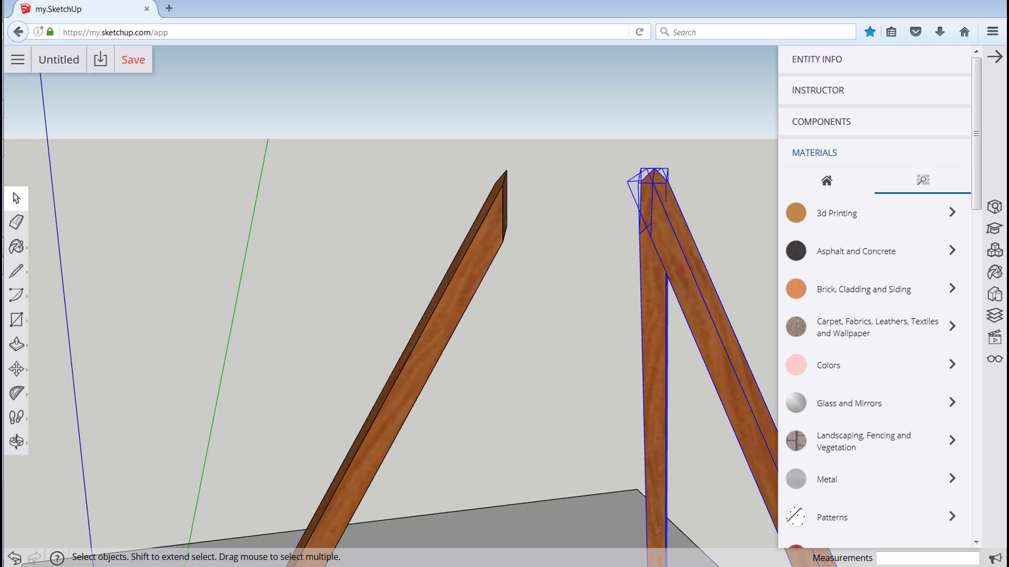
Move the right A-frame 20 toward the other post so all three posts share one peak
{"action": "left_click", "coordinate": [16, 369]}
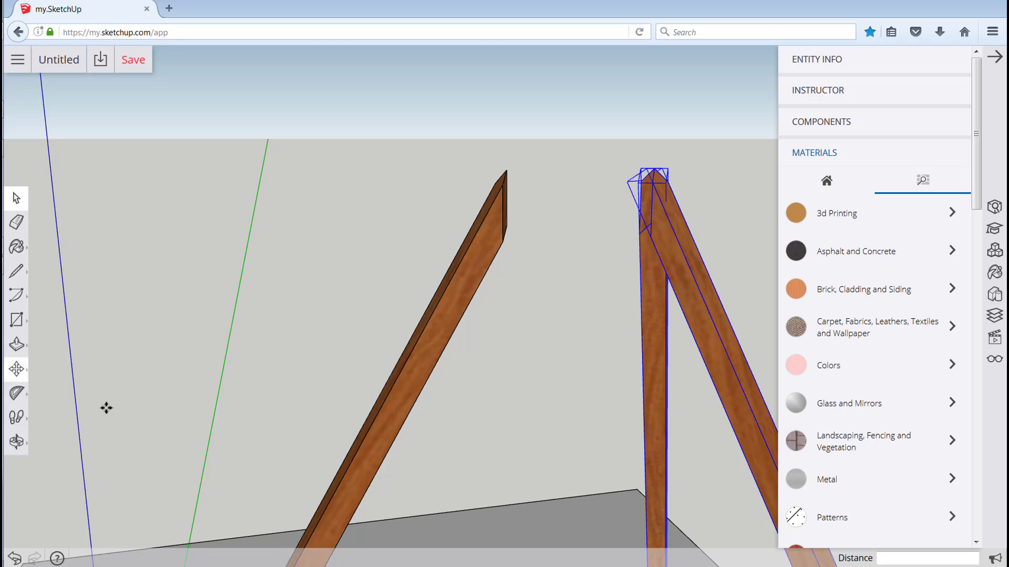
{"action": "left_click", "coordinate": [589, 496]}
{"action": "type", "text": "20"}
{"action": "key", "text": "Return"}
{"action": "key", "text": "space"}
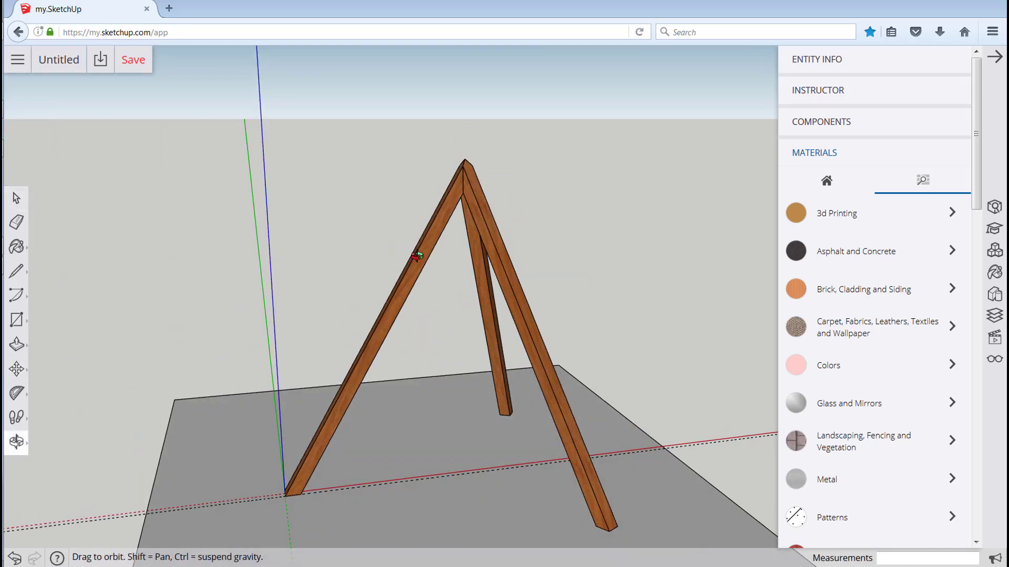
{"action": "key", "text": "space"}
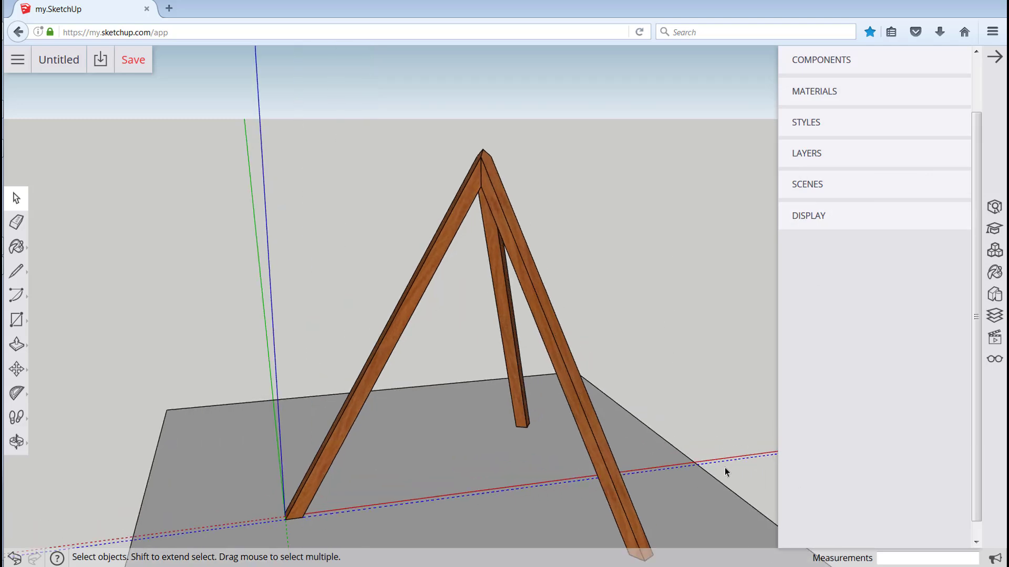
Hide the axes and turn on shadows set to 10/10 at 1:30 PM
{"action": "left_click", "coordinate": [821, 217]}
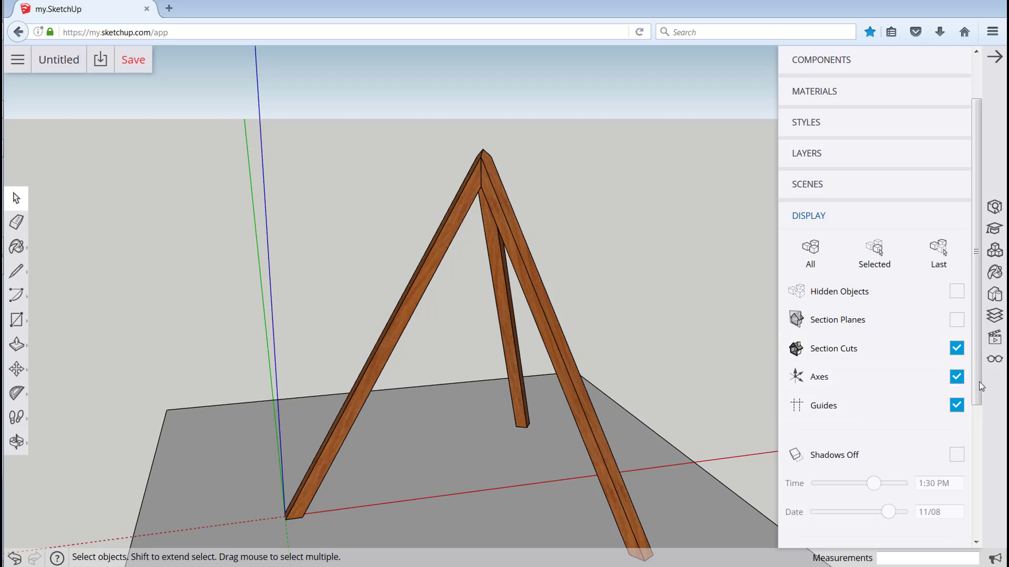
{"action": "left_click", "coordinate": [956, 377]}
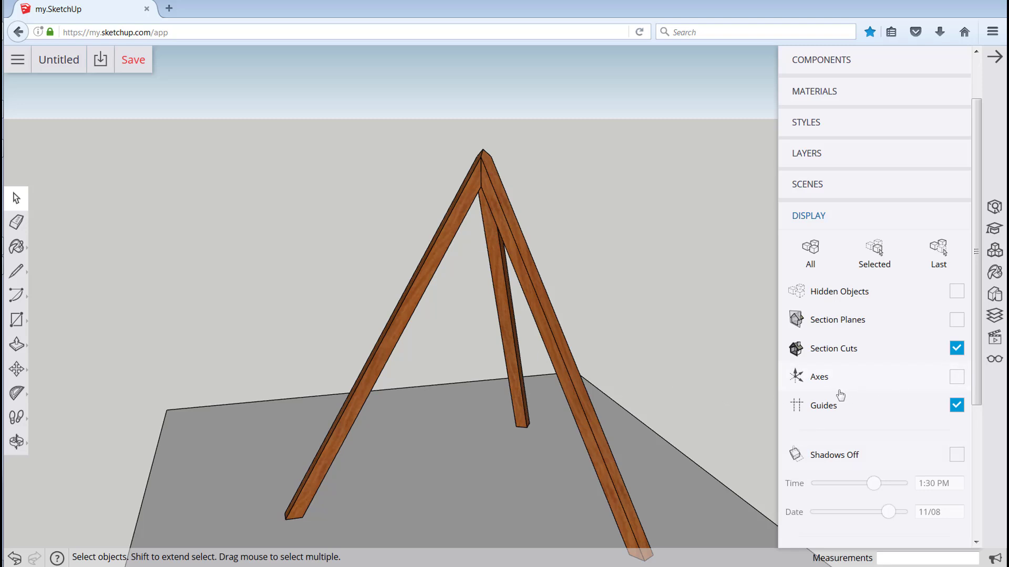
{"action": "left_click", "coordinate": [797, 459]}
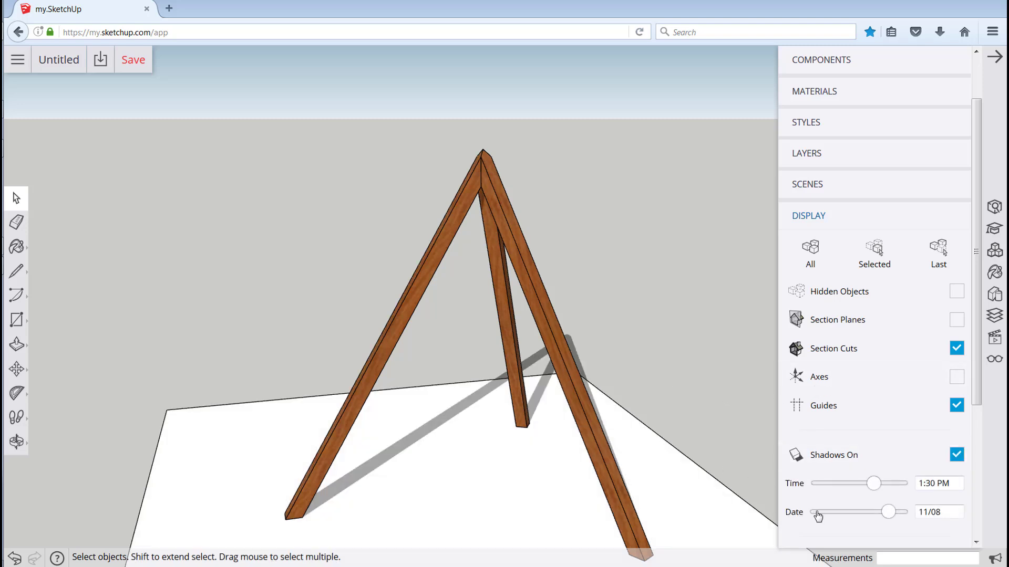
{"action": "left_click_drag", "start_coordinate": [891, 516], "coordinate": [875, 489]}
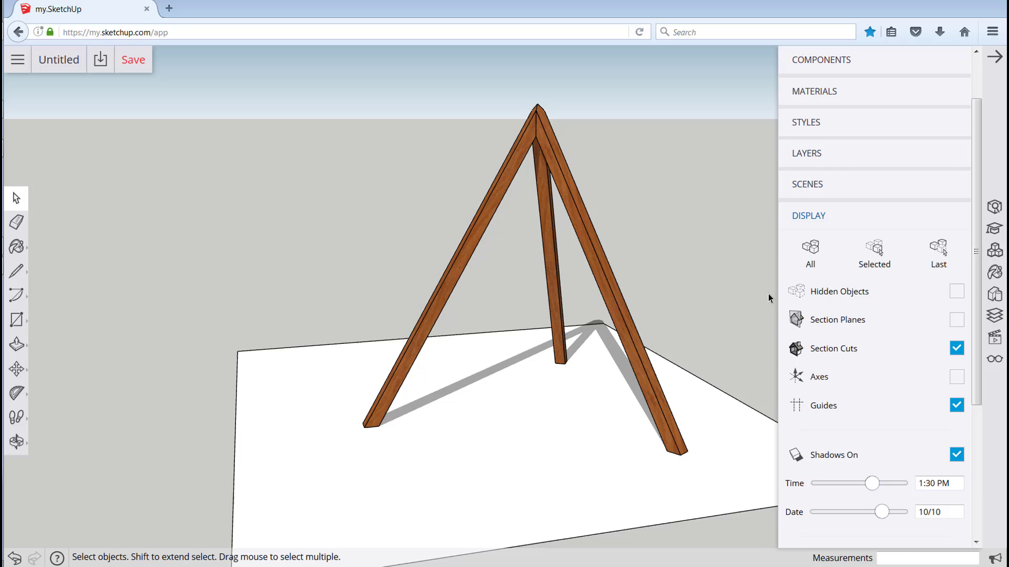
{"action": "left_click", "coordinate": [809, 215]}
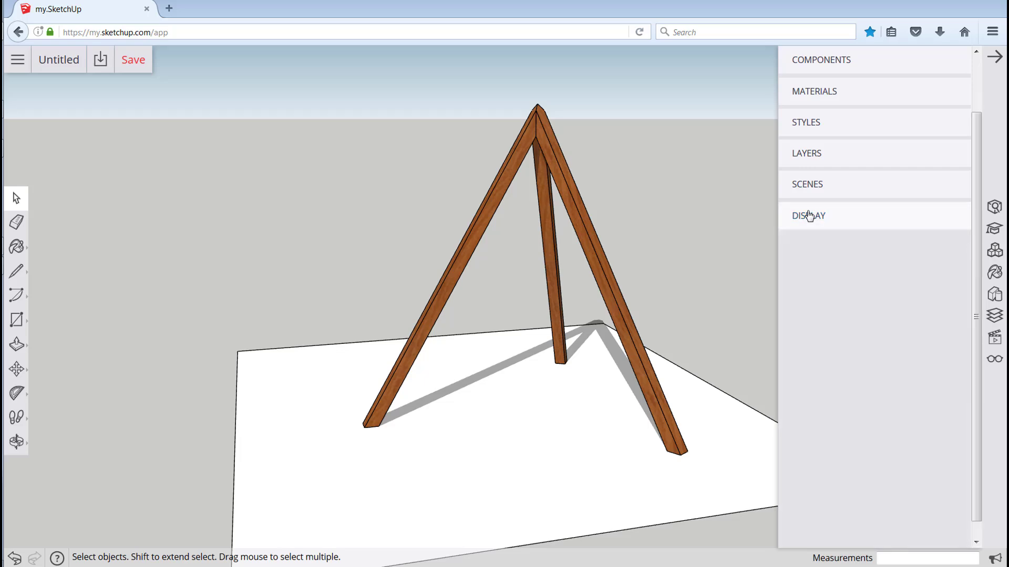
Paint the ground with a Landscaping, Fencing and Vegetation grass, then repaint it with green foliage
{"action": "scroll", "coordinate": [826, 166], "scroll_direction": "up", "scroll_amount": 2}
{"action": "left_click", "coordinate": [818, 154]}
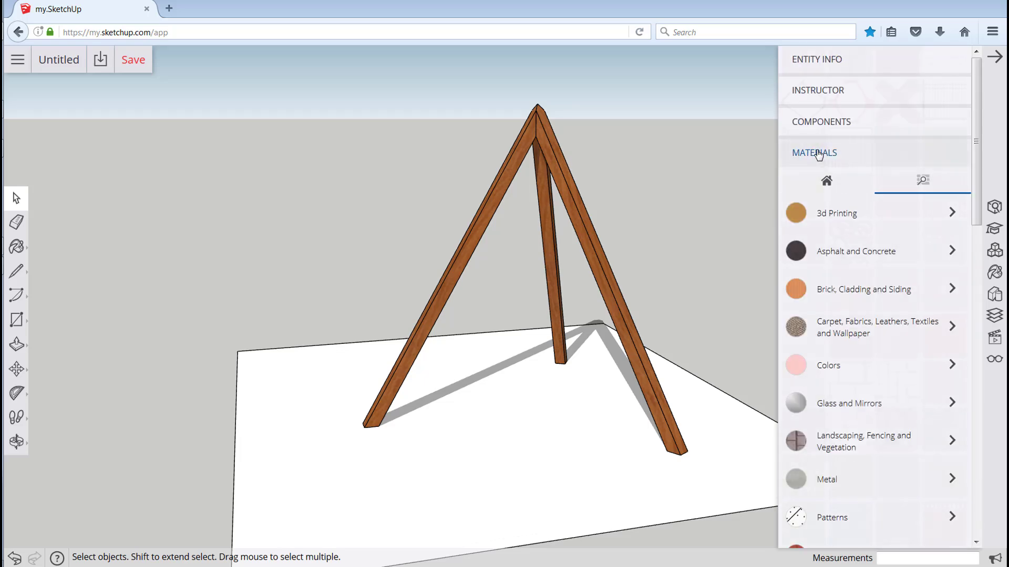
{"action": "left_click", "coordinate": [840, 445]}
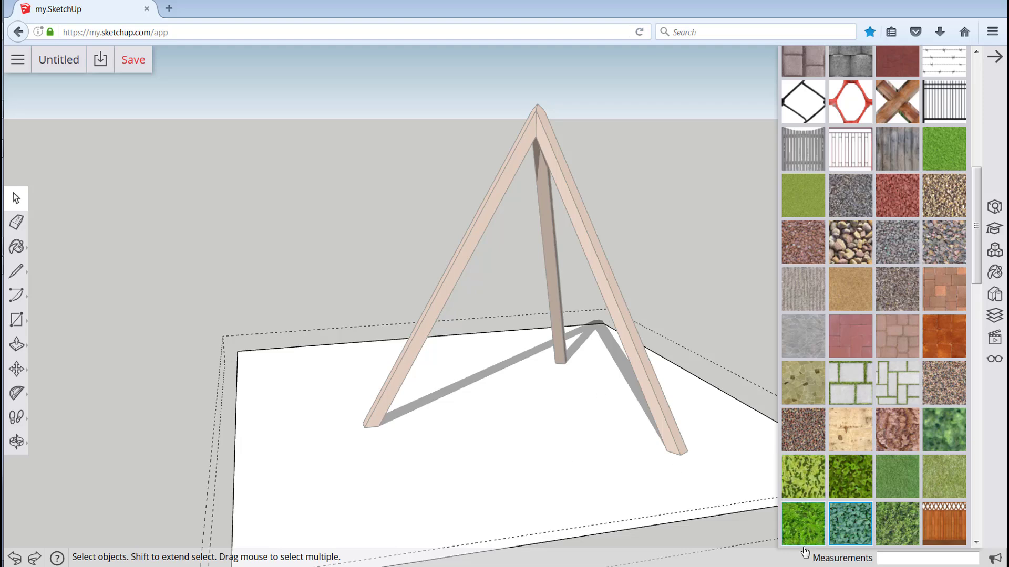
{"action": "left_click", "coordinate": [899, 531]}
{"action": "left_click", "coordinate": [552, 458]}
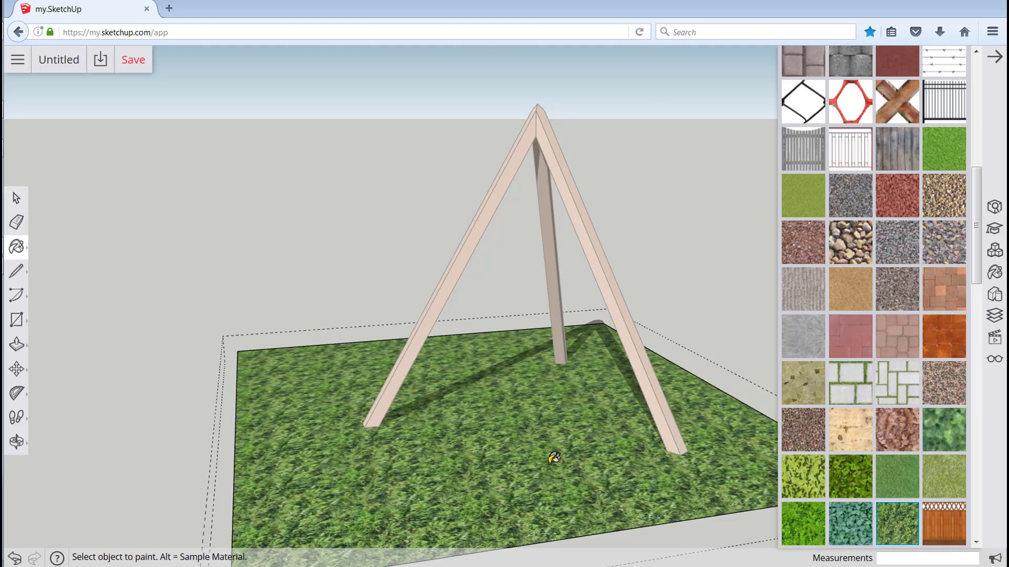
{"action": "left_click", "coordinate": [942, 436]}
{"action": "left_click", "coordinate": [509, 465]}
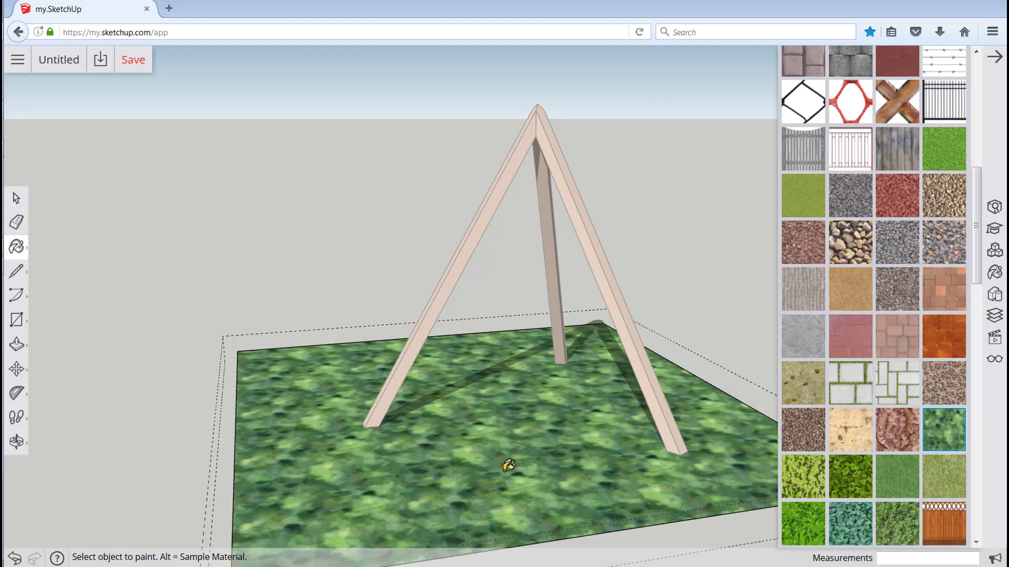